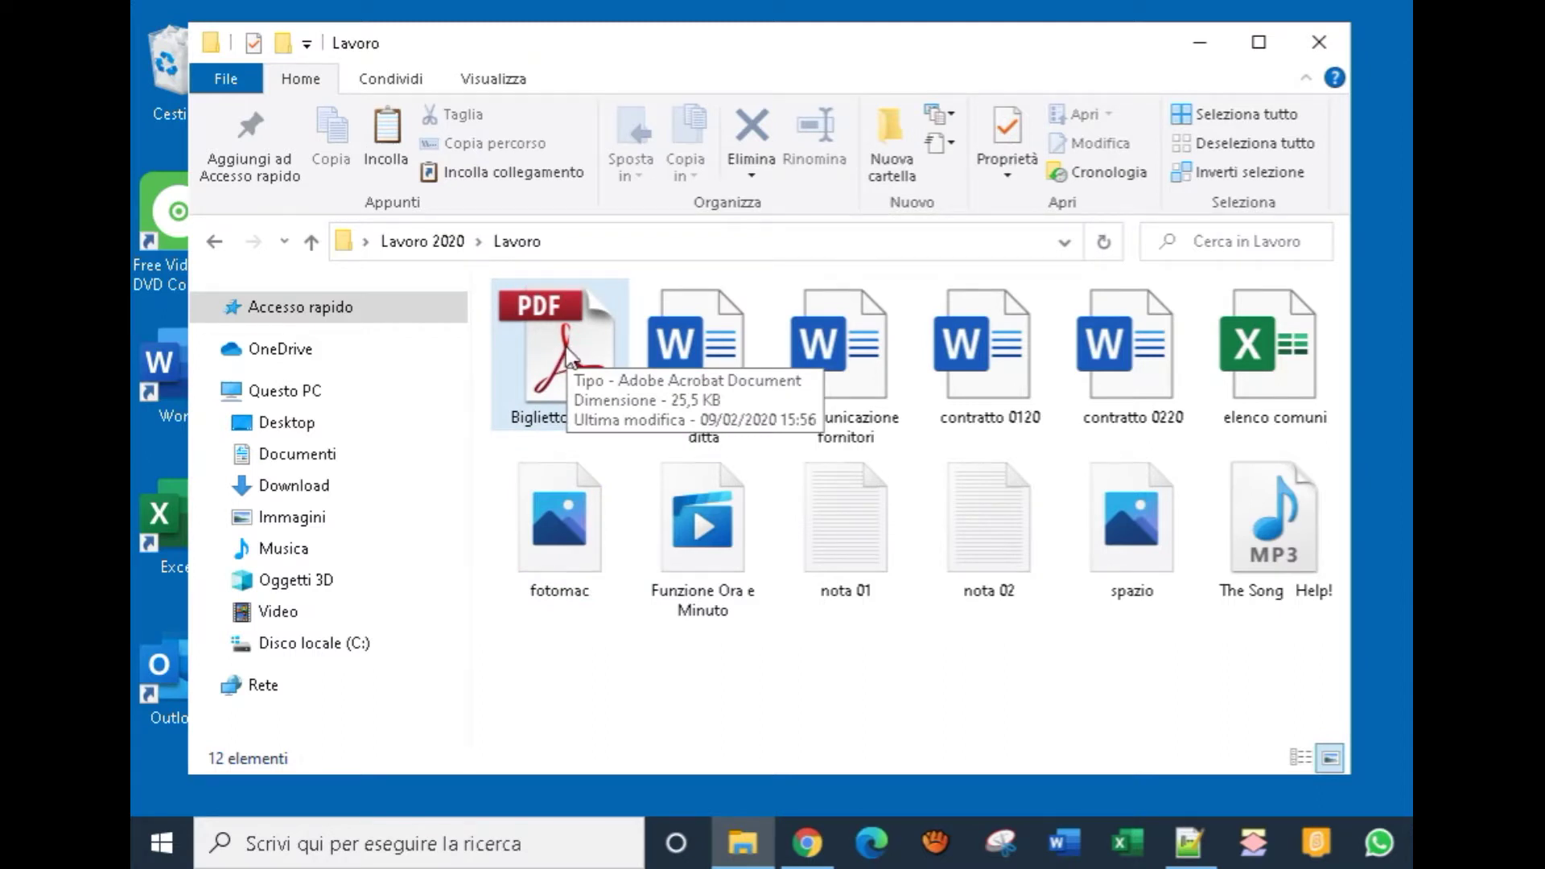
Open the properties of the PDF file Biglietto Treno in the Lavoro folder to examine its general file information
{"action": "right_click", "coordinate": [566, 347]}
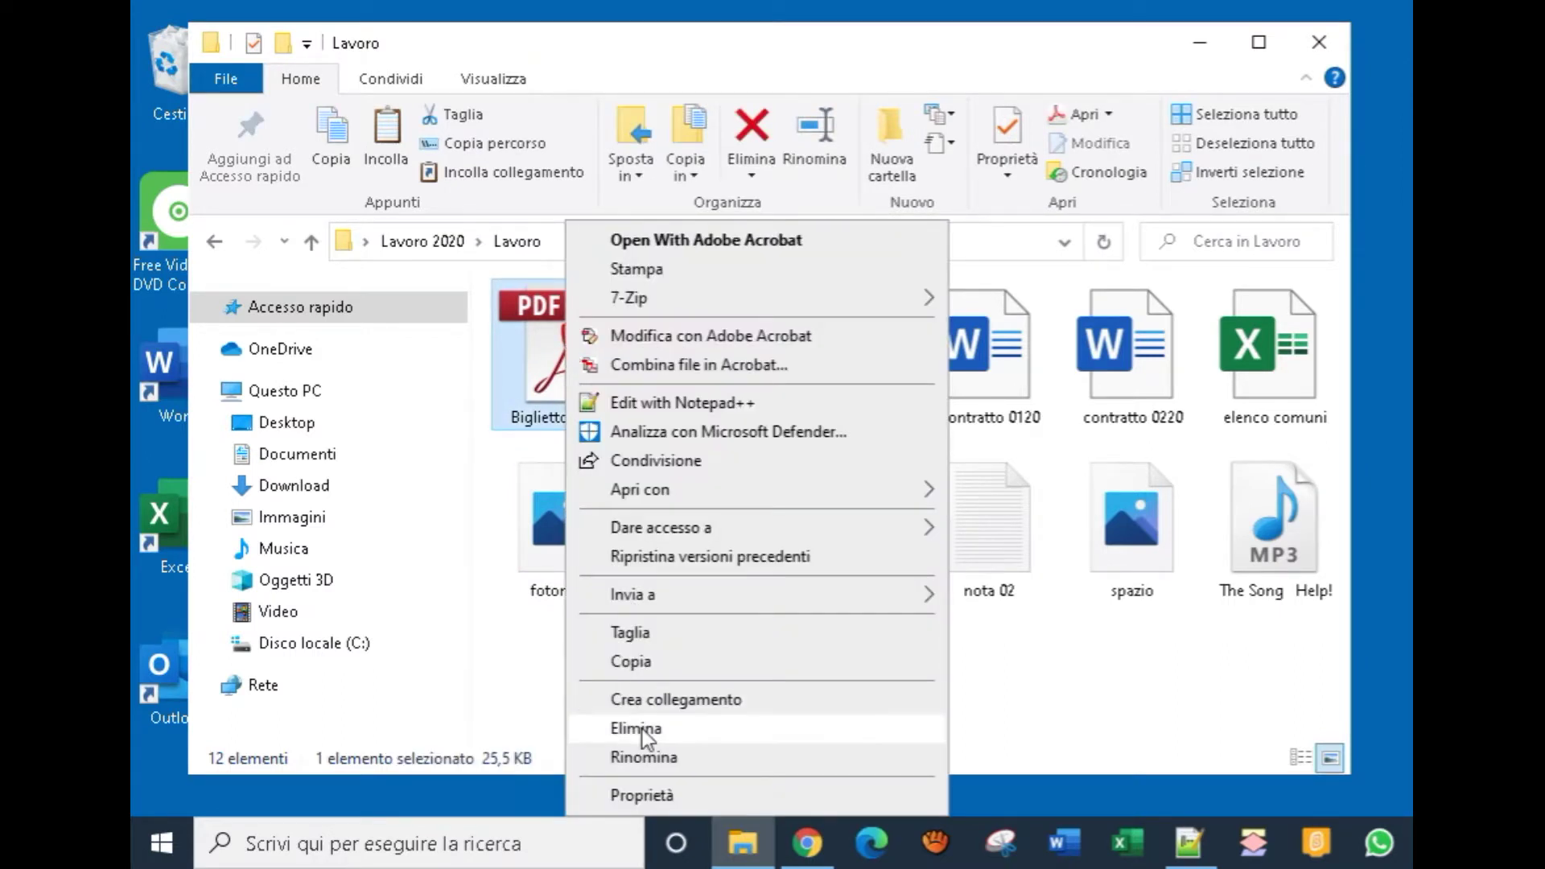
{"action": "left_click", "coordinate": [642, 795]}
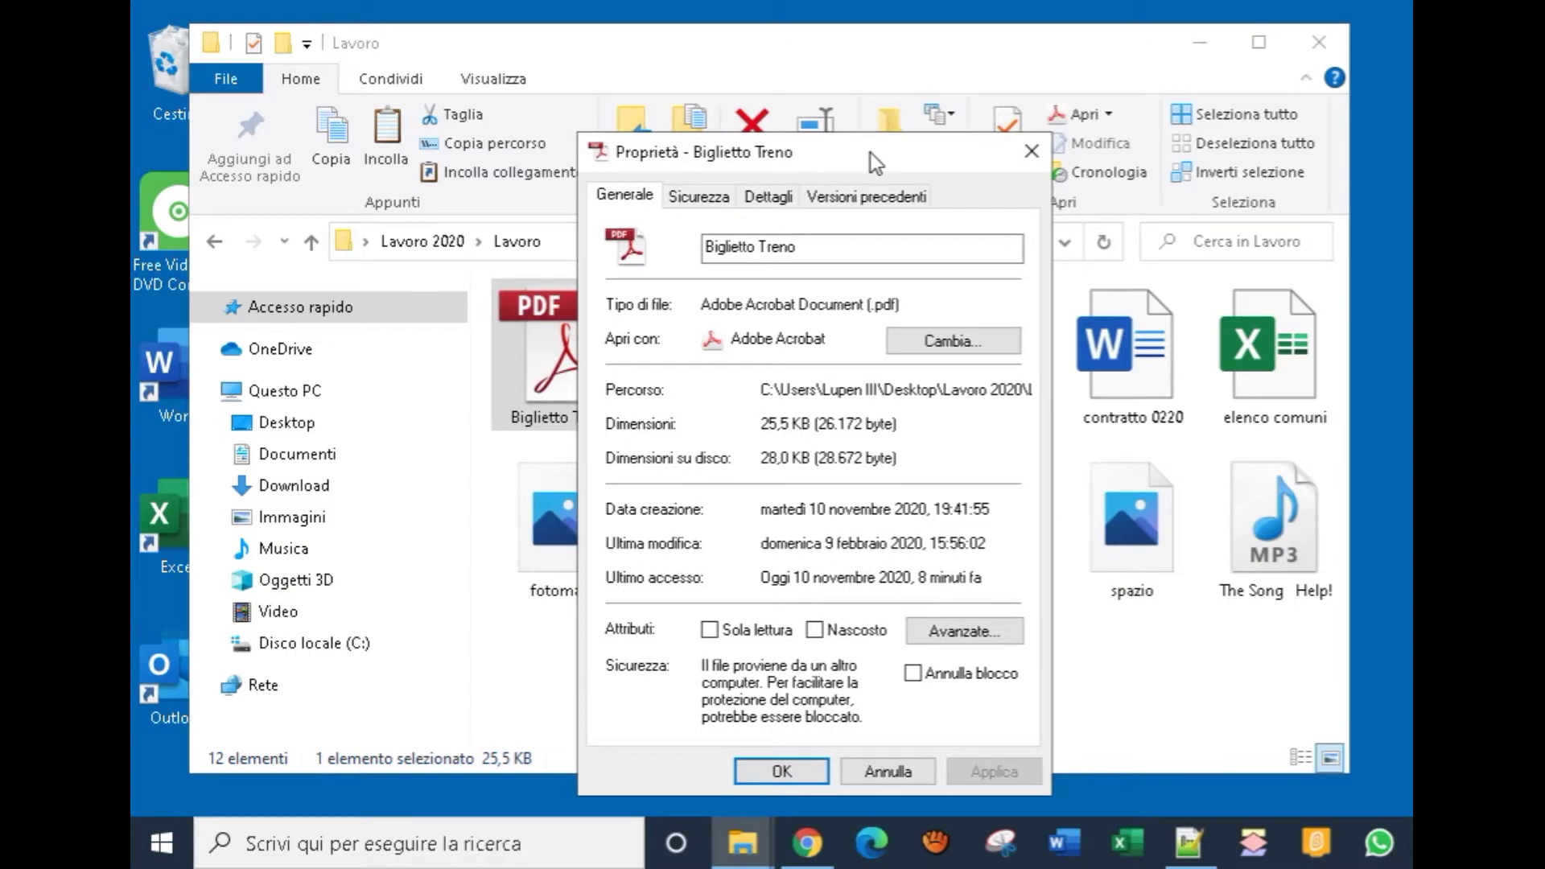
{"action": "left_click", "coordinate": [852, 252]}
Switch to Notepad++ and add the line "1Kb = 1024 byte" below the byte definition
{"action": "left_click", "coordinate": [1189, 845]}
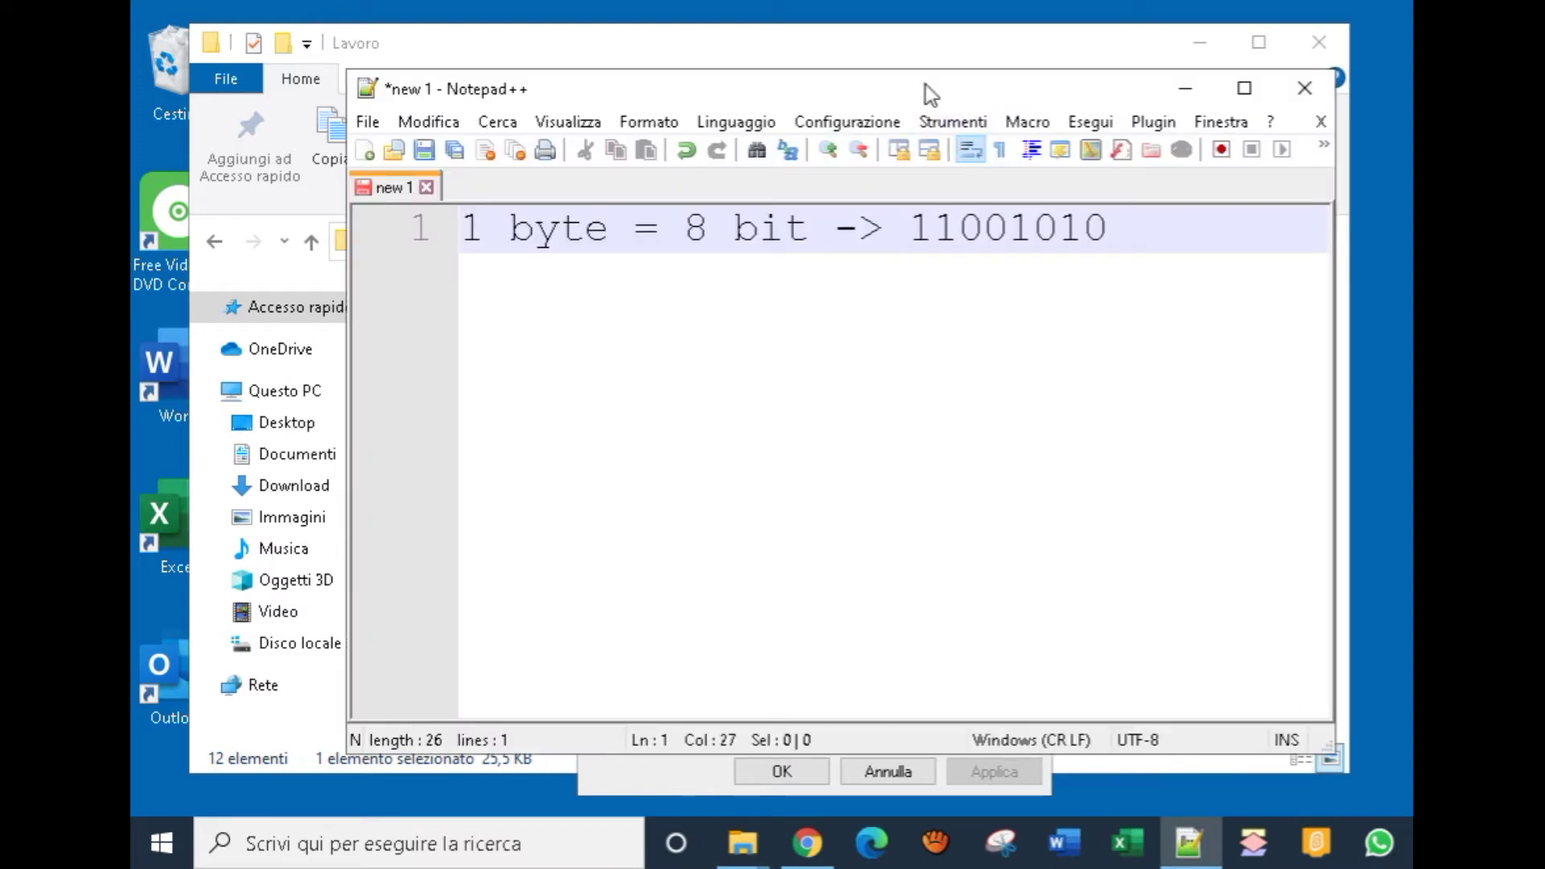
{"action": "left_click_drag", "start_coordinate": [926, 84], "coordinate": [904, 84]}
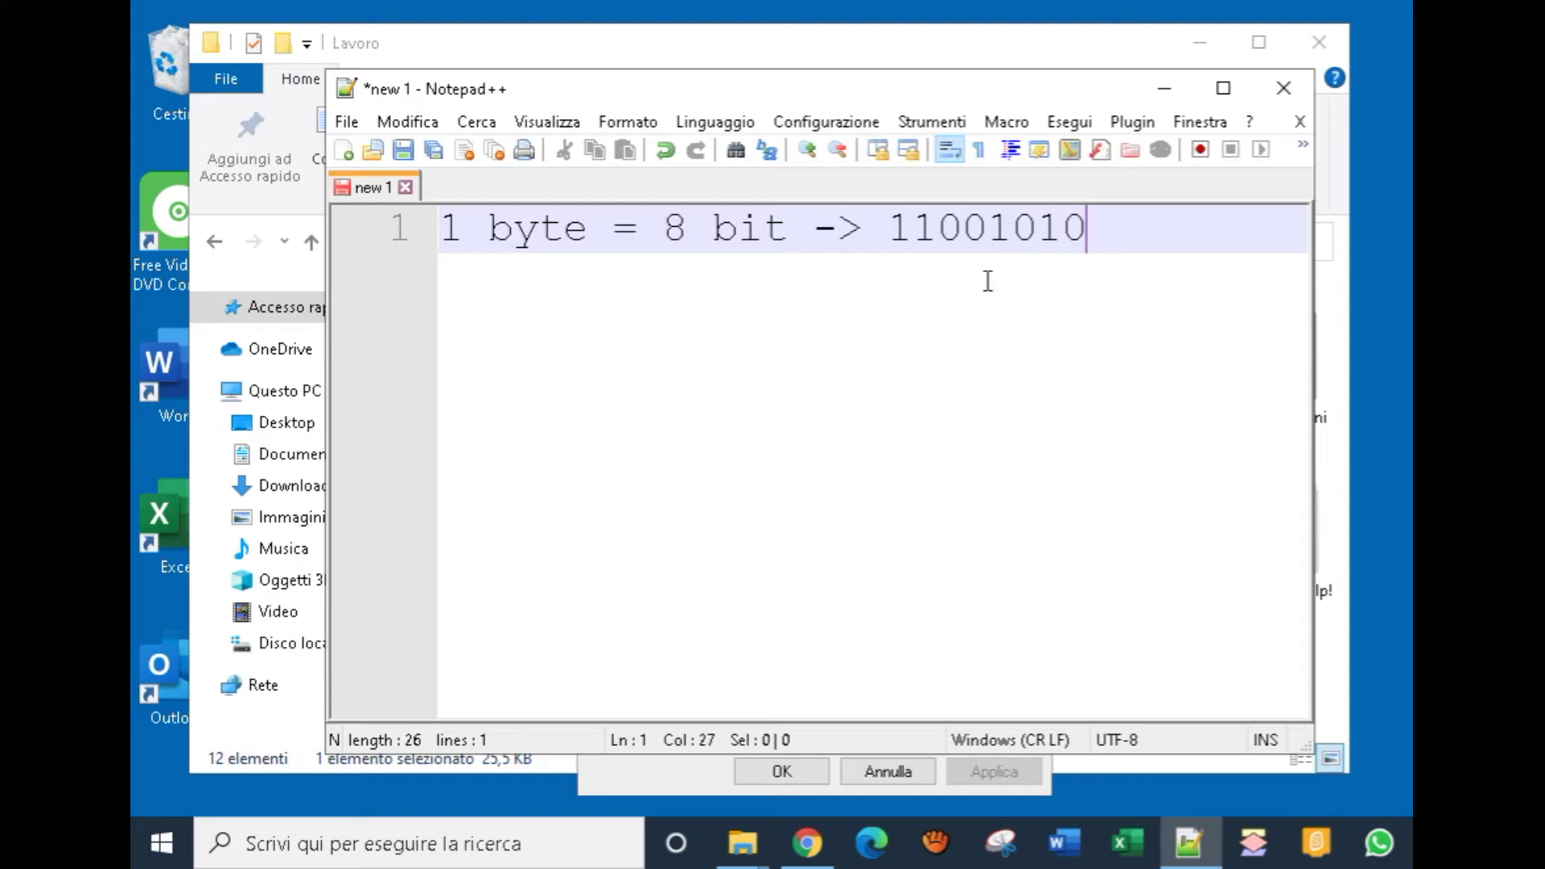
{"action": "key", "text": "Return"}
{"action": "type", "text": "A"}
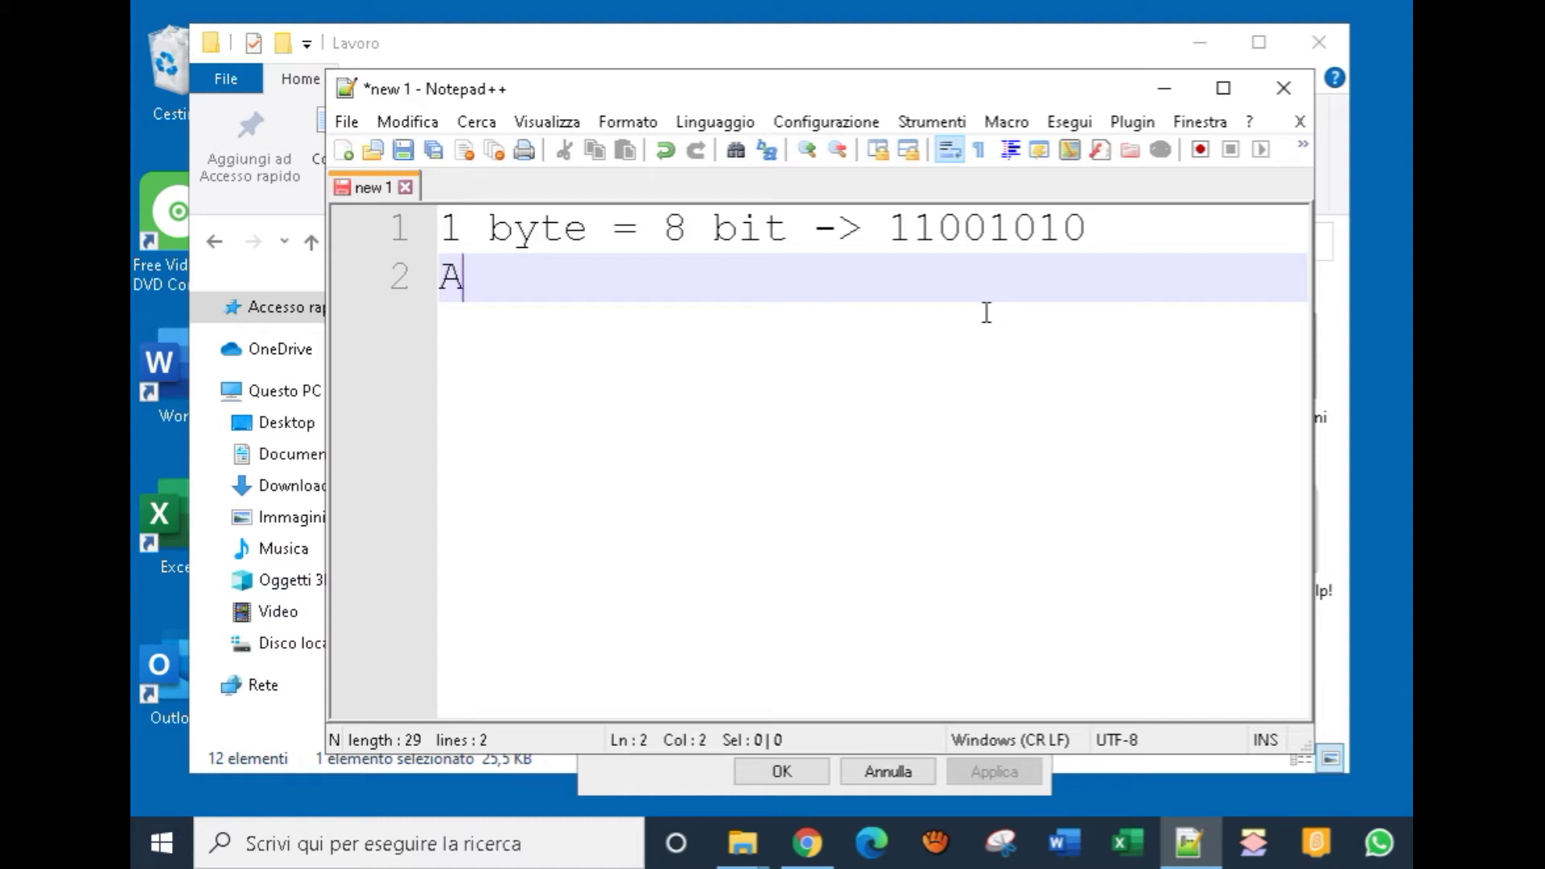
{"action": "key", "text": "BackSpace"}
{"action": "type", "text": "1K"}
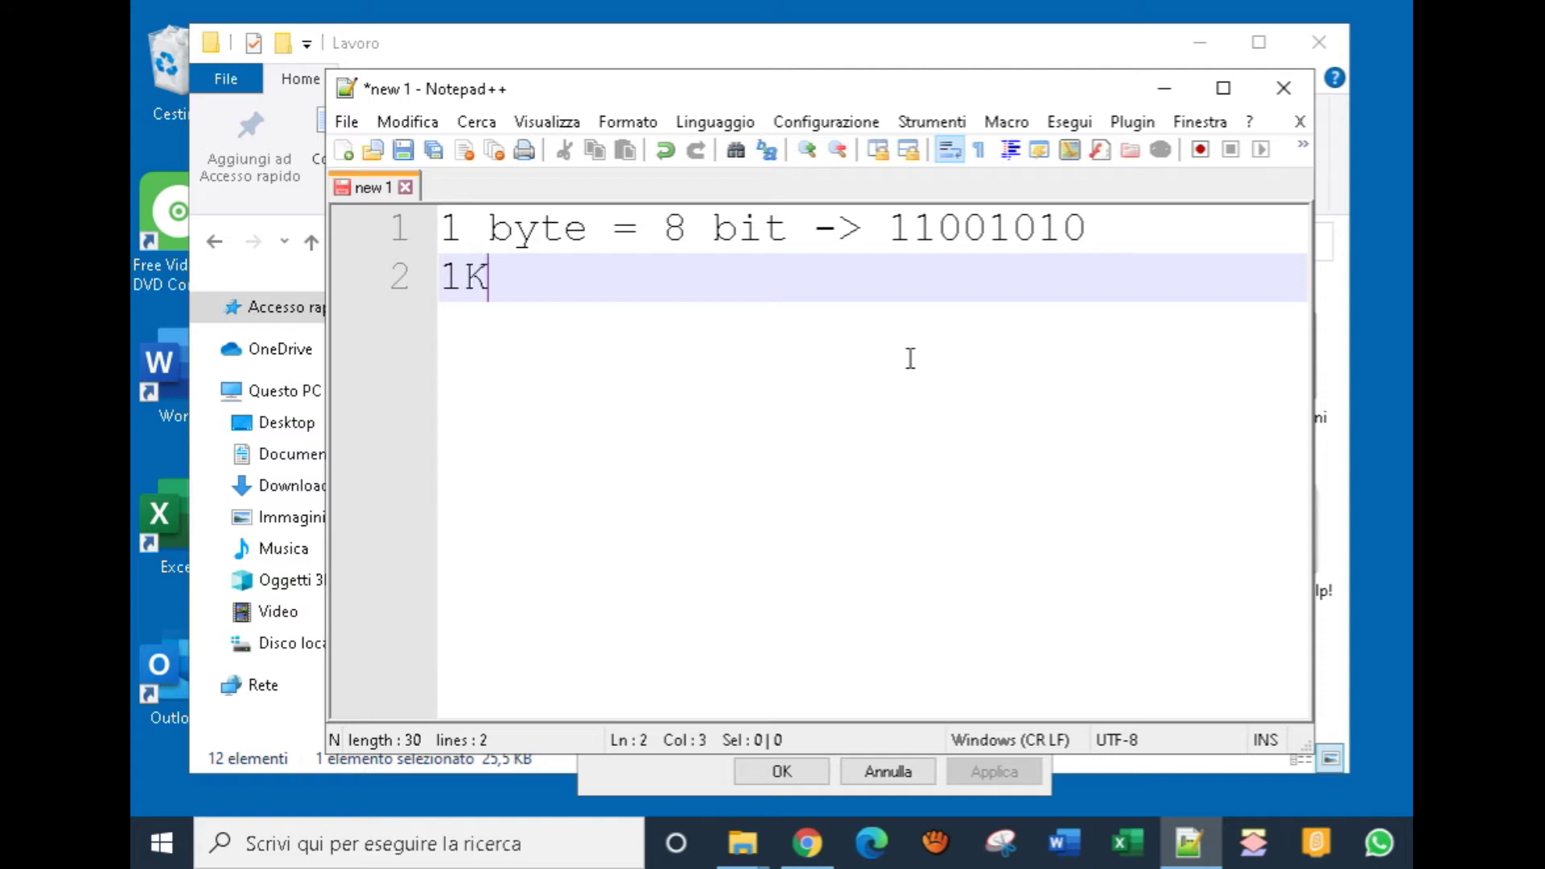
{"action": "type", "text": "b = 1024 b"}
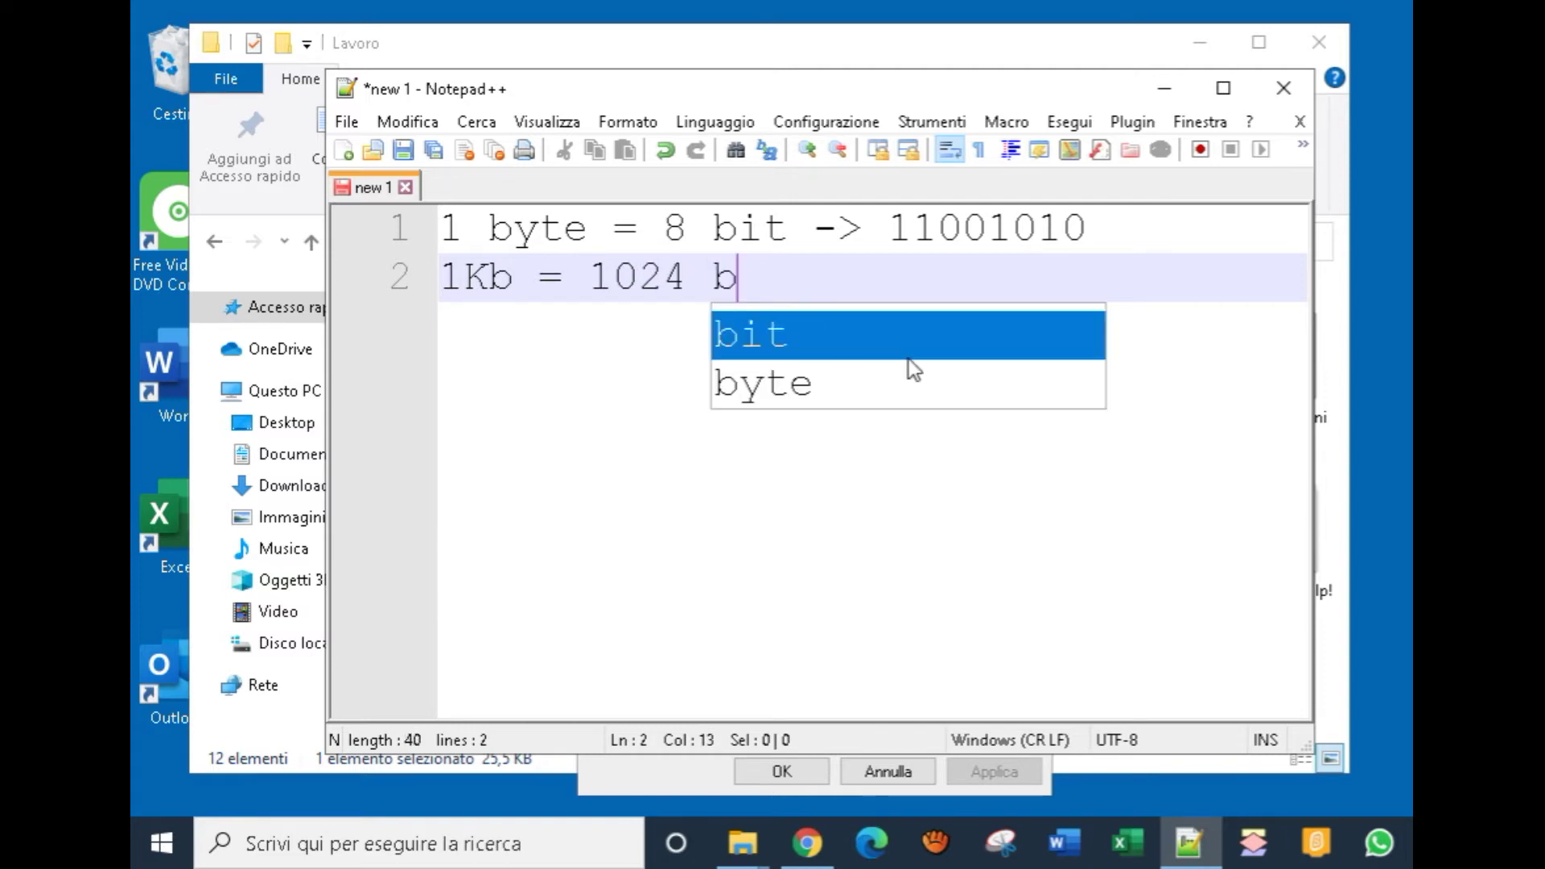
{"action": "type", "text": "yte"}
{"action": "key", "text": "Return"}
{"action": "key", "text": "Return"}
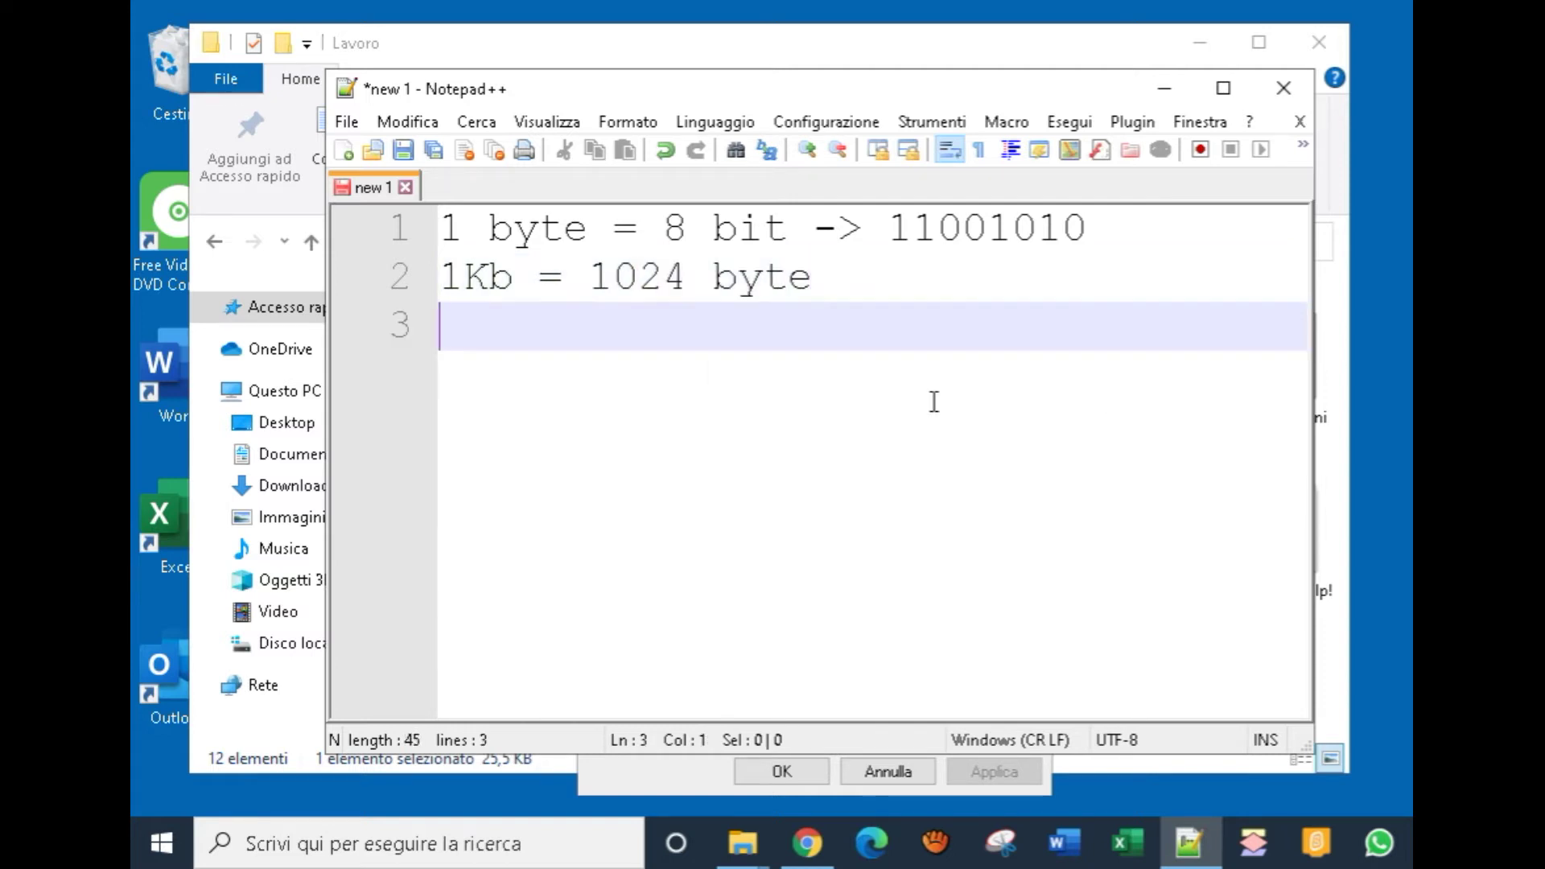
Add the line "1Mb = circa 1024 Kb" below the kilobyte definition
{"action": "type", "text": "1Mb = "}
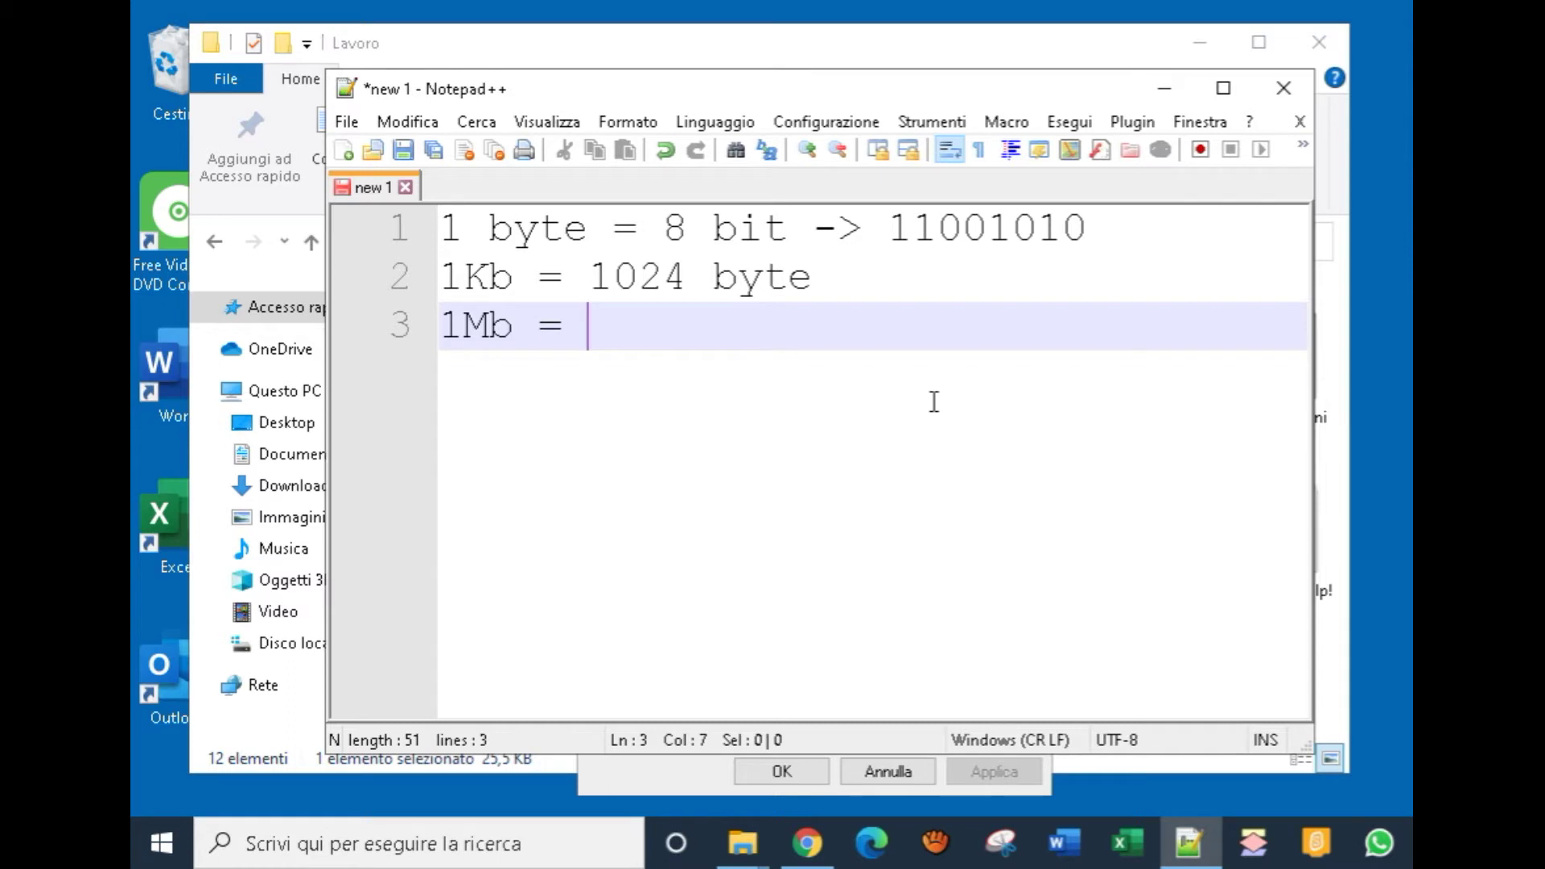
{"action": "type", "text": "circa "}
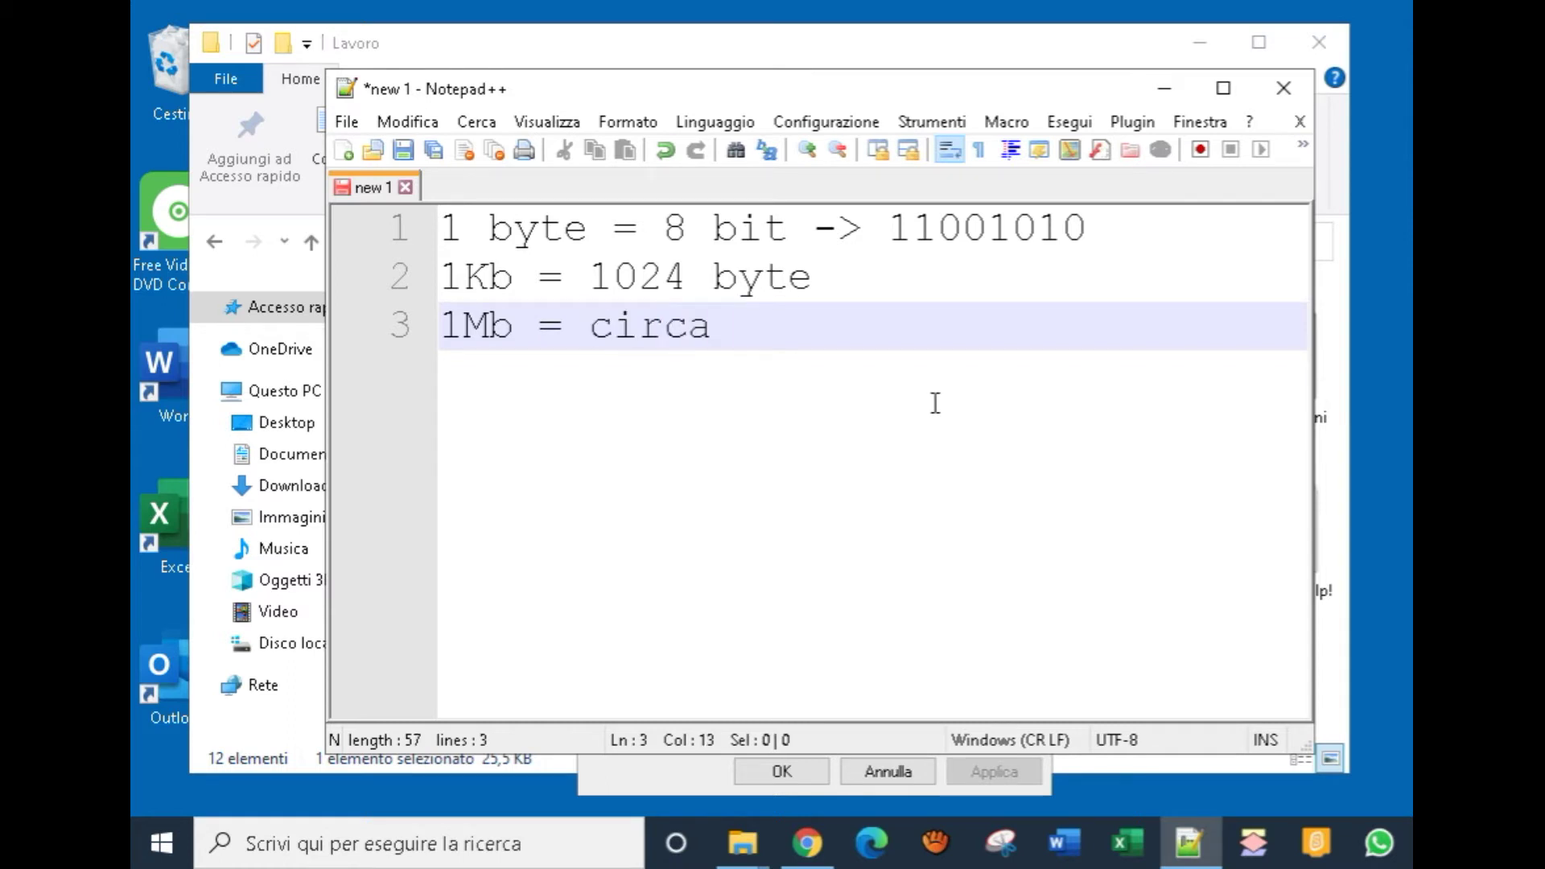
{"action": "type", "text": "1024 "}
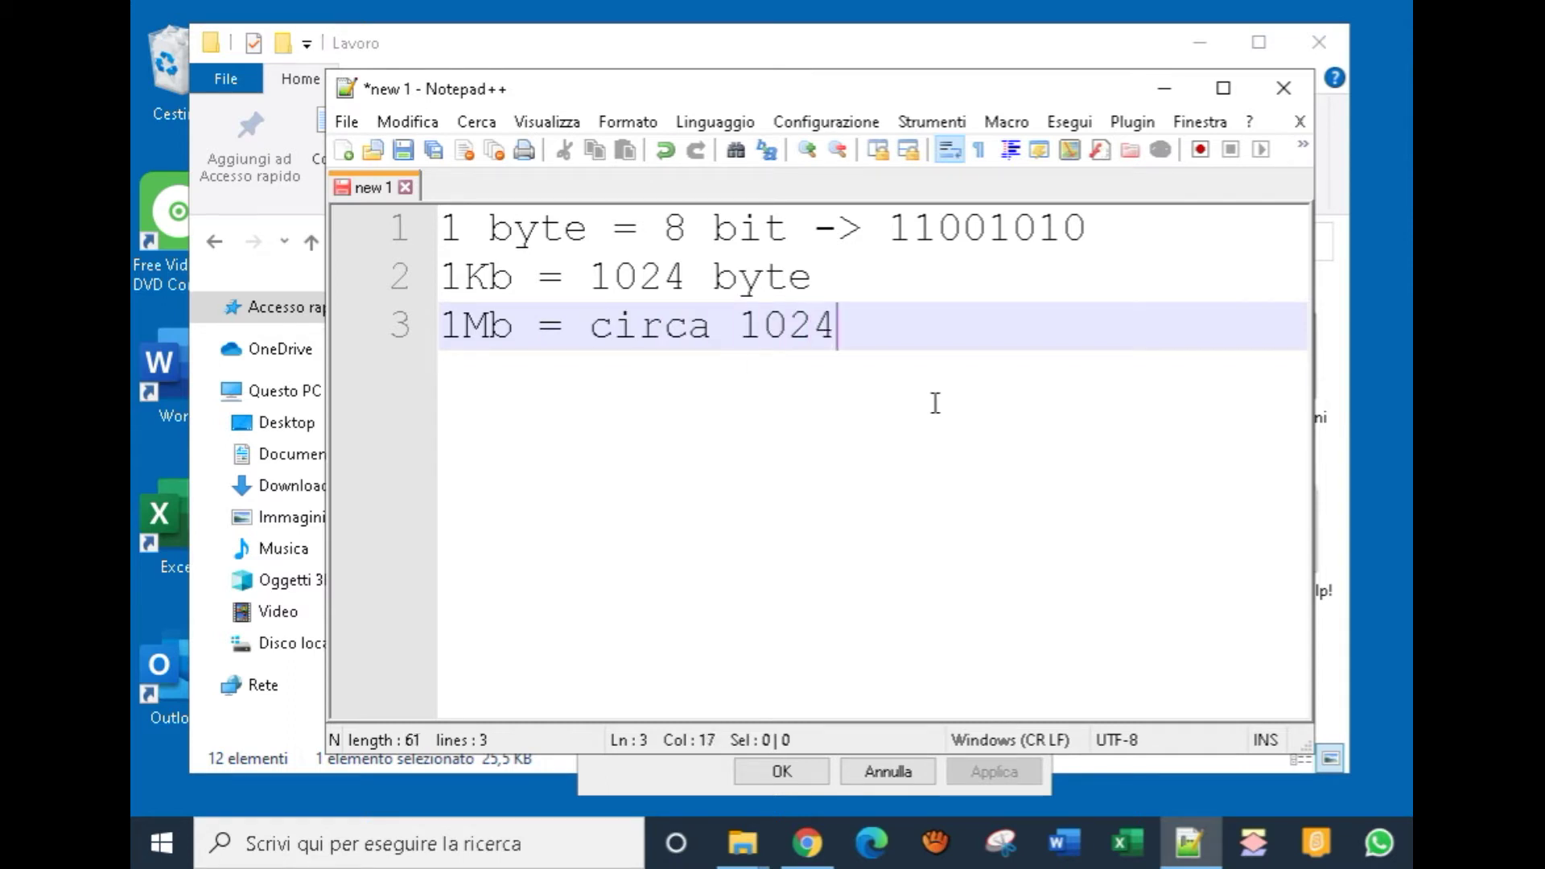
{"action": "type", "text": "Kb"}
{"action": "key", "text": "Return"}
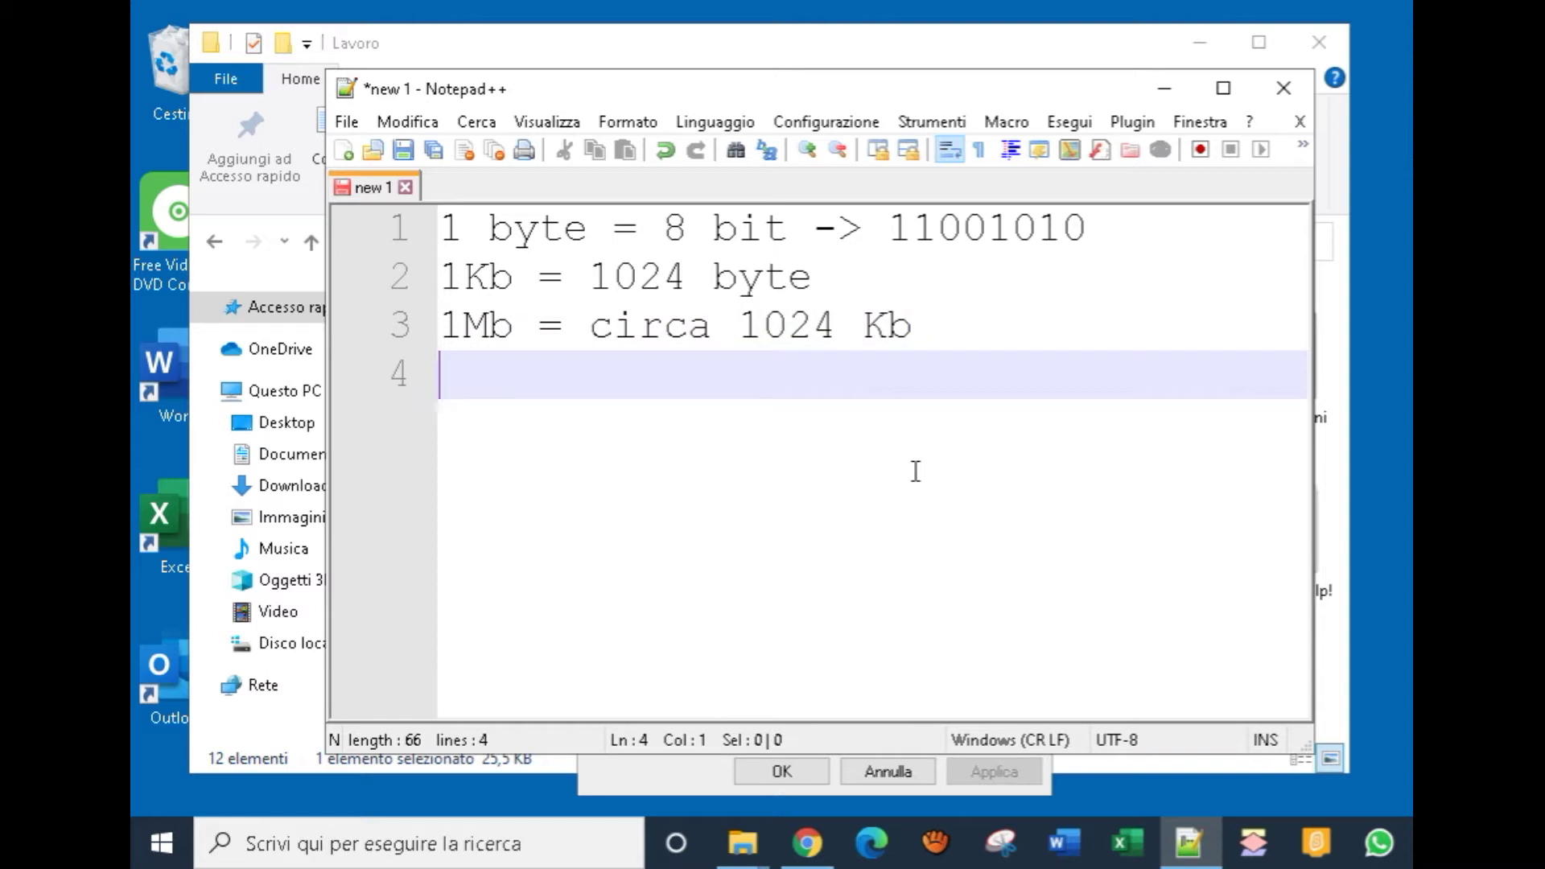
Add the line "1Gb = circa 1024 Mb" below the megabyte definition
{"action": "type", "text": "1Gb = cir"}
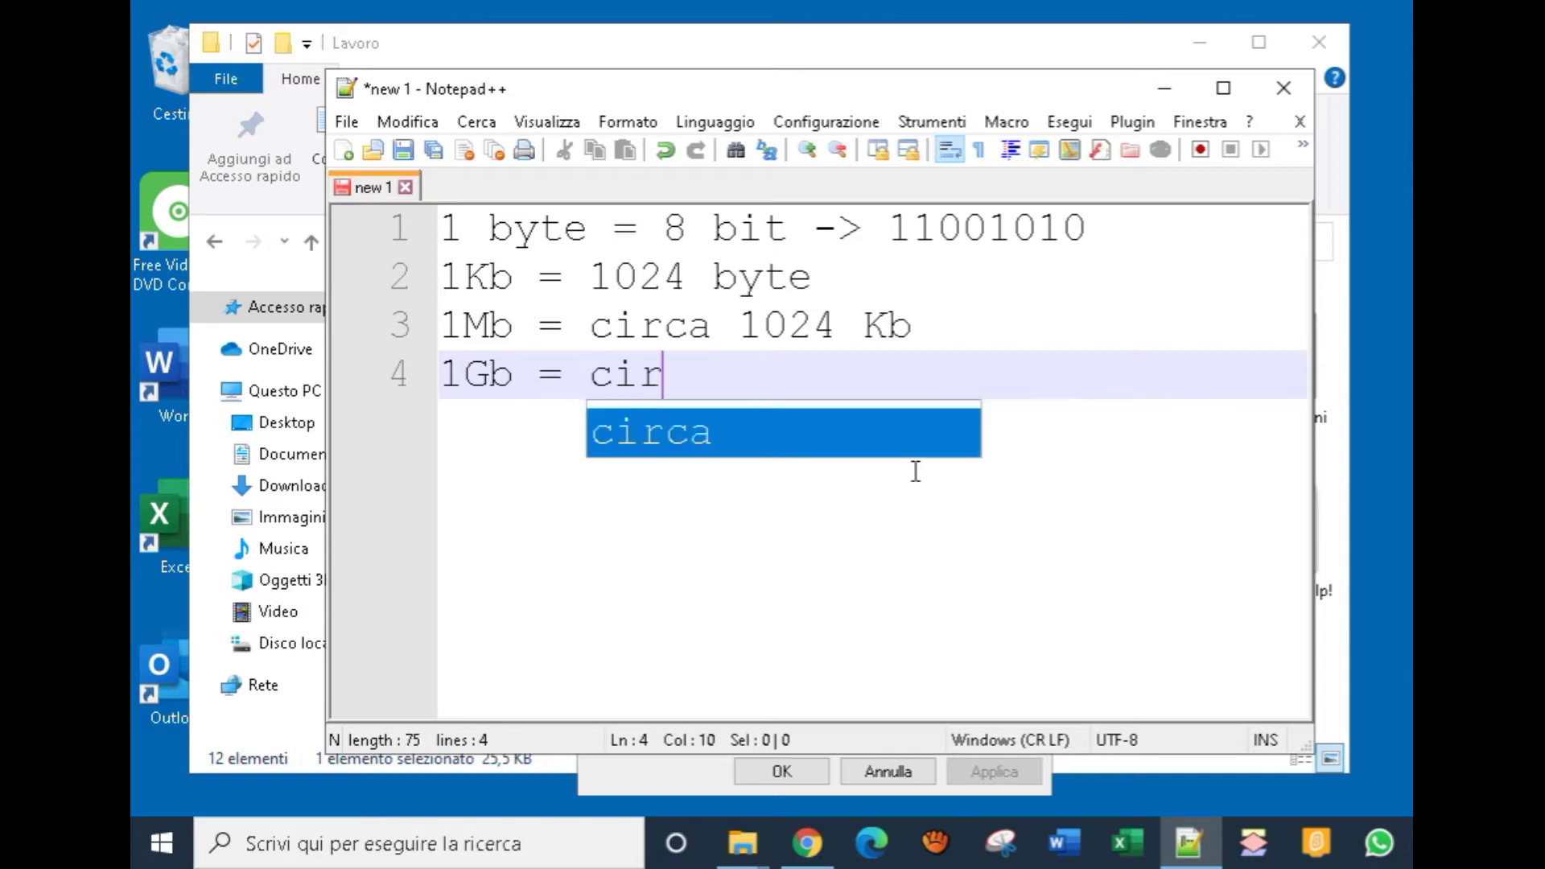
{"action": "type", "text": "ca 1024"}
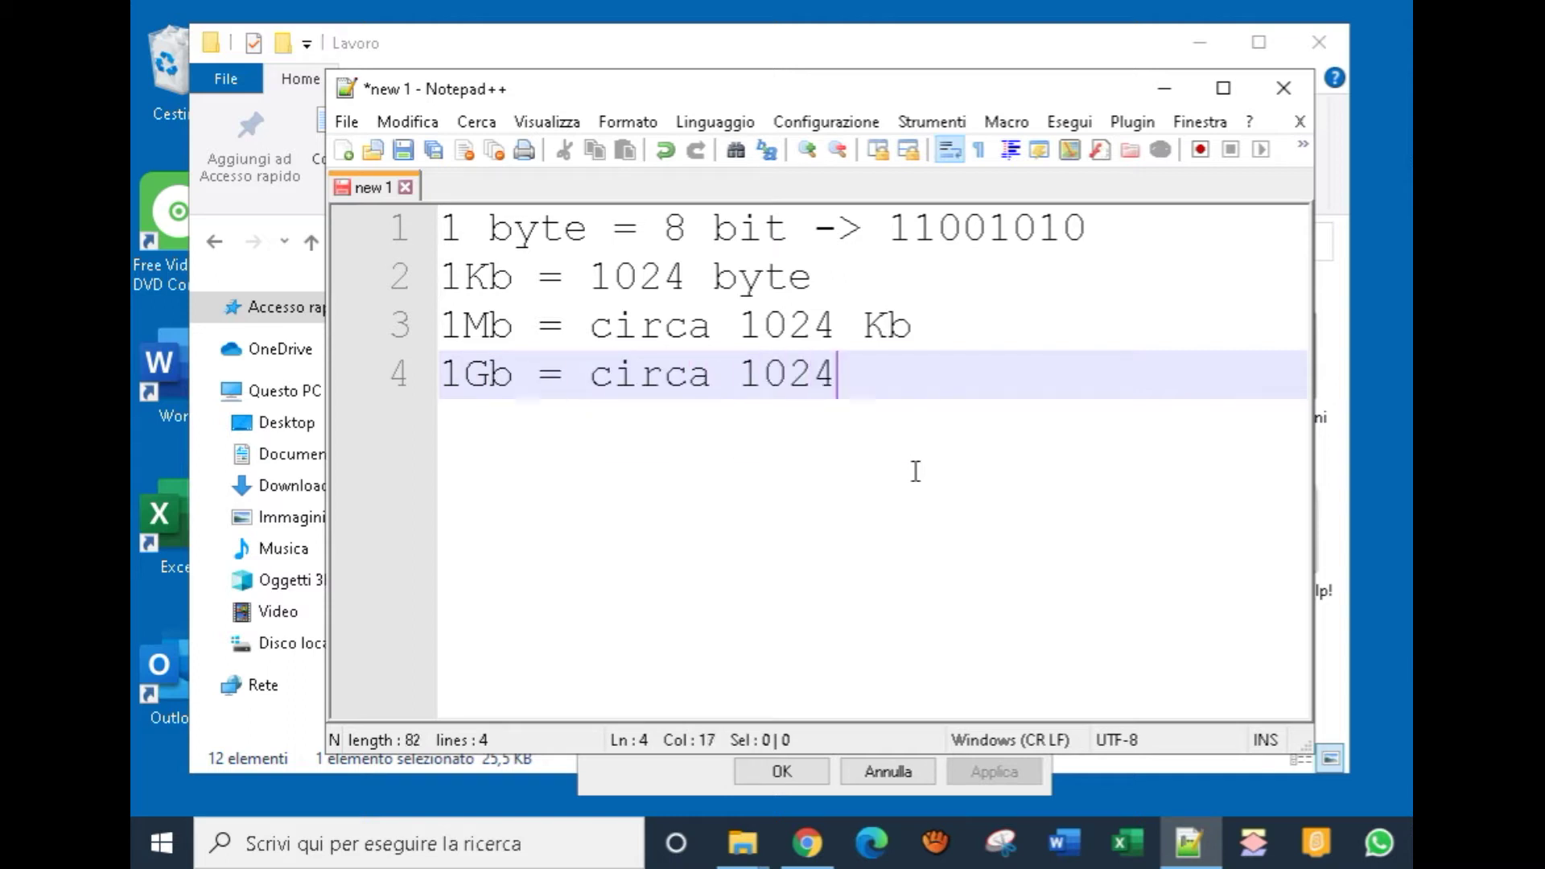
{"action": "type", "text": " Mb"}
{"action": "key", "text": "Return"}
{"action": "key", "text": "Return"}
{"action": "key", "text": "BackSpace"}
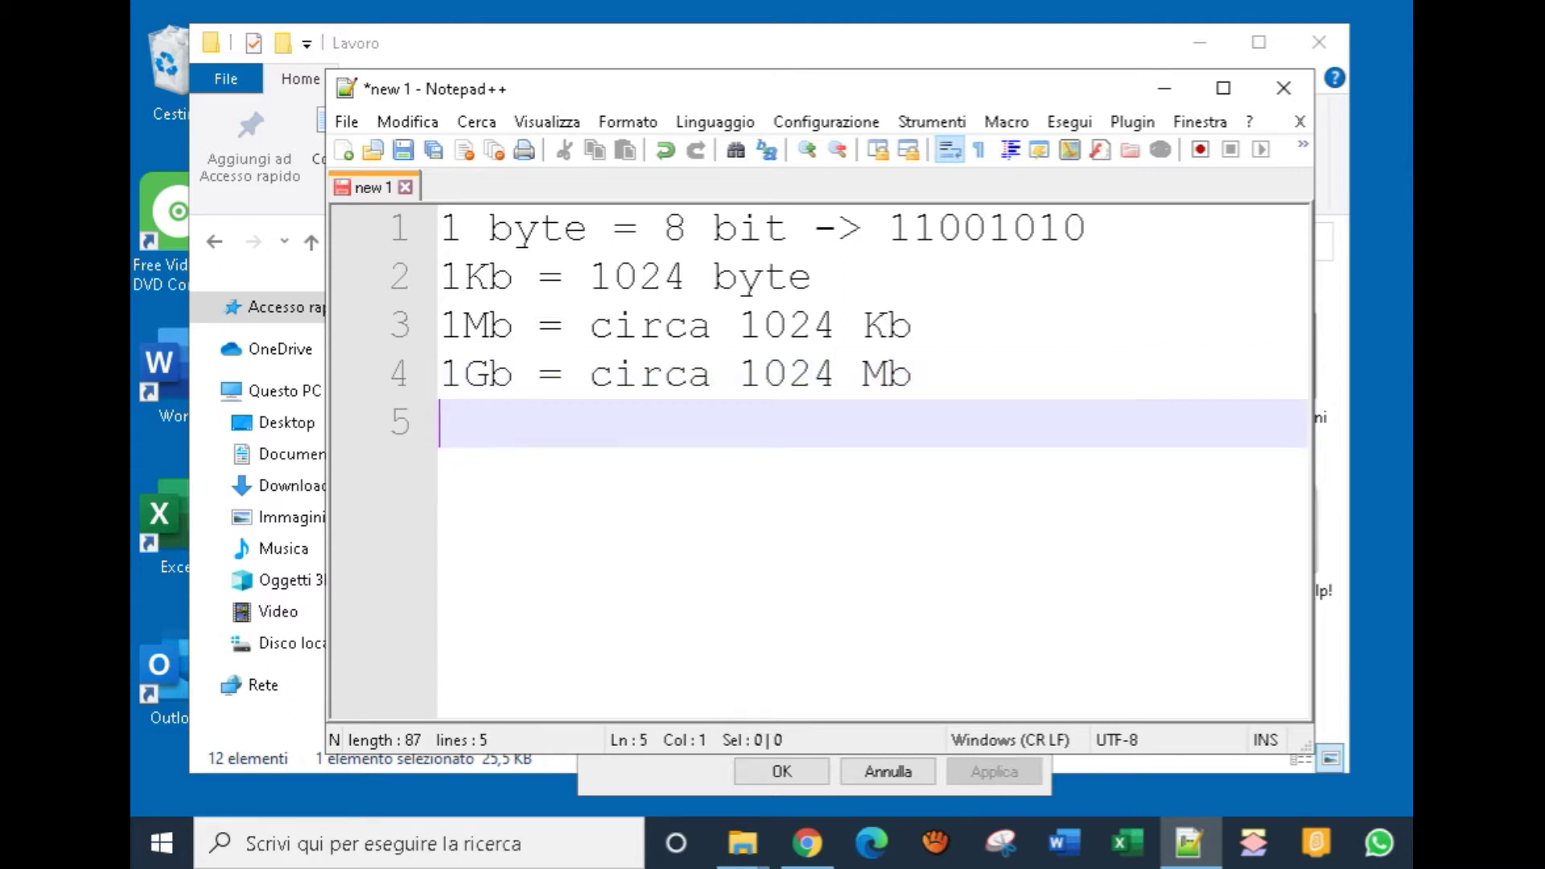
Add the line "1Tb = circa 1024 Gb" below the gigabyte definition
{"action": "type", "text": "1Tb"}
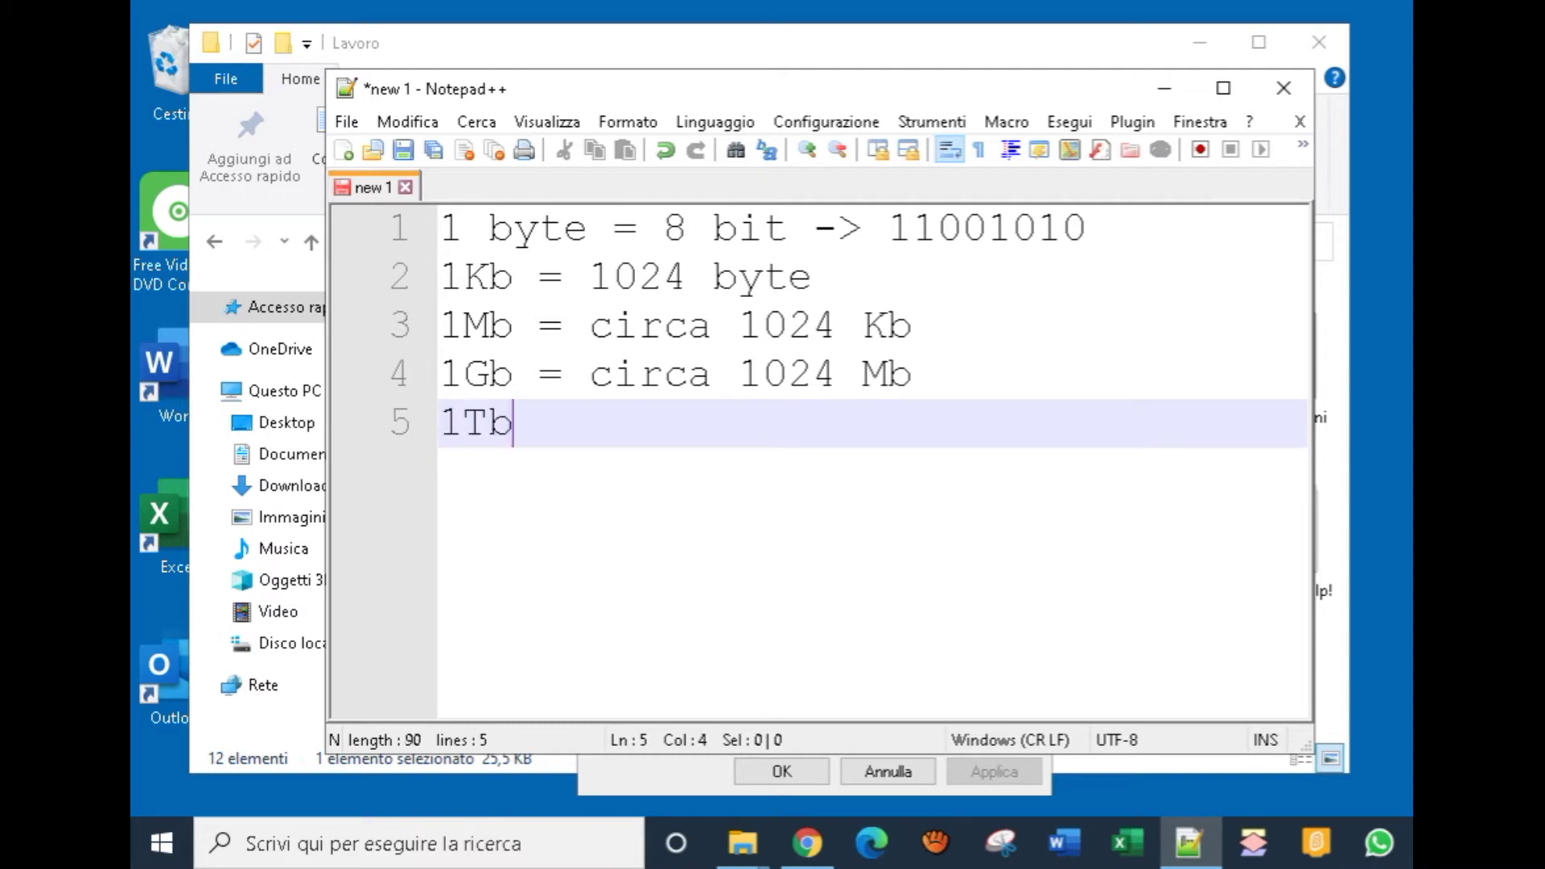
{"action": "type", "text": " = circa 1024 "}
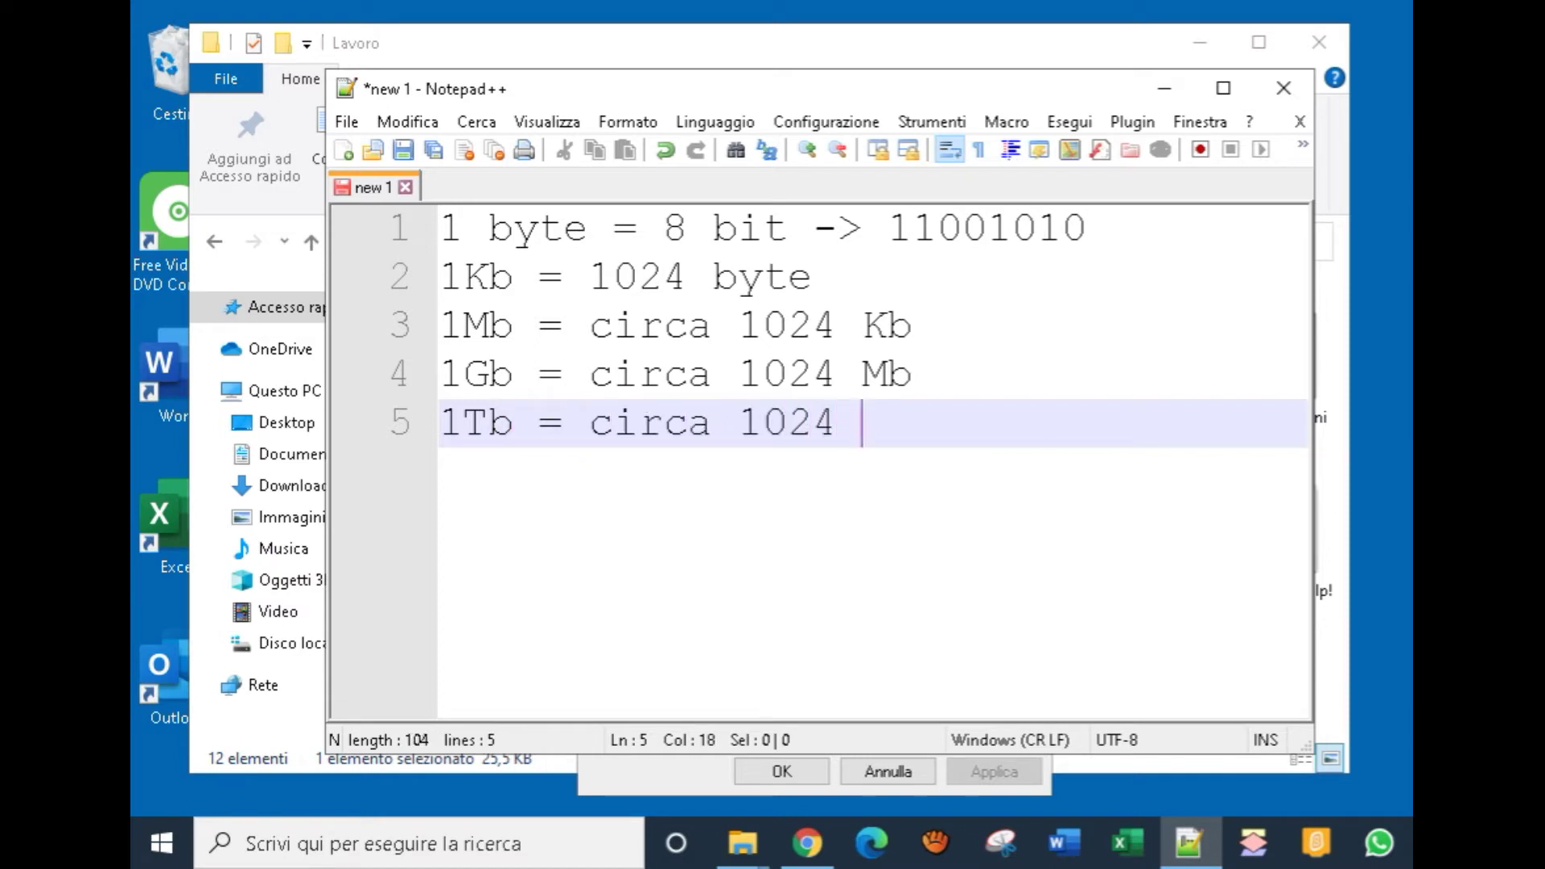
{"action": "type", "text": "Gb"}
{"action": "key", "text": "Return"}
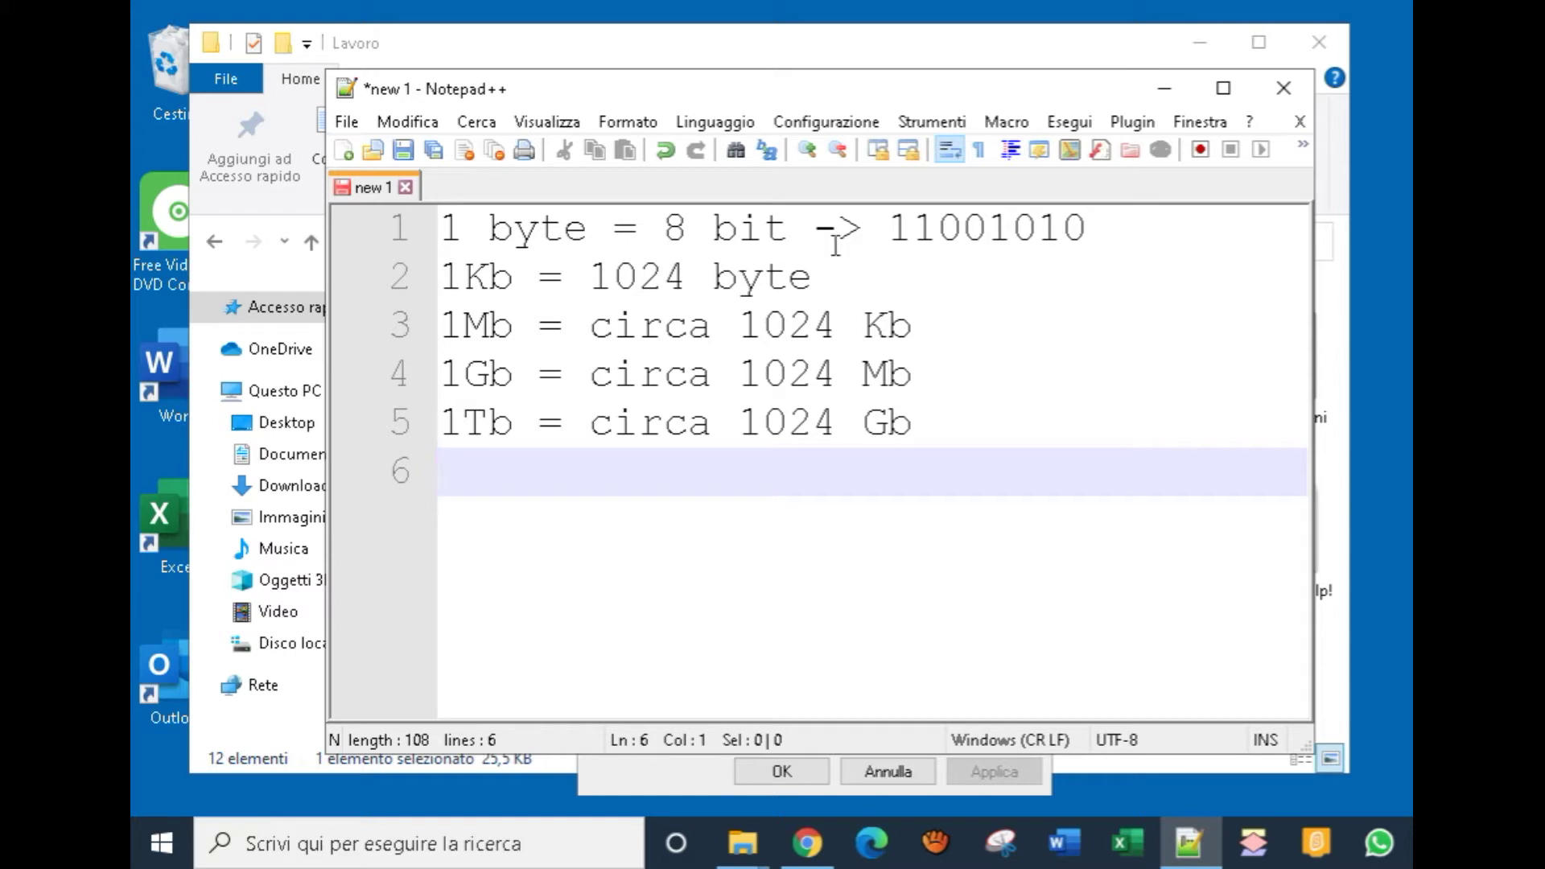
Close Notepad++ and the Biglietto Treno properties to return to the Lavoro folder
{"action": "left_click", "coordinate": [1282, 89]}
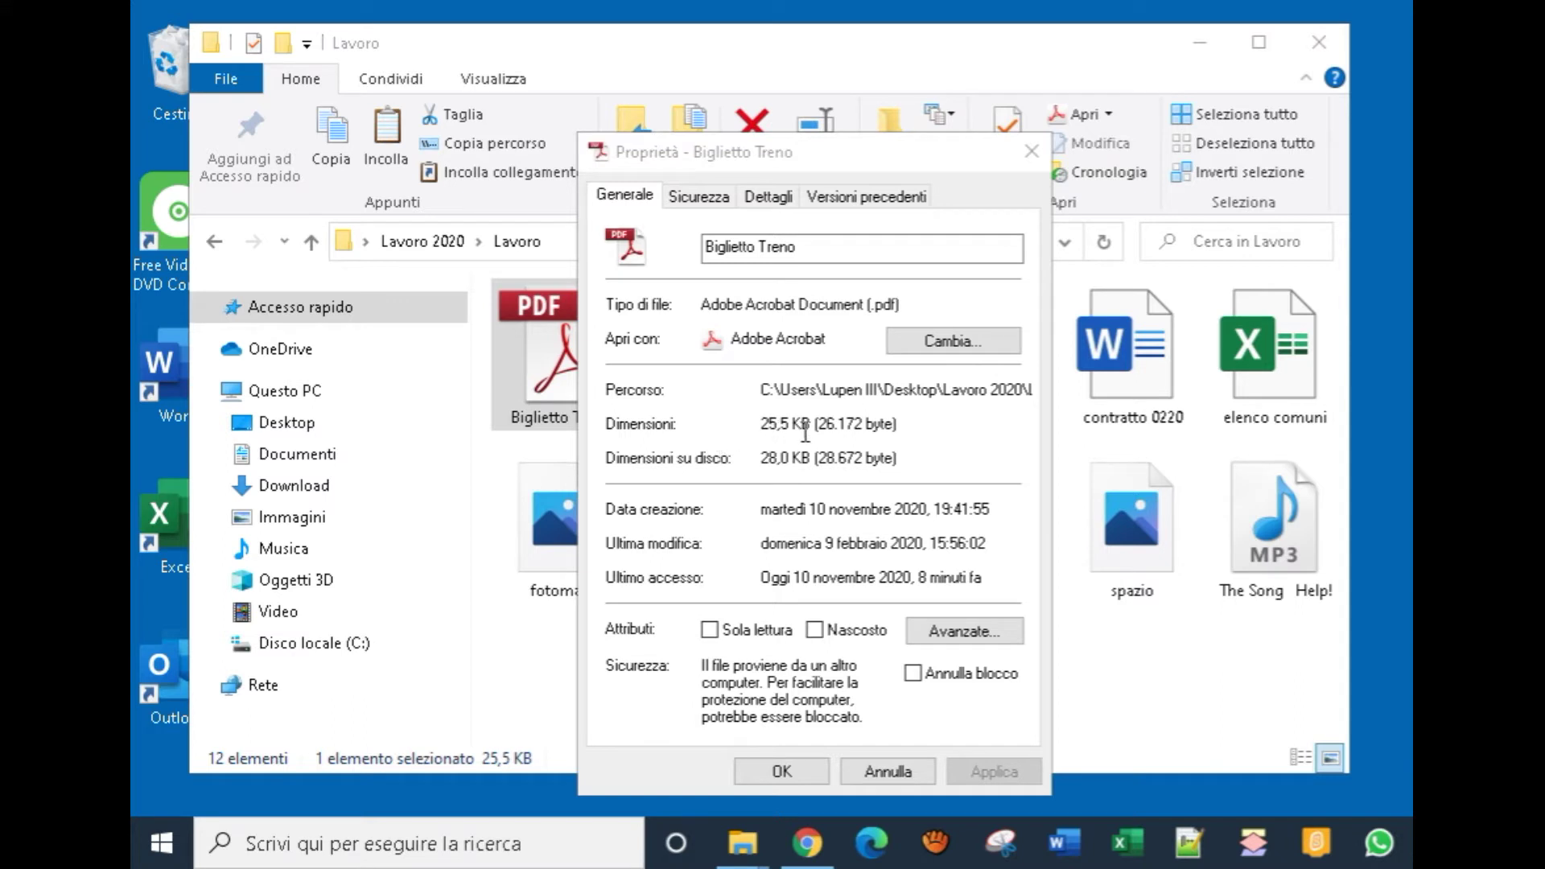
{"action": "left_click", "coordinate": [1031, 153]}
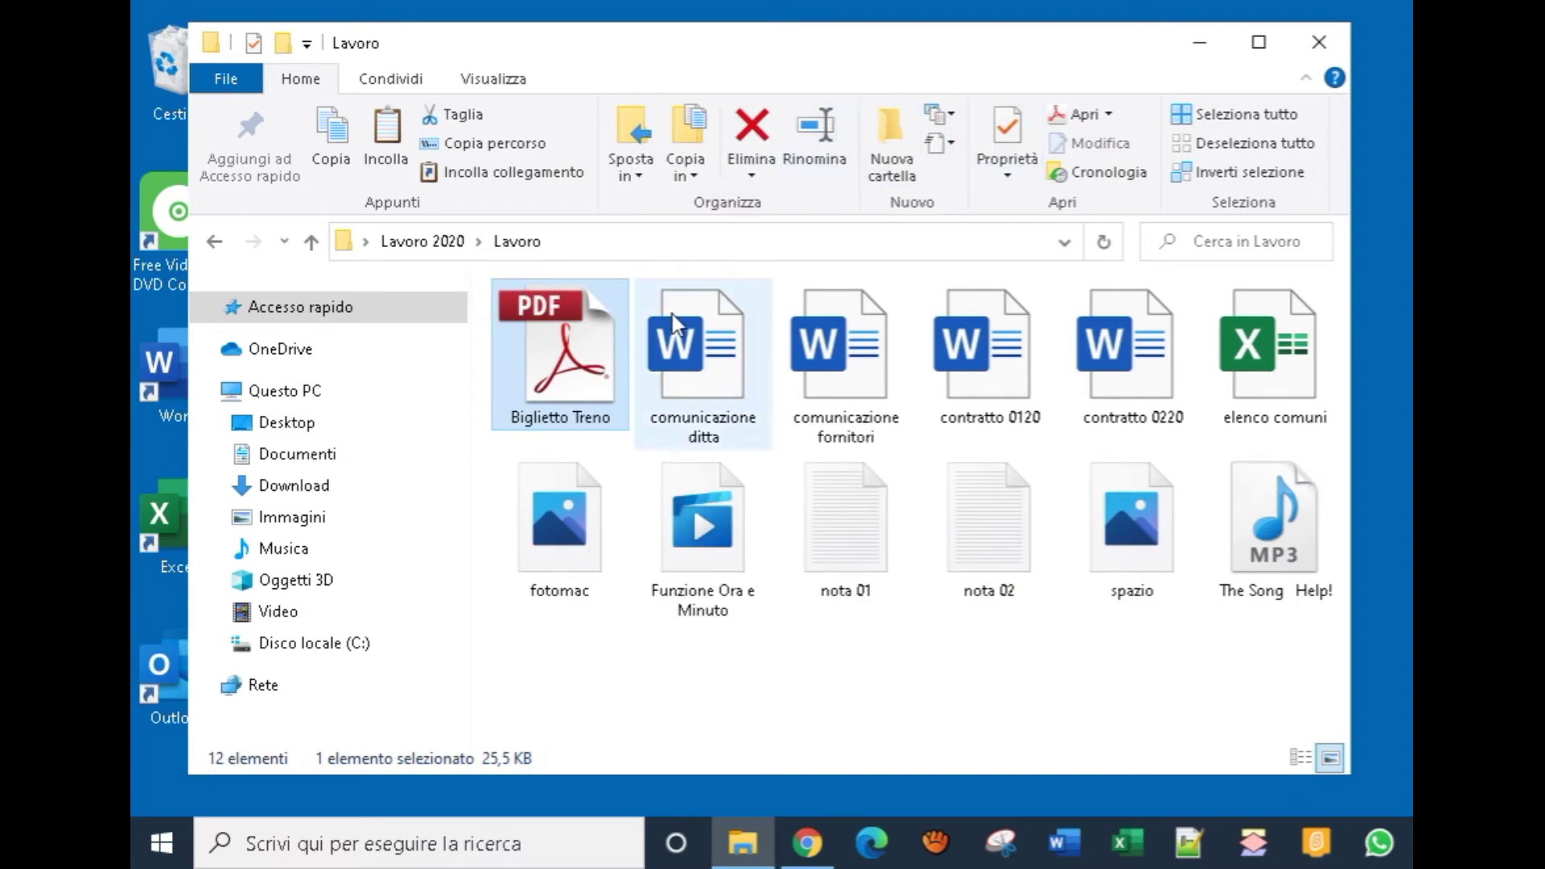
Open the properties of the fotomac image and move the dialog clear of the file's icon
{"action": "mouse_move", "coordinate": [673, 318]}
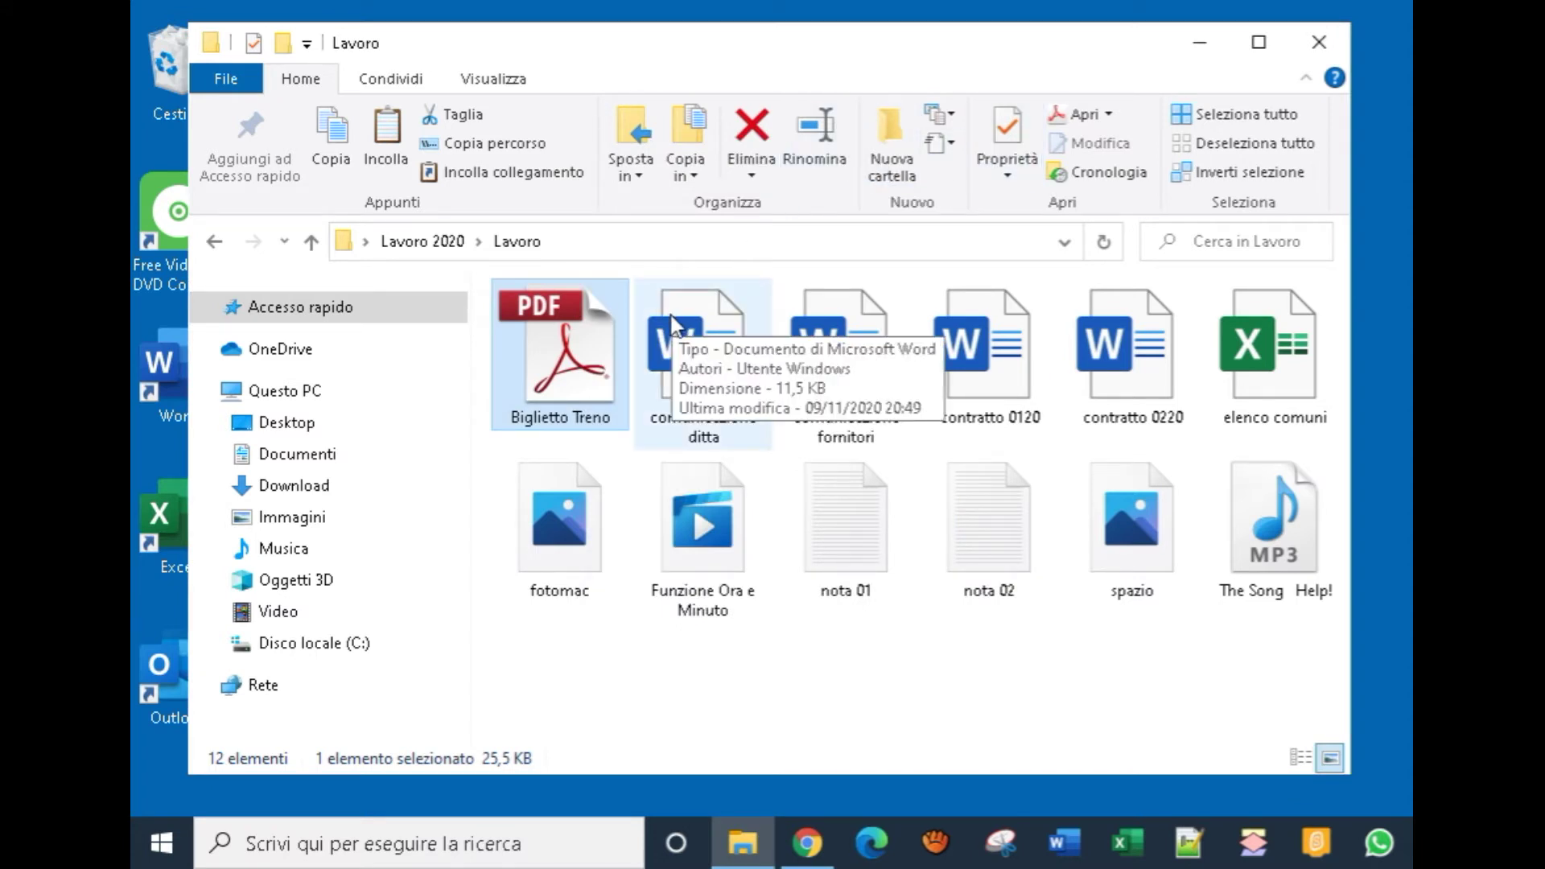
{"action": "mouse_move", "coordinate": [564, 541]}
{"action": "left_click", "coordinate": [559, 512]}
{"action": "right_click", "coordinate": [559, 512]}
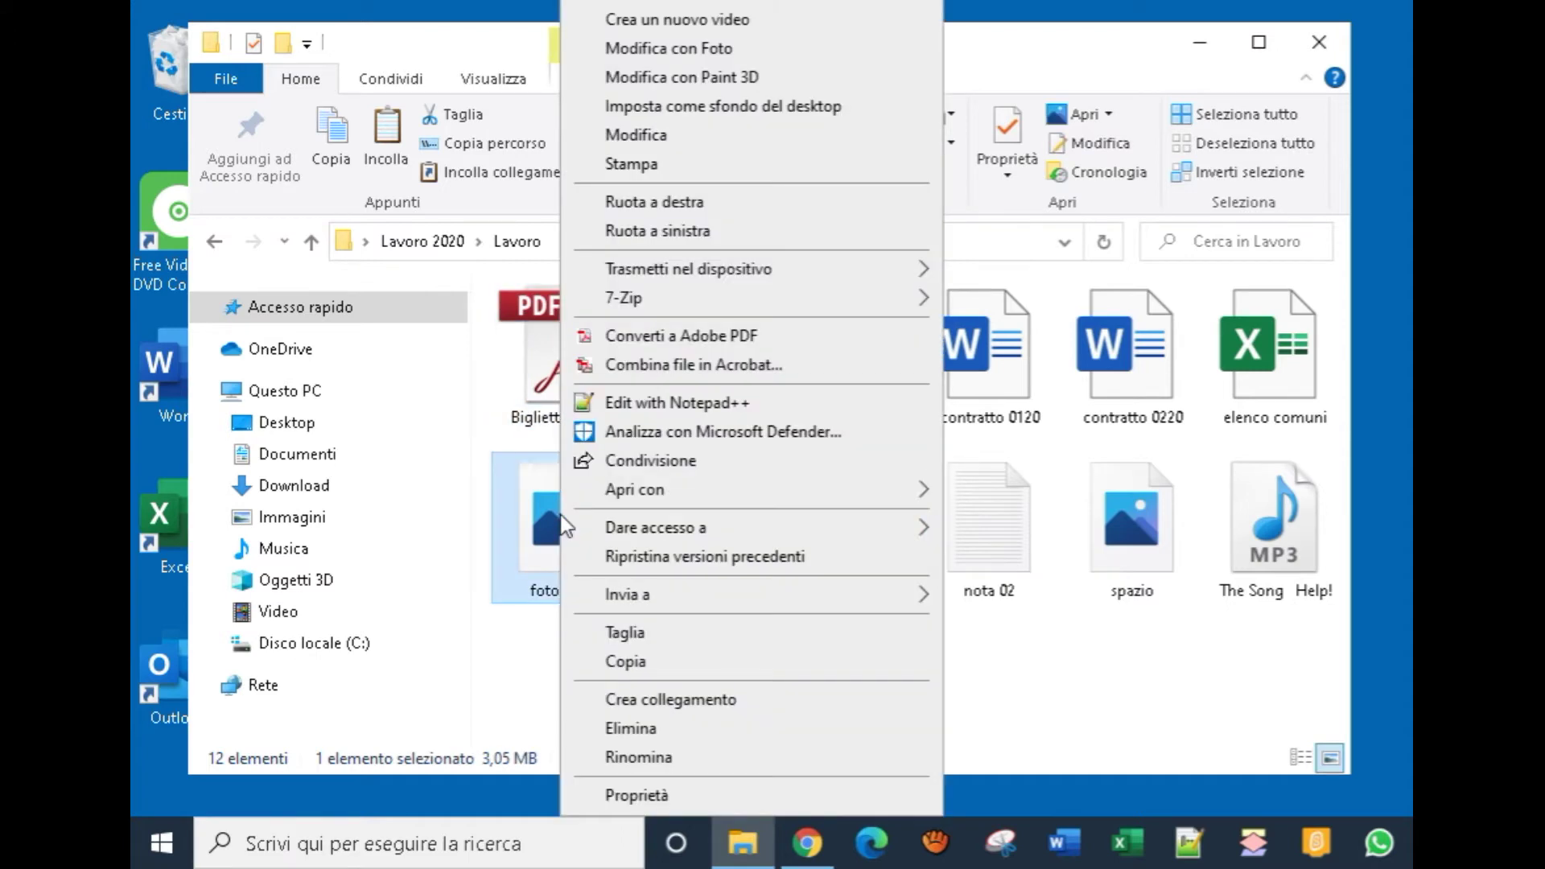
{"action": "left_click", "coordinate": [638, 796]}
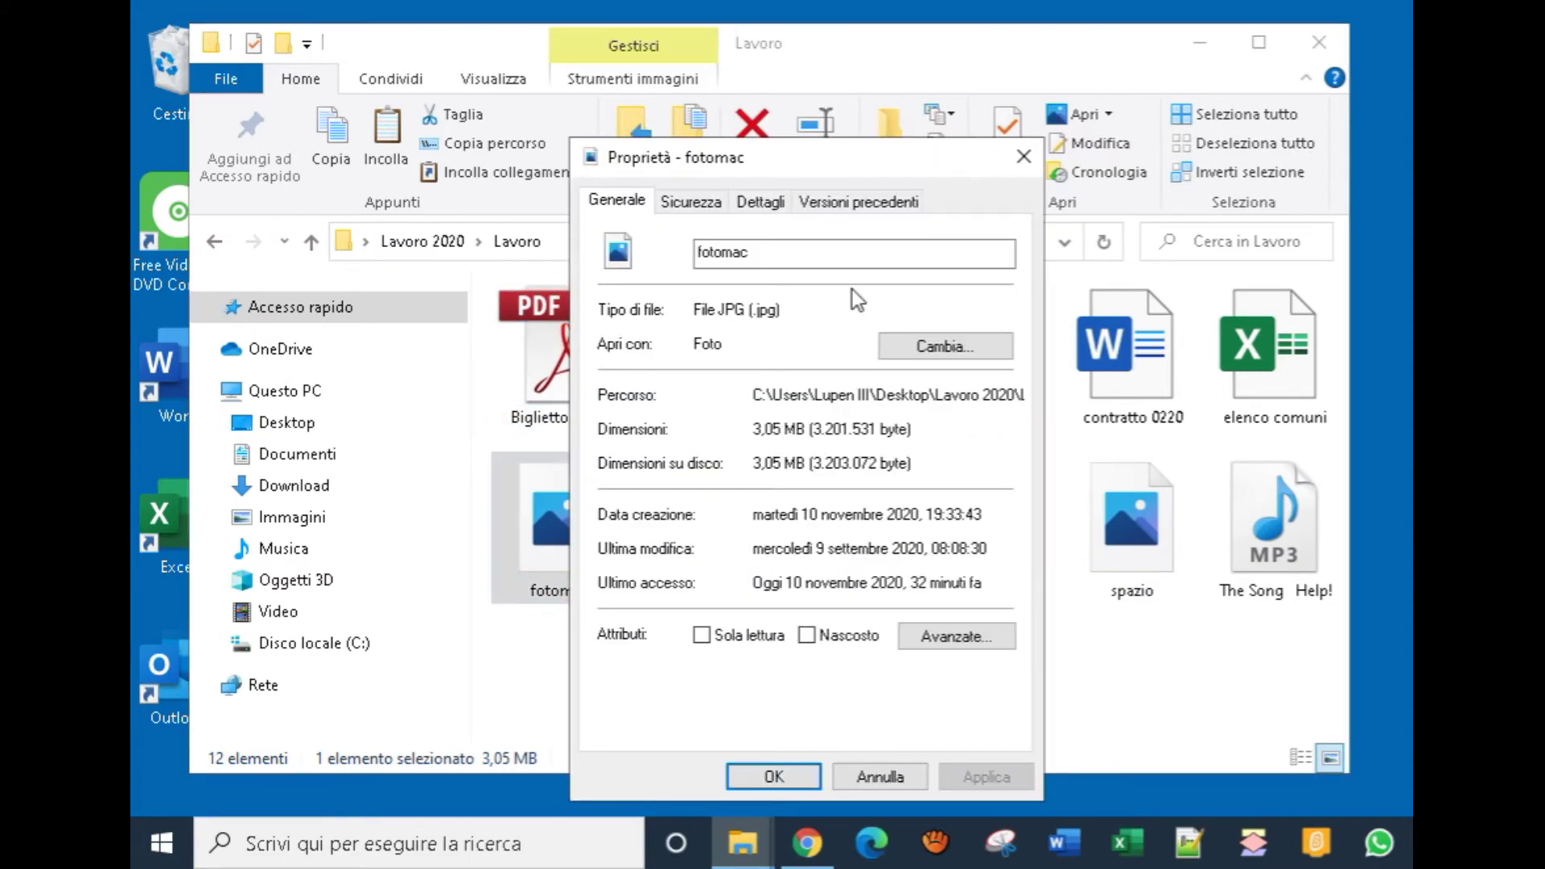
{"action": "left_click_drag", "start_coordinate": [852, 165], "coordinate": [859, 141]}
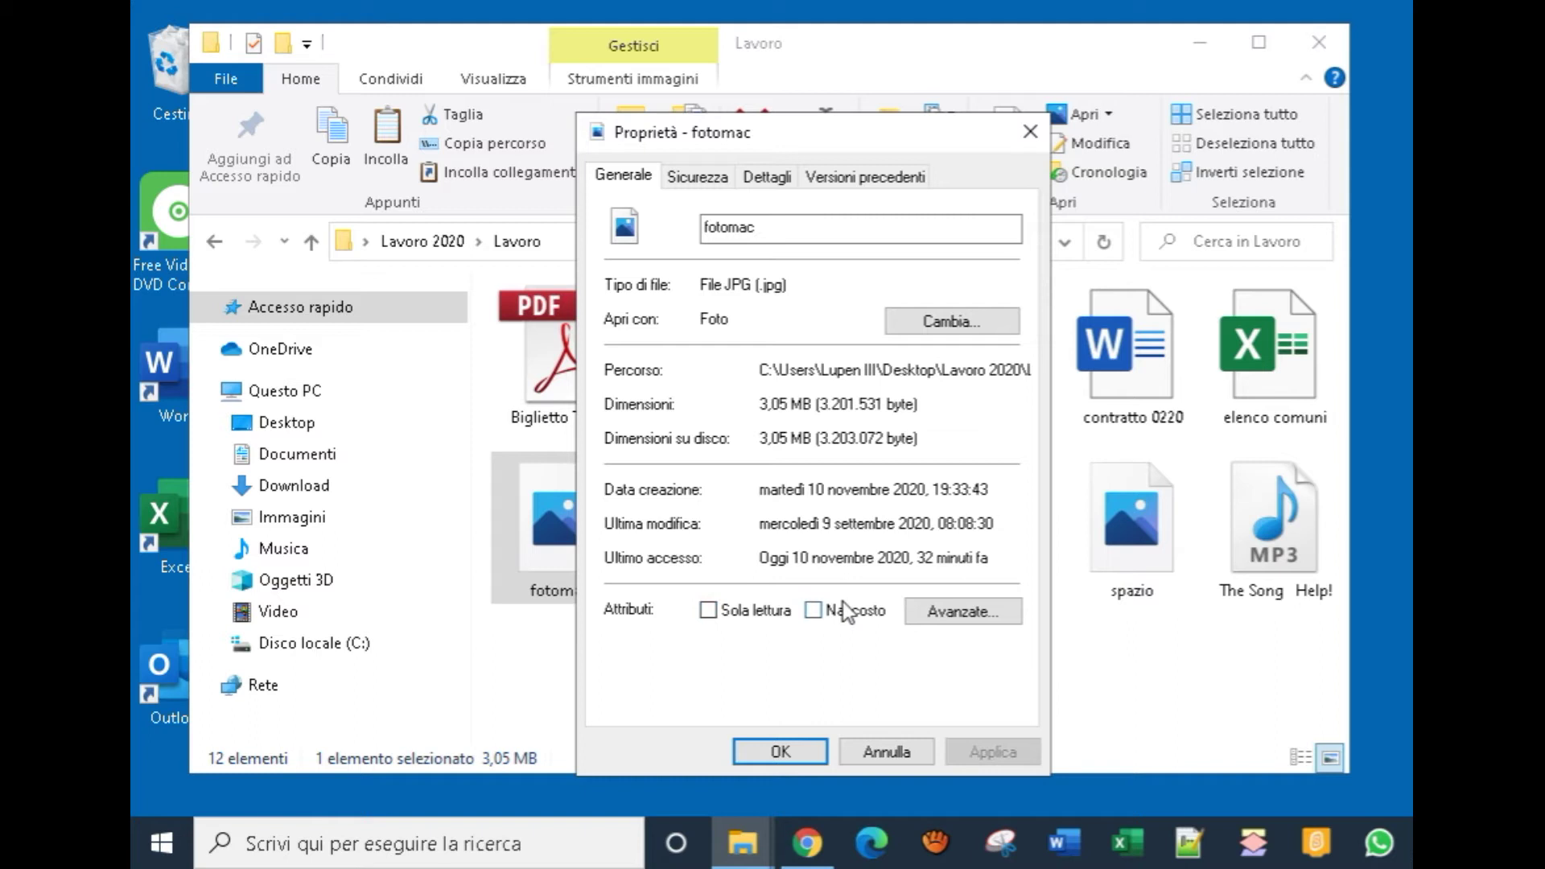
{"action": "left_click_drag", "start_coordinate": [868, 127], "coordinate": [969, 122]}
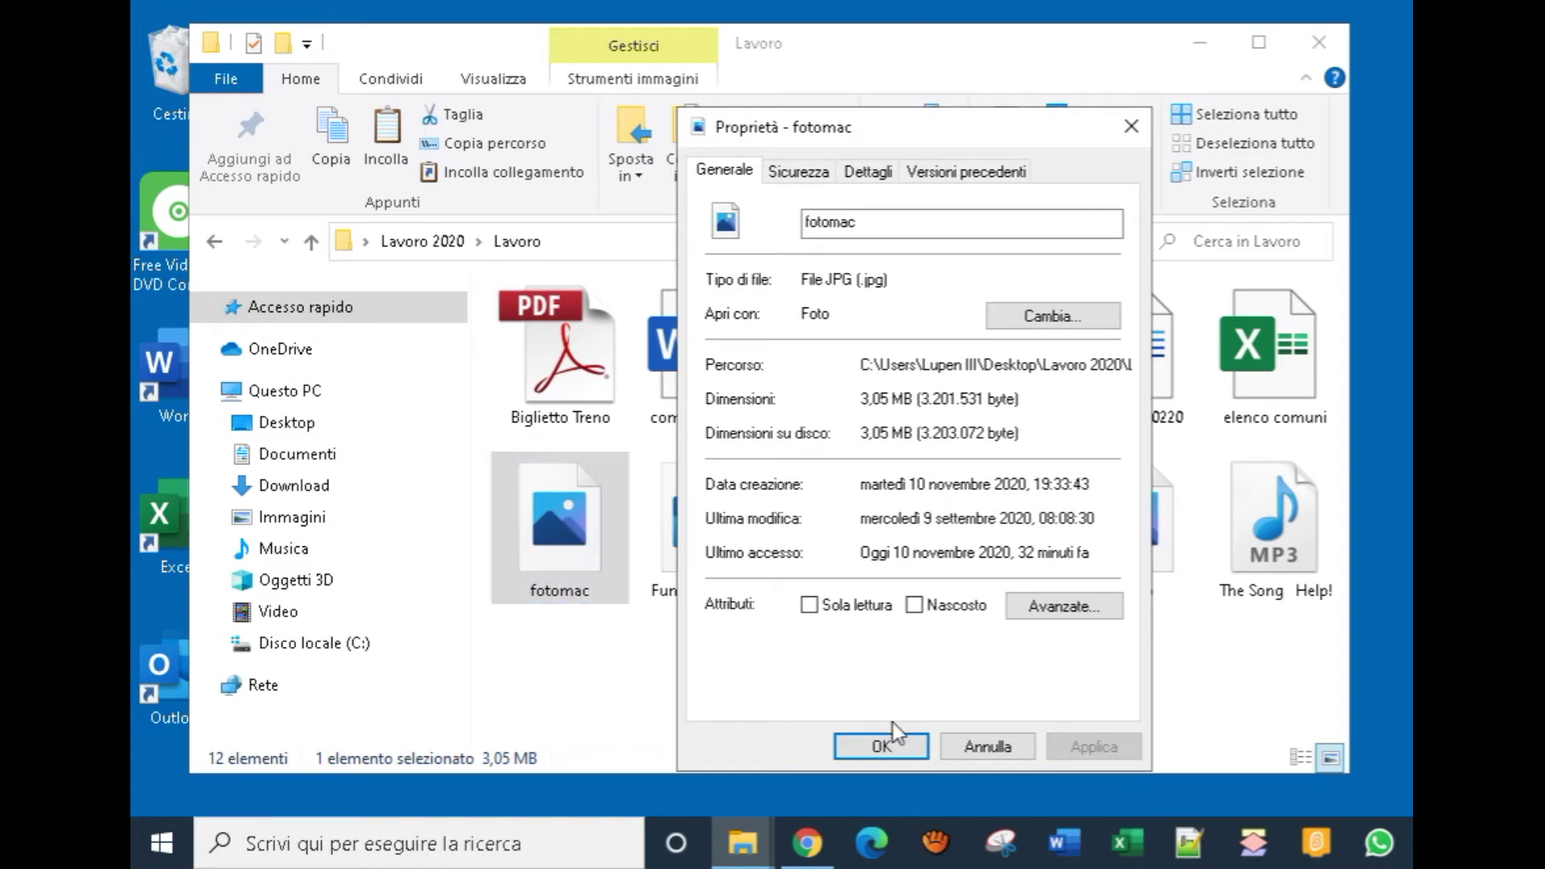
Apply the Nascosto attribute to the fotomac file and close its properties
{"action": "left_click", "coordinate": [912, 606]}
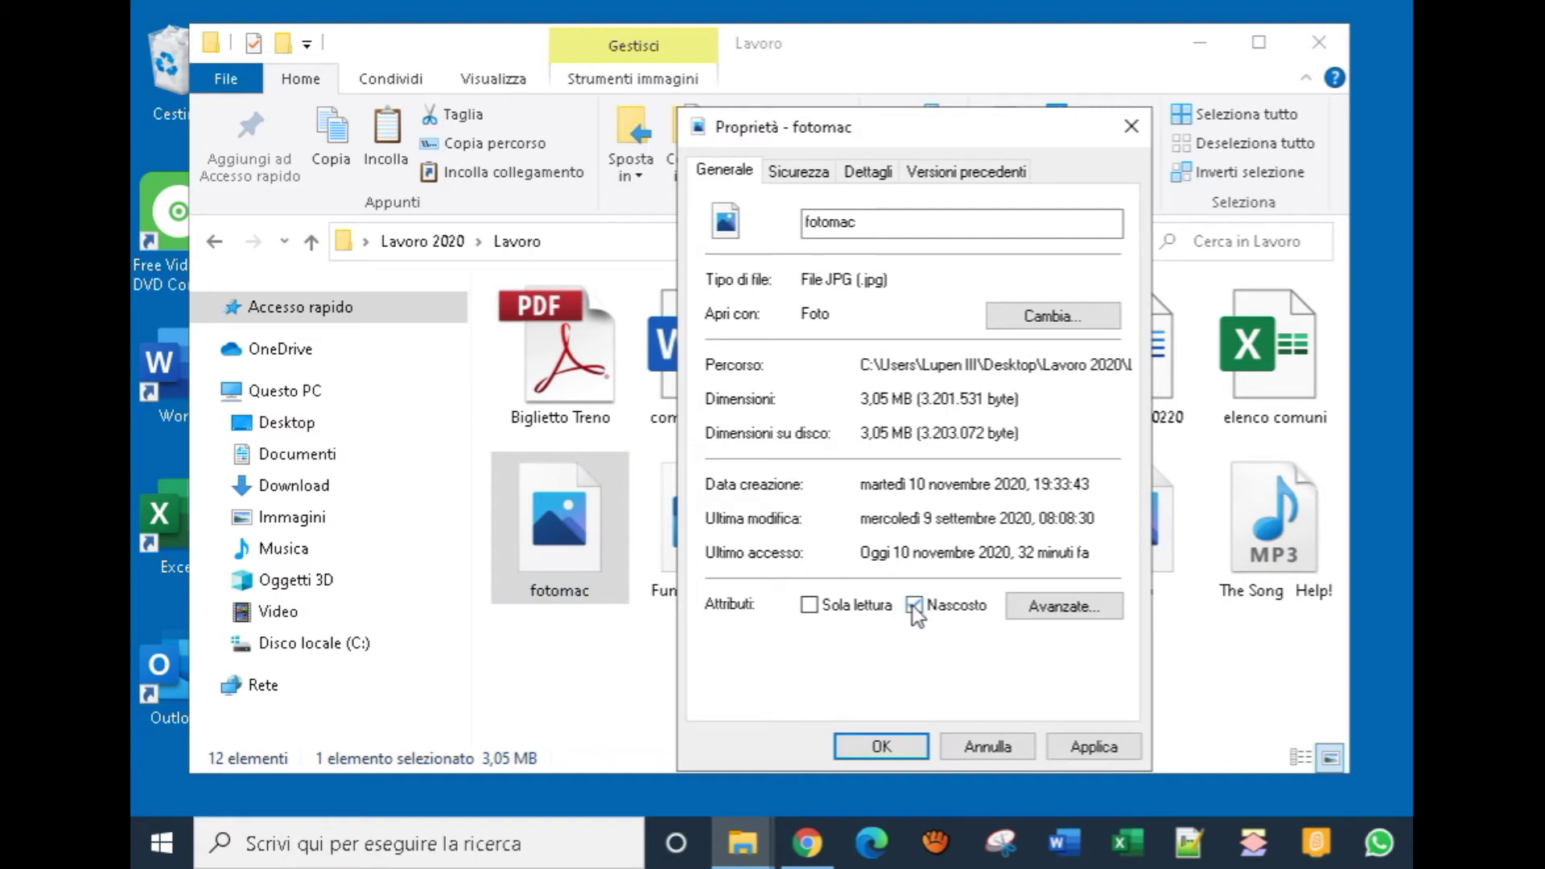
{"action": "left_click", "coordinate": [1081, 744]}
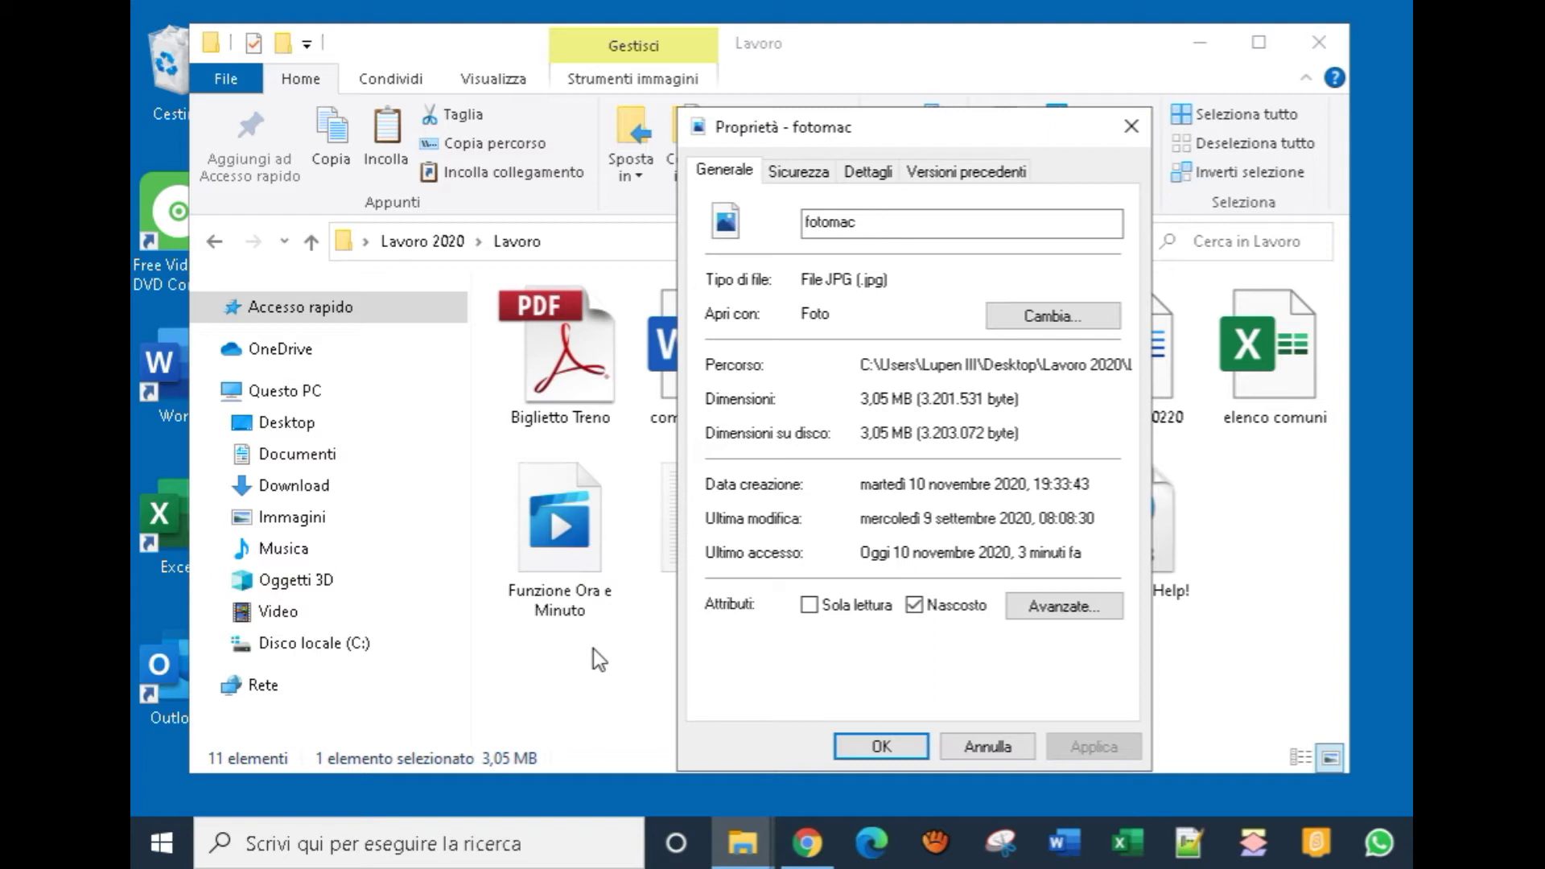
{"action": "left_click", "coordinate": [877, 746]}
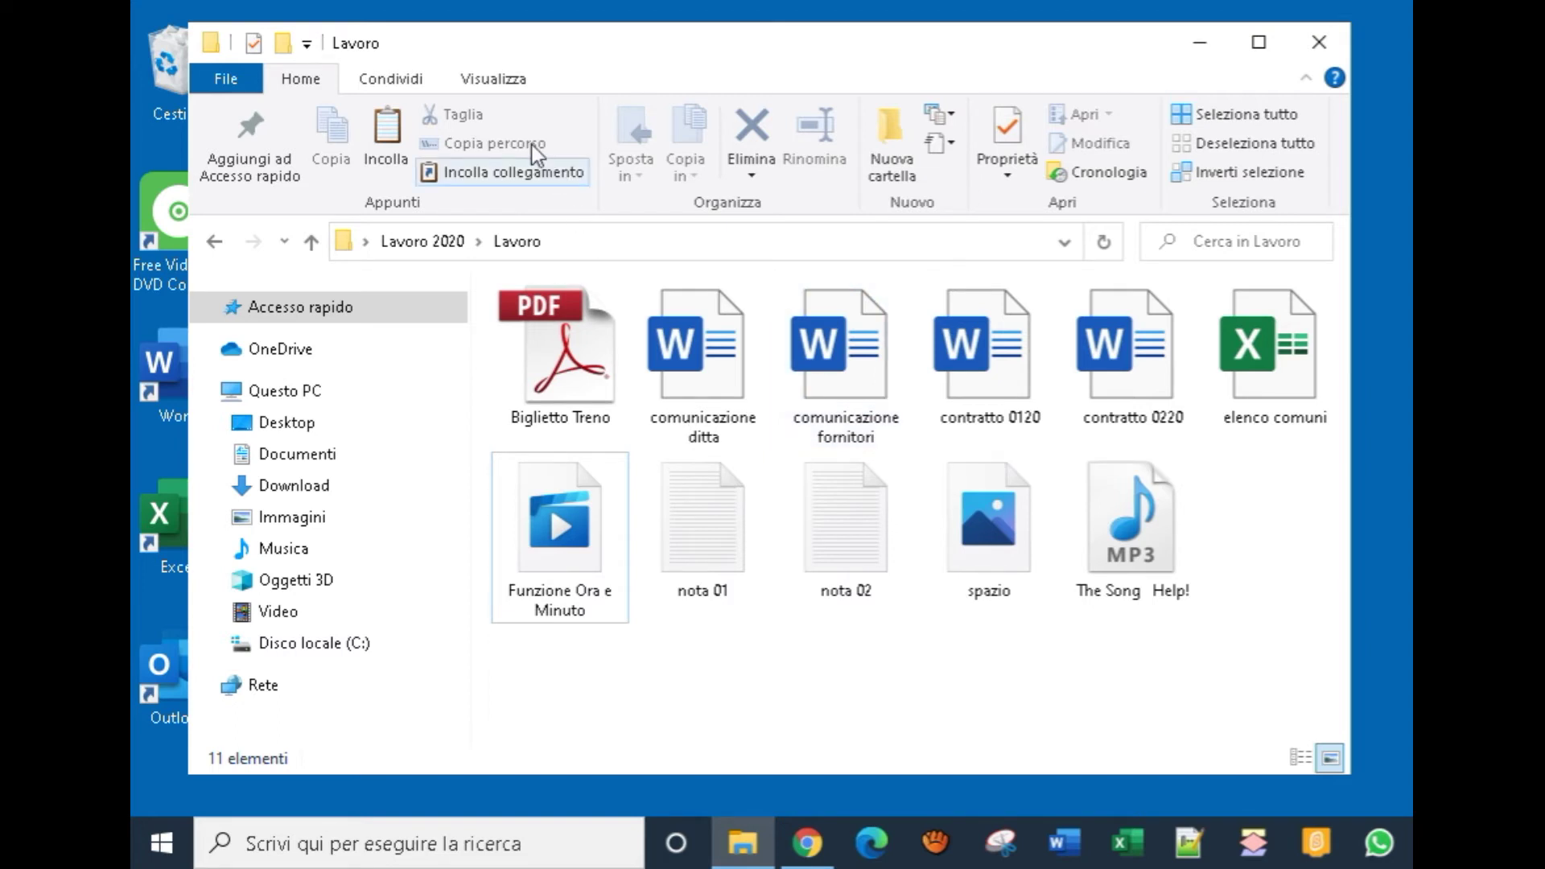
Set the folder options to "Visualizza cartelle, file e unità nascosti" so hidden files are displayed in the Lavoro folder
{"action": "left_click", "coordinate": [494, 80]}
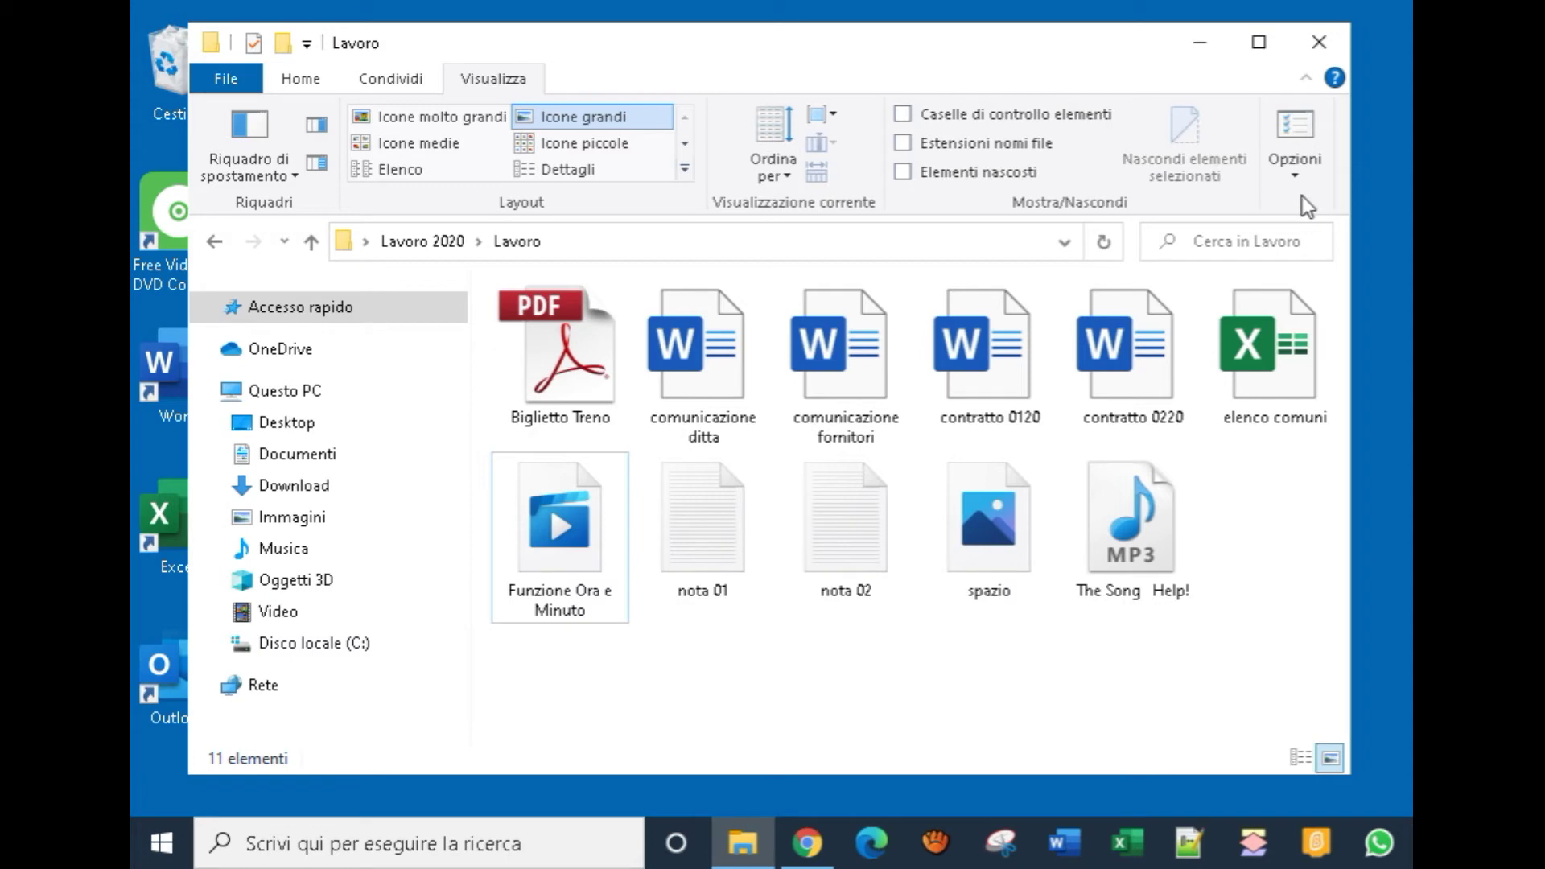
{"action": "left_click", "coordinate": [1299, 175]}
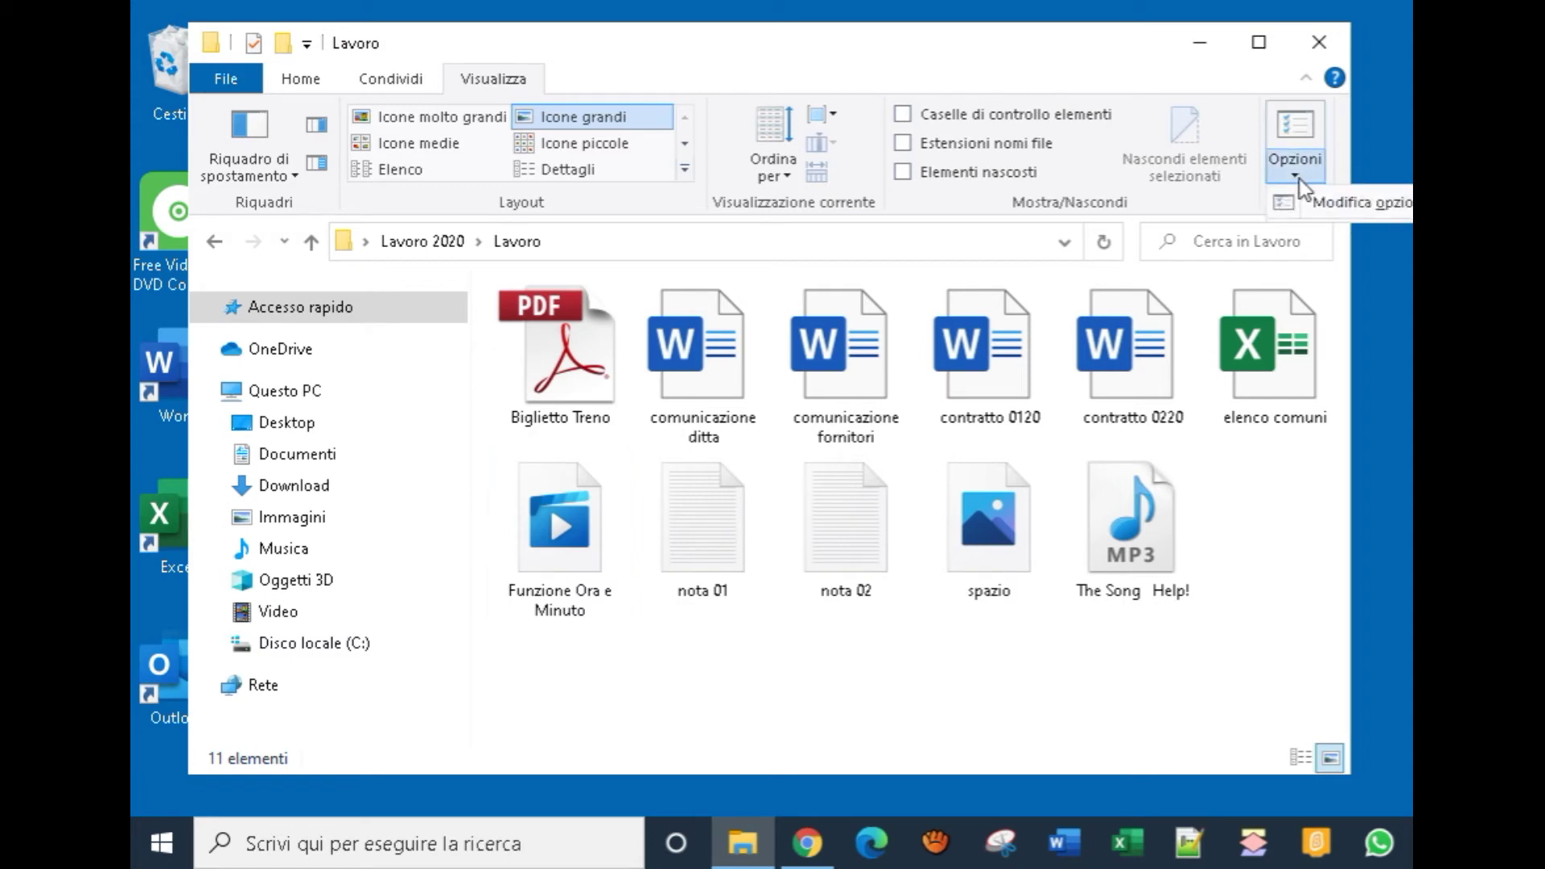
{"action": "left_click", "coordinate": [1354, 211]}
{"action": "left_click_drag", "start_coordinate": [345, 197], "coordinate": [668, 118]}
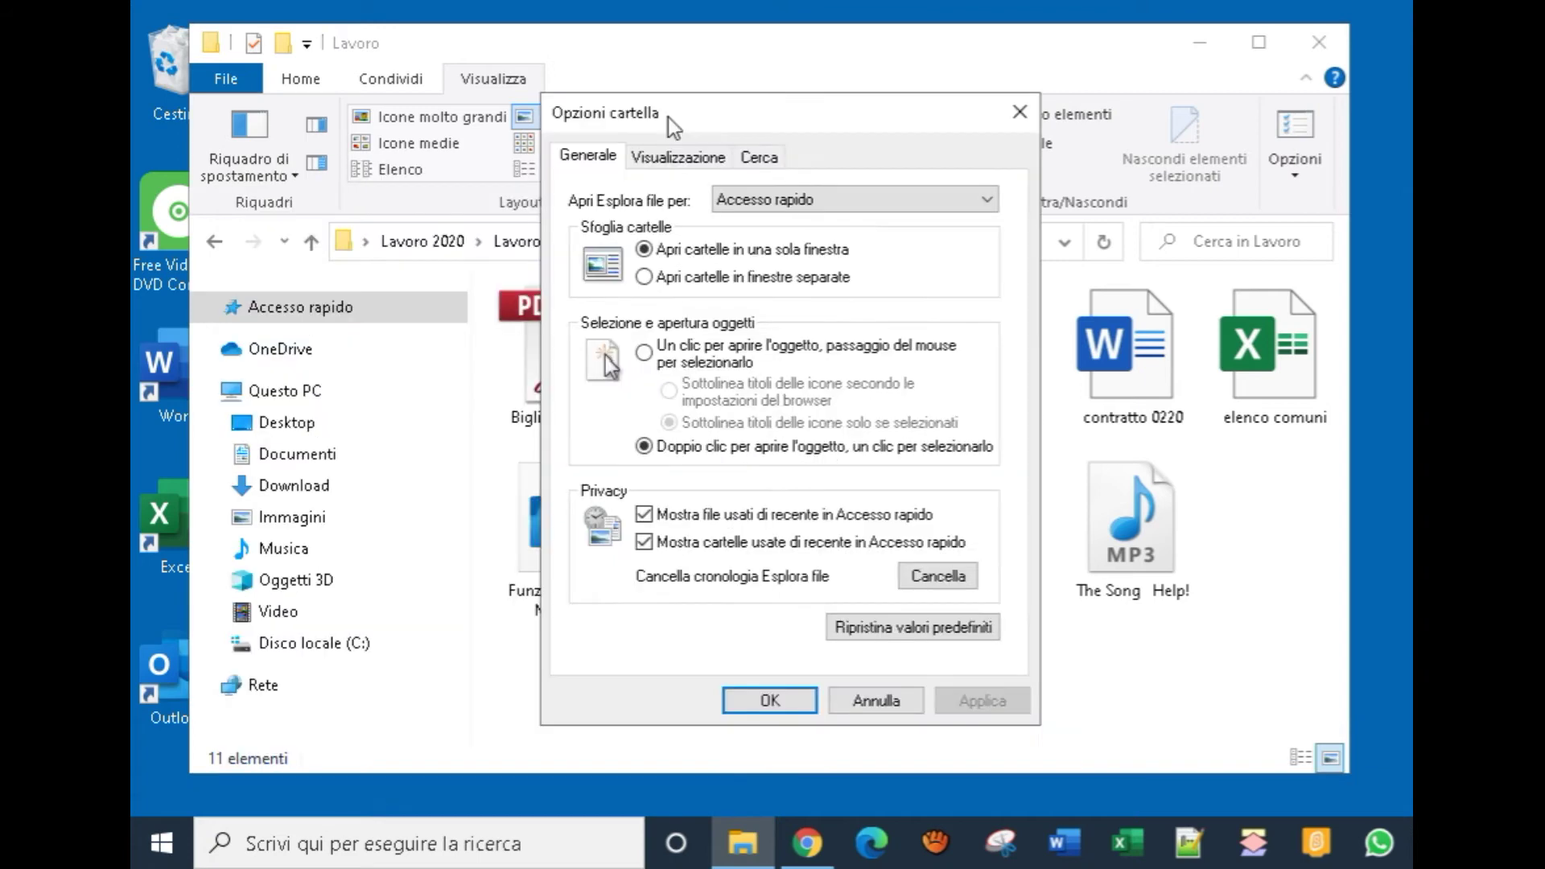
{"action": "left_click", "coordinate": [674, 161]}
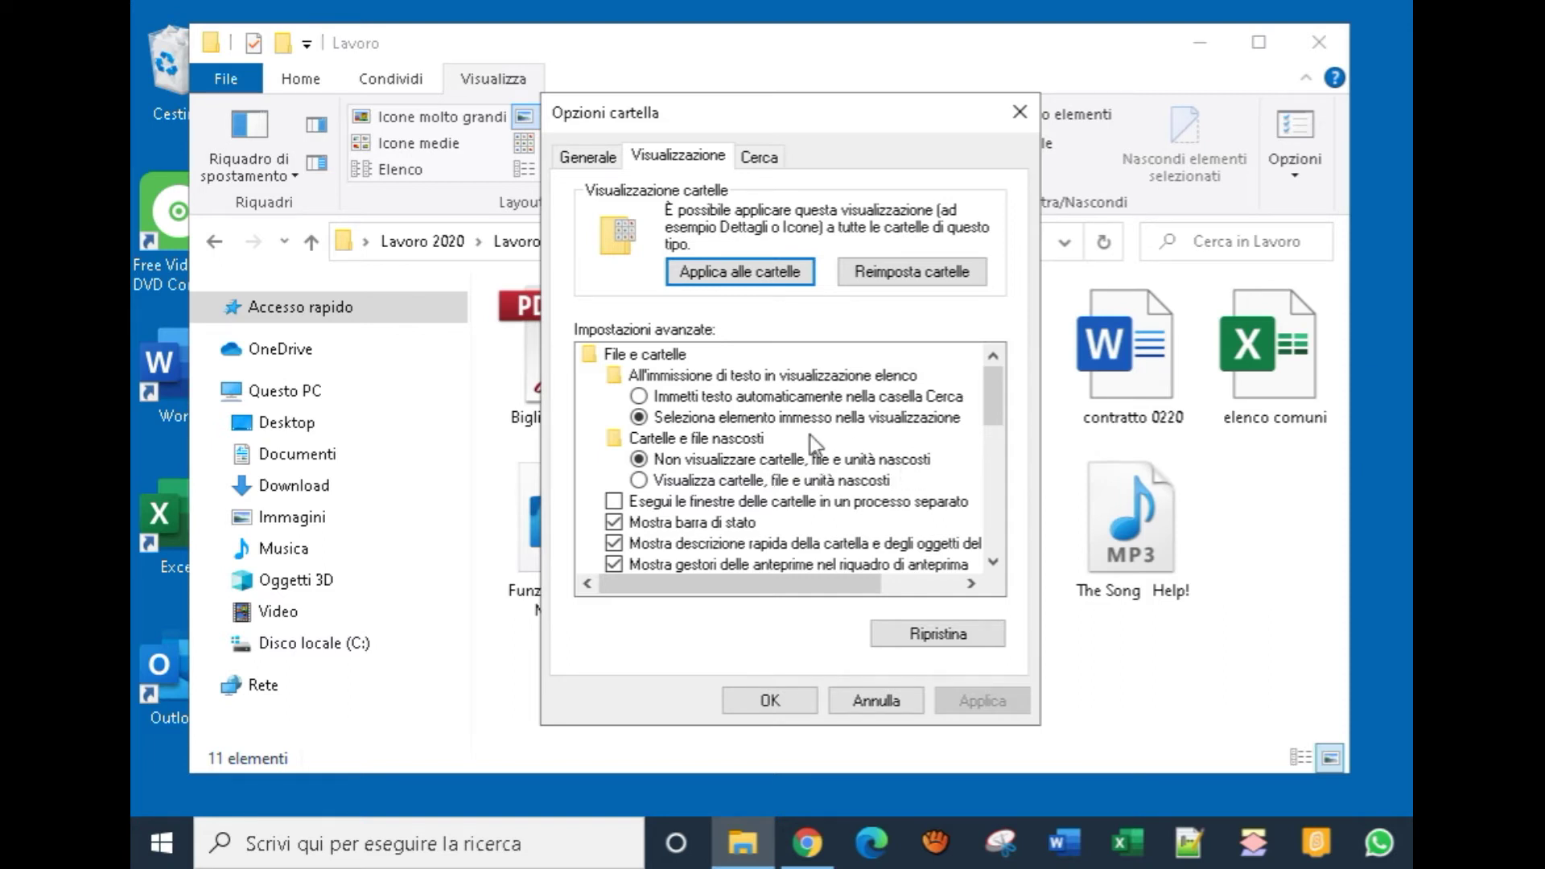
{"action": "left_click", "coordinate": [639, 481]}
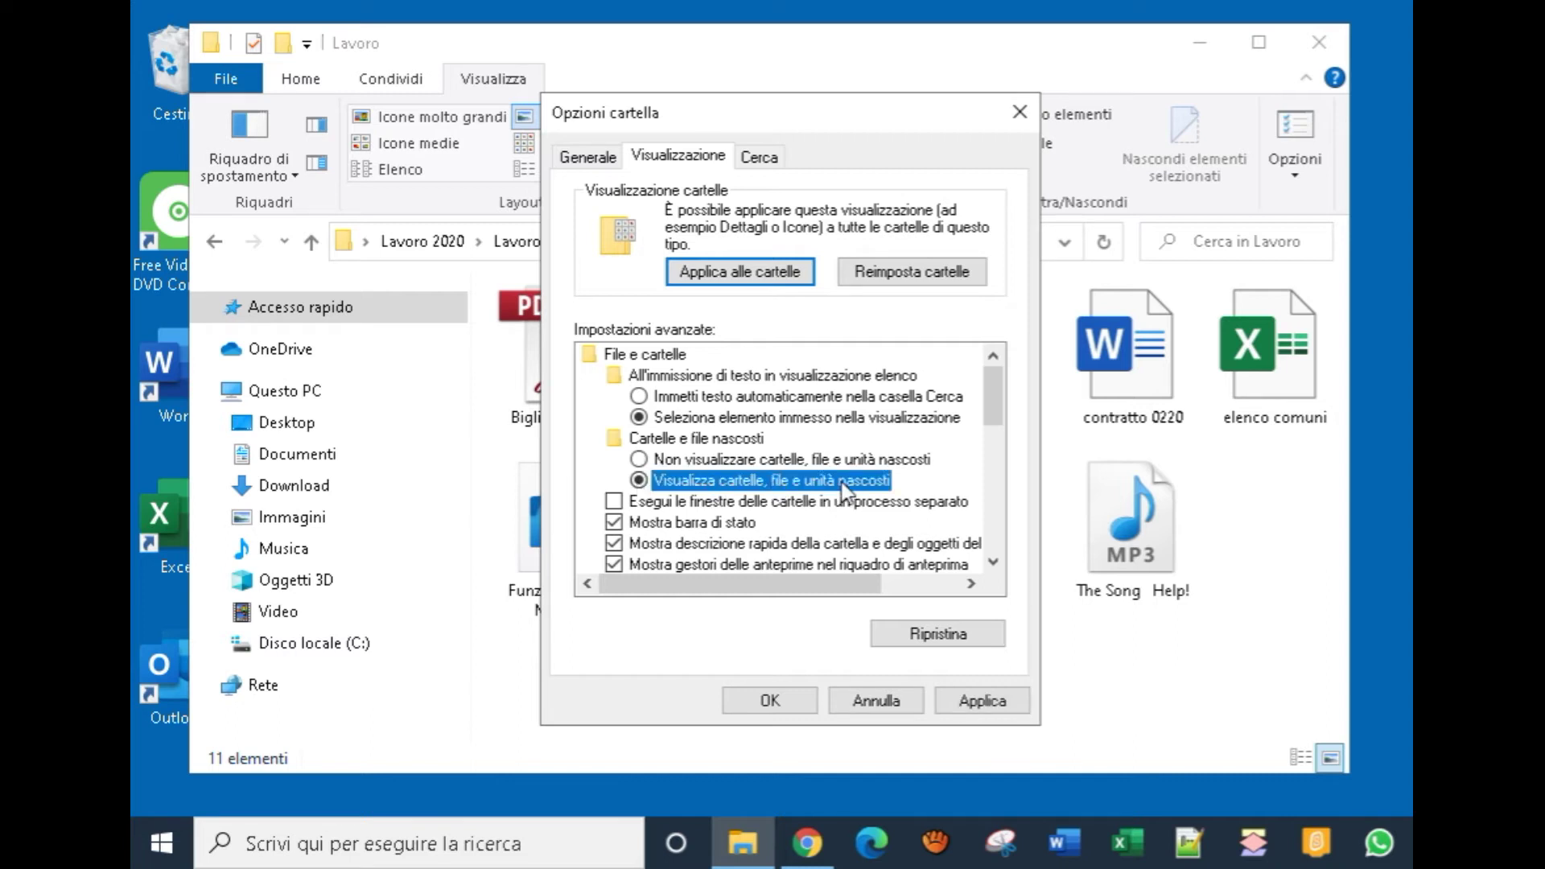
{"action": "left_click", "coordinate": [774, 699]}
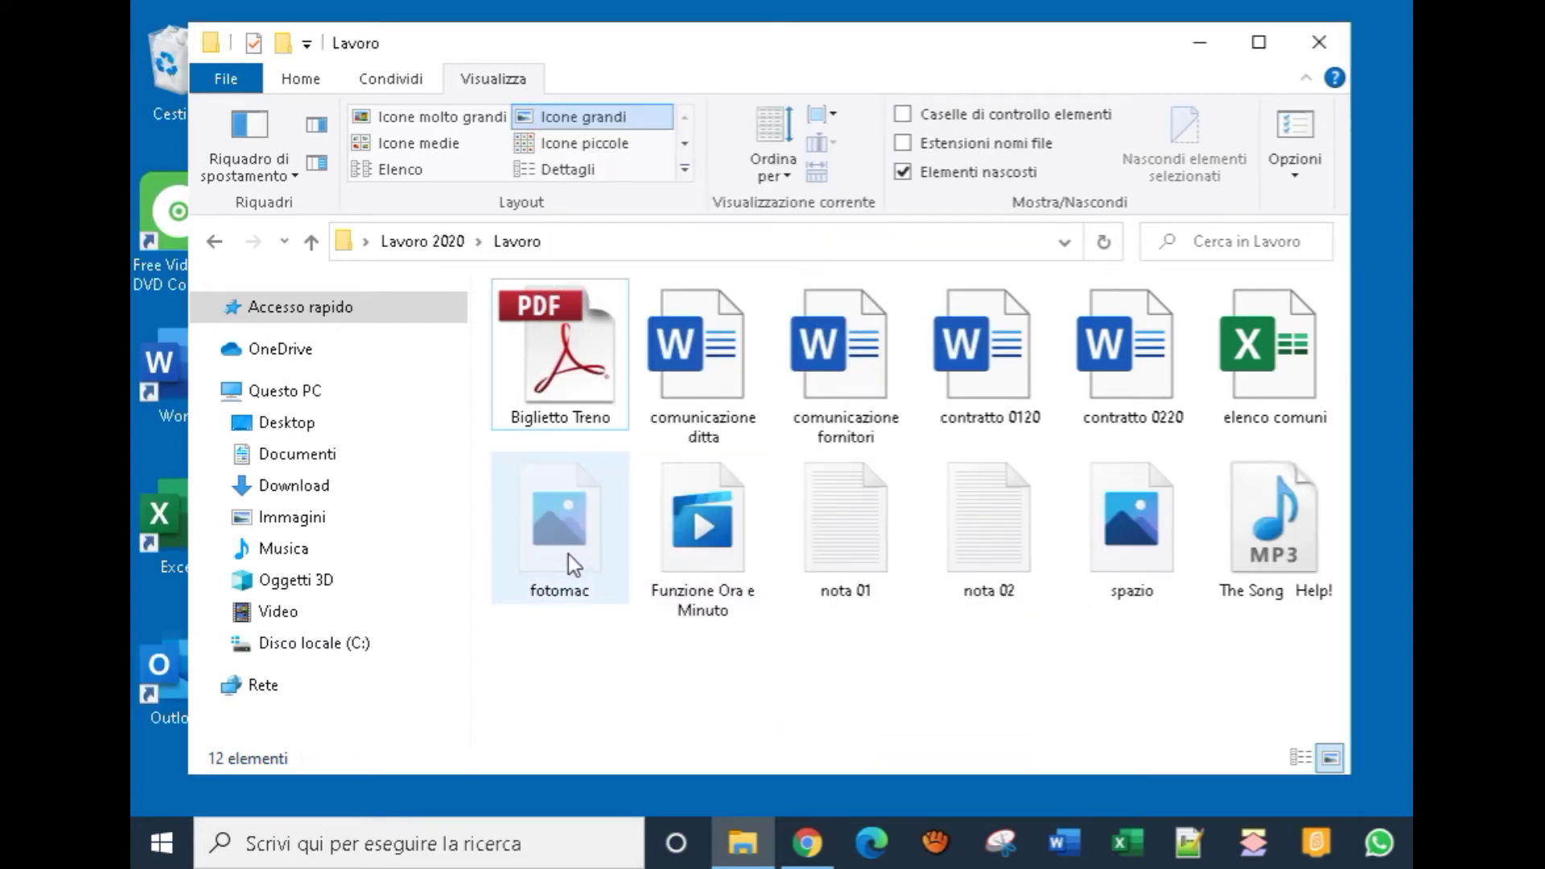
{"action": "mouse_move", "coordinate": [553, 553]}
{"action": "mouse_move", "coordinate": [580, 527]}
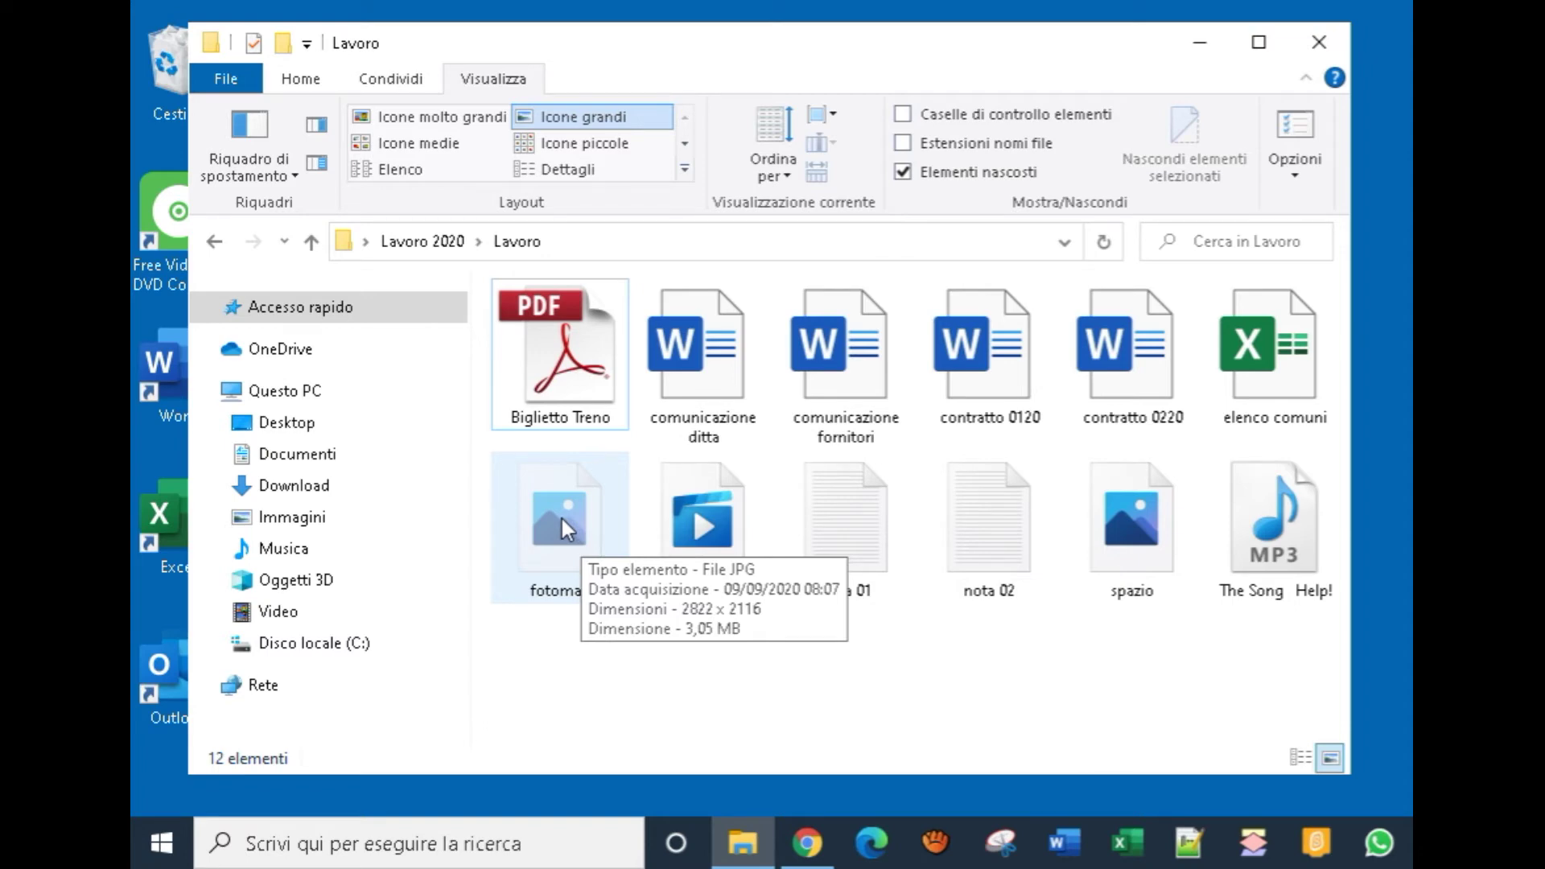
Remove the Nascosto attribute from the fotomac image in its properties and deselect the file
{"action": "right_click", "coordinate": [562, 519]}
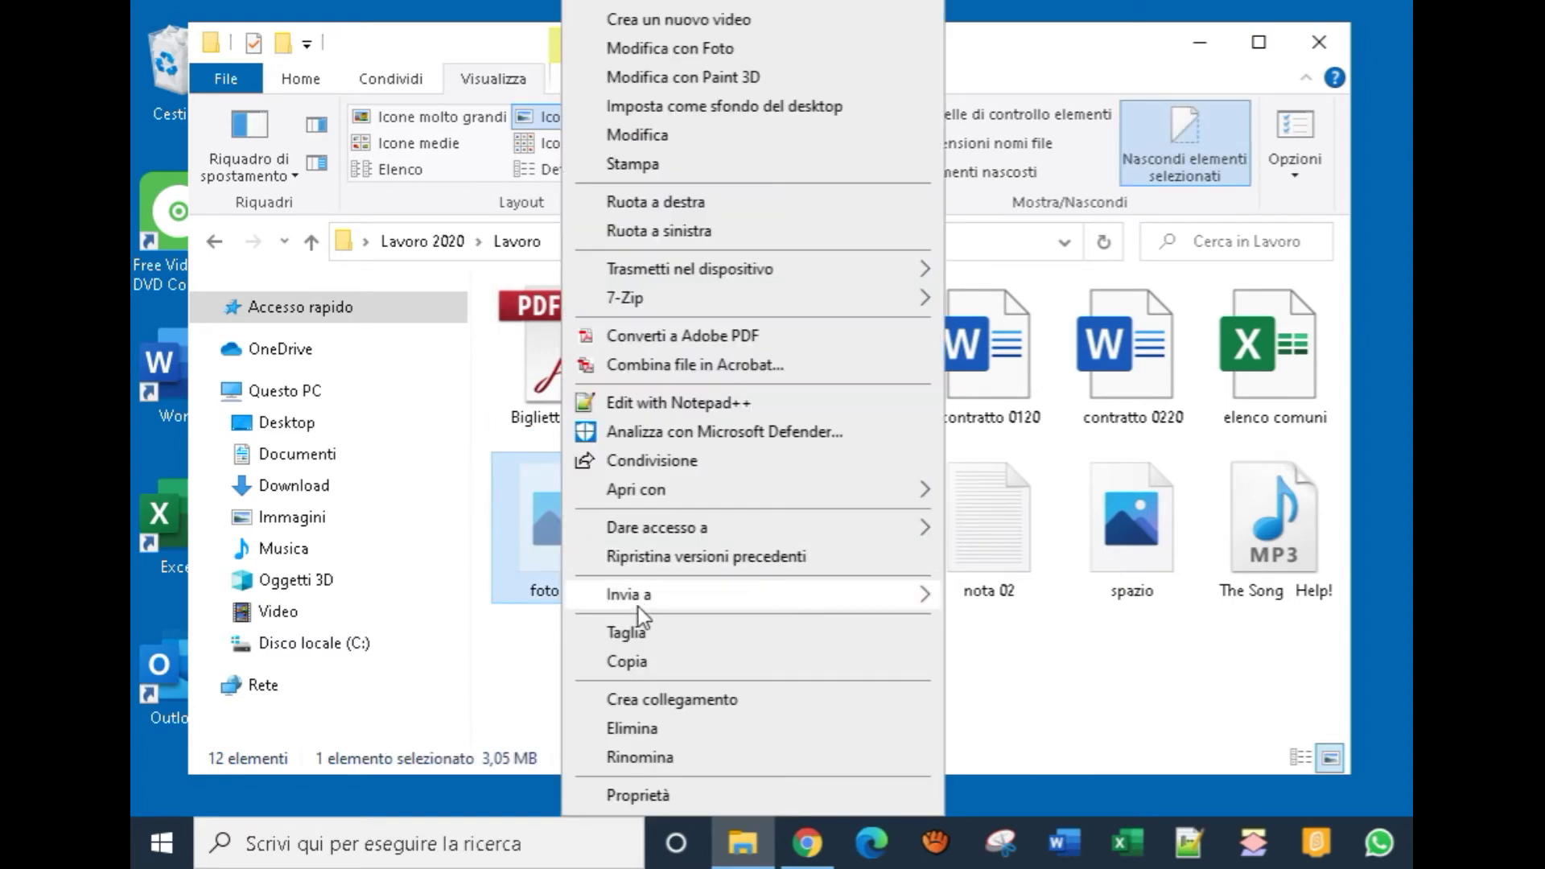
{"action": "left_click", "coordinate": [634, 793]}
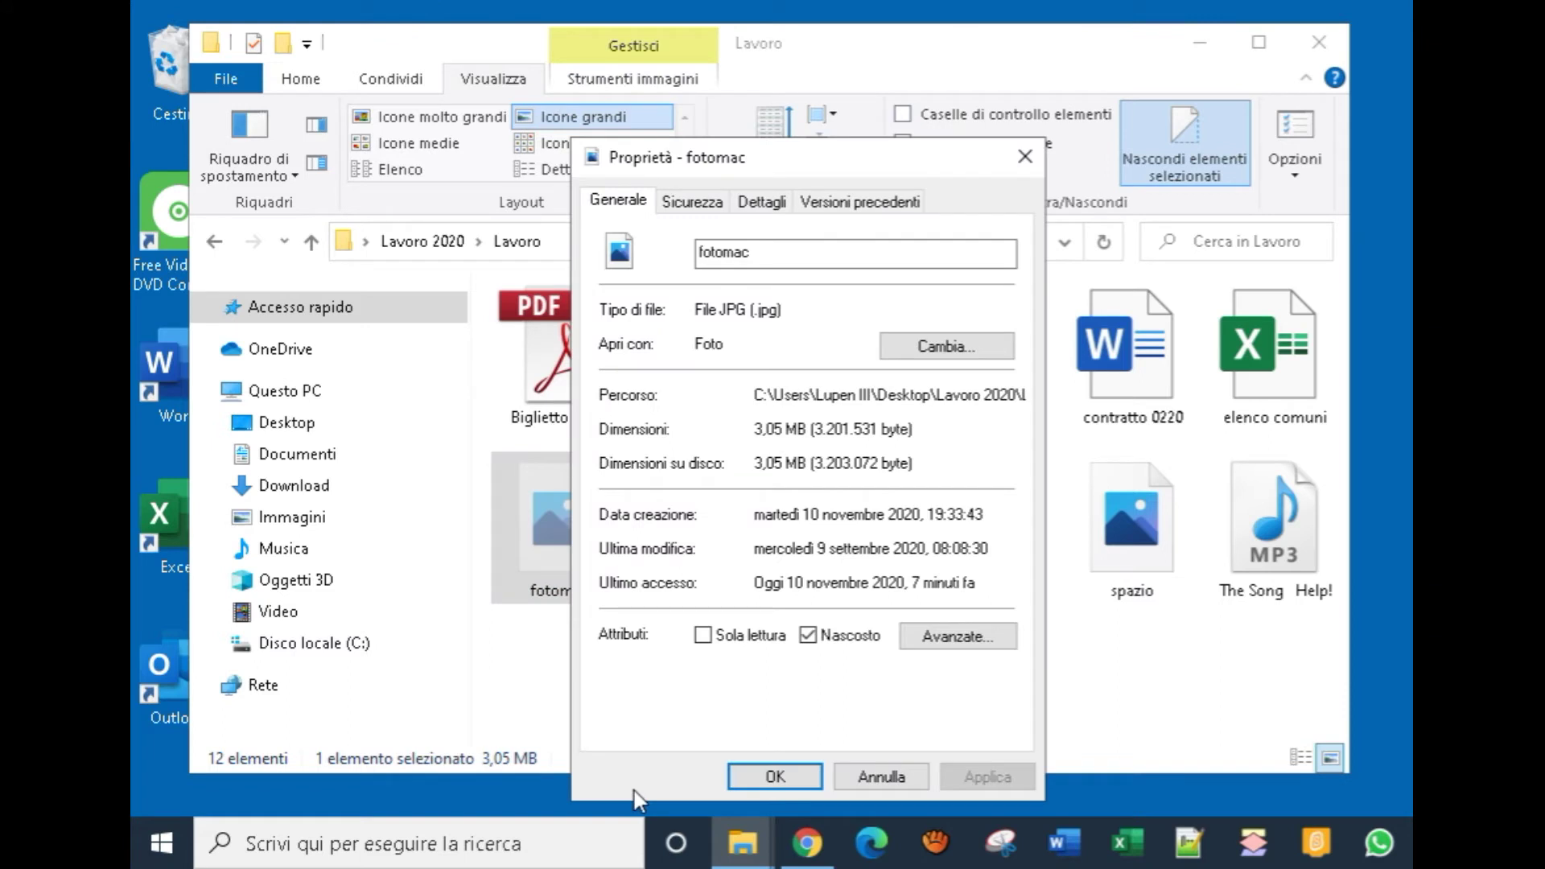
{"action": "left_click", "coordinate": [809, 637]}
{"action": "left_click", "coordinate": [775, 772]}
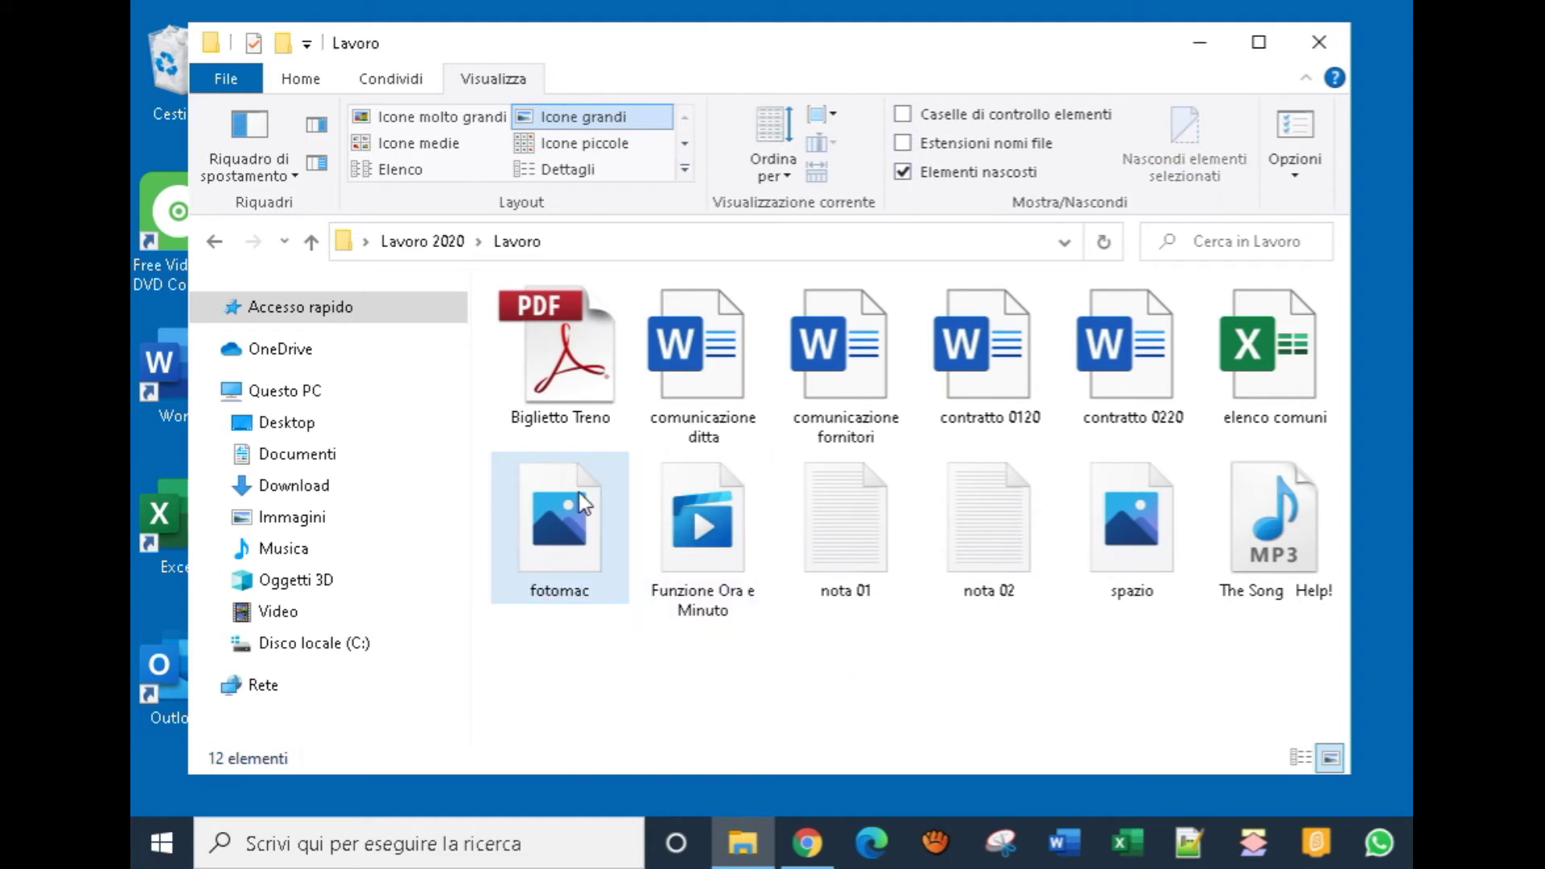
{"action": "left_click", "coordinate": [945, 657]}
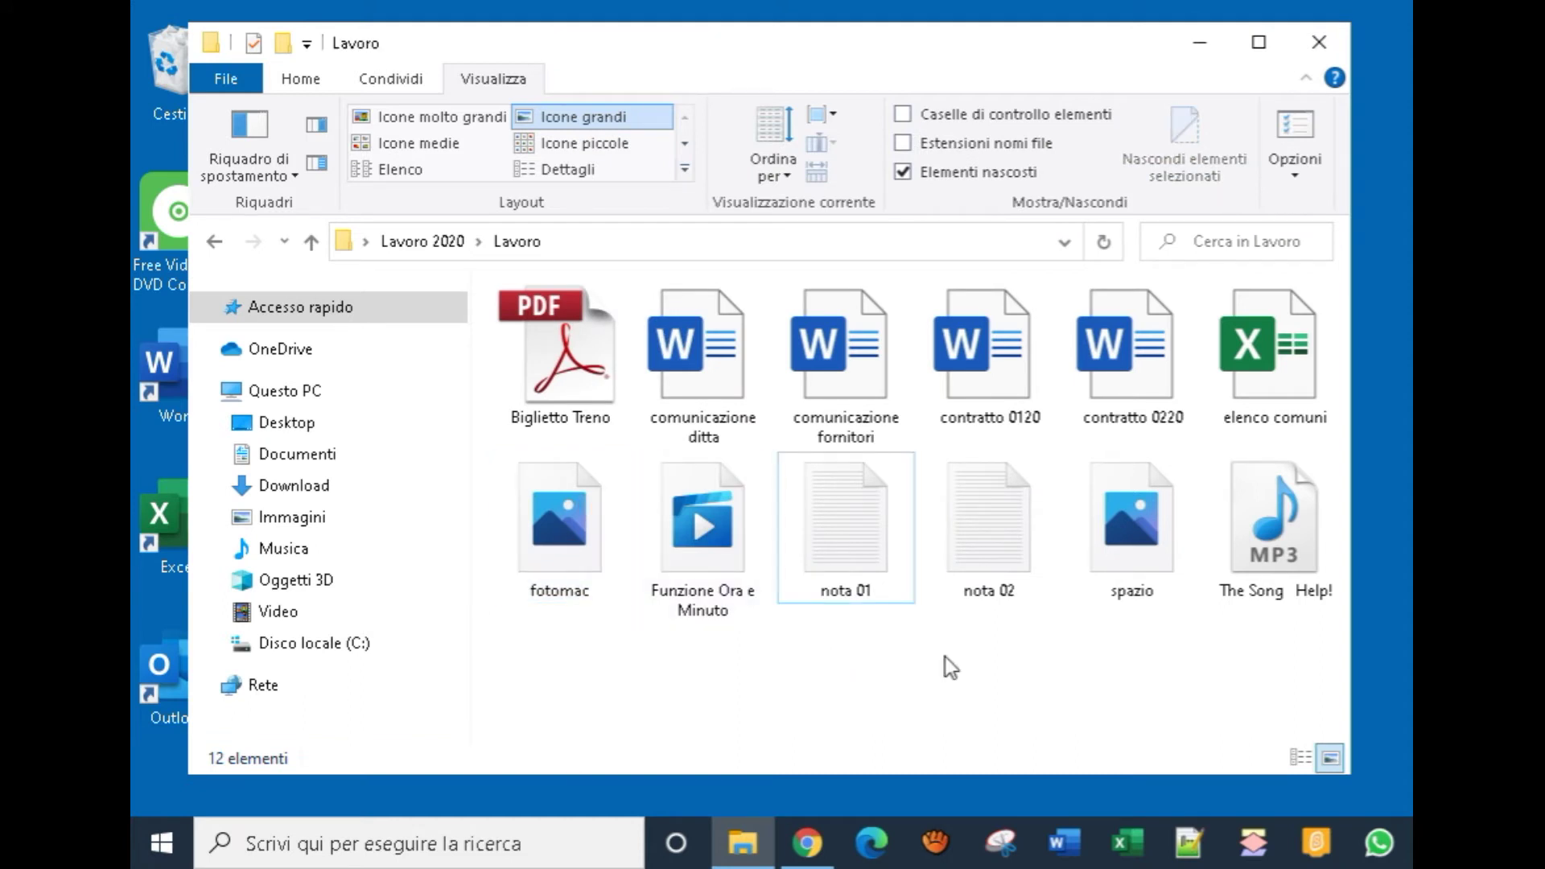
Apply the Sola lettura attribute to the nota 01 text file in its properties and deselect the file
{"action": "right_click", "coordinate": [839, 521]}
{"action": "left_click", "coordinate": [903, 486]}
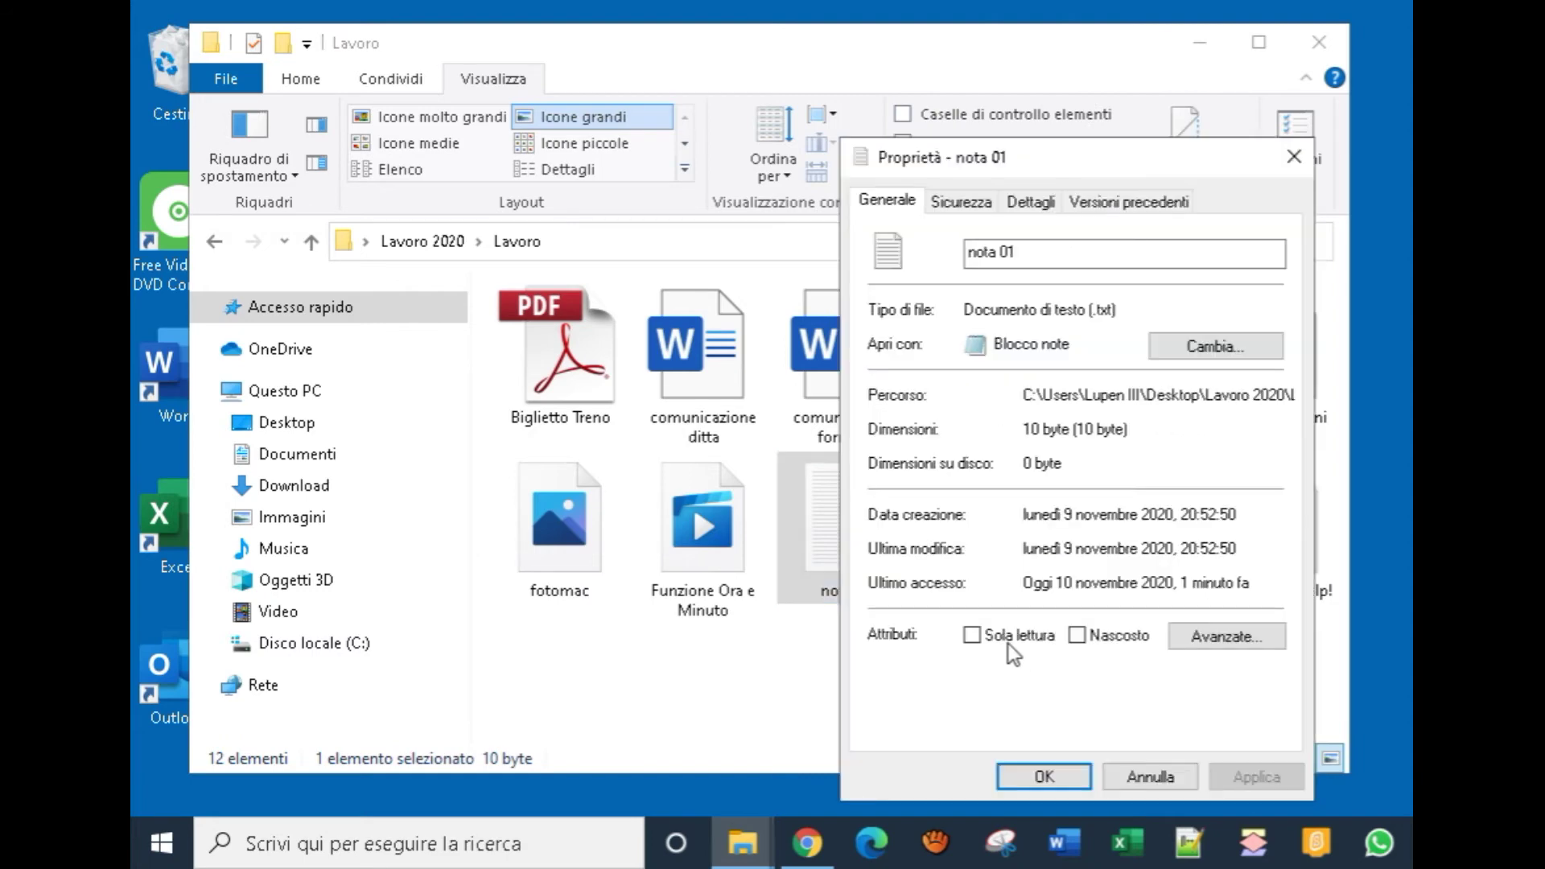
{"action": "left_click", "coordinate": [973, 636]}
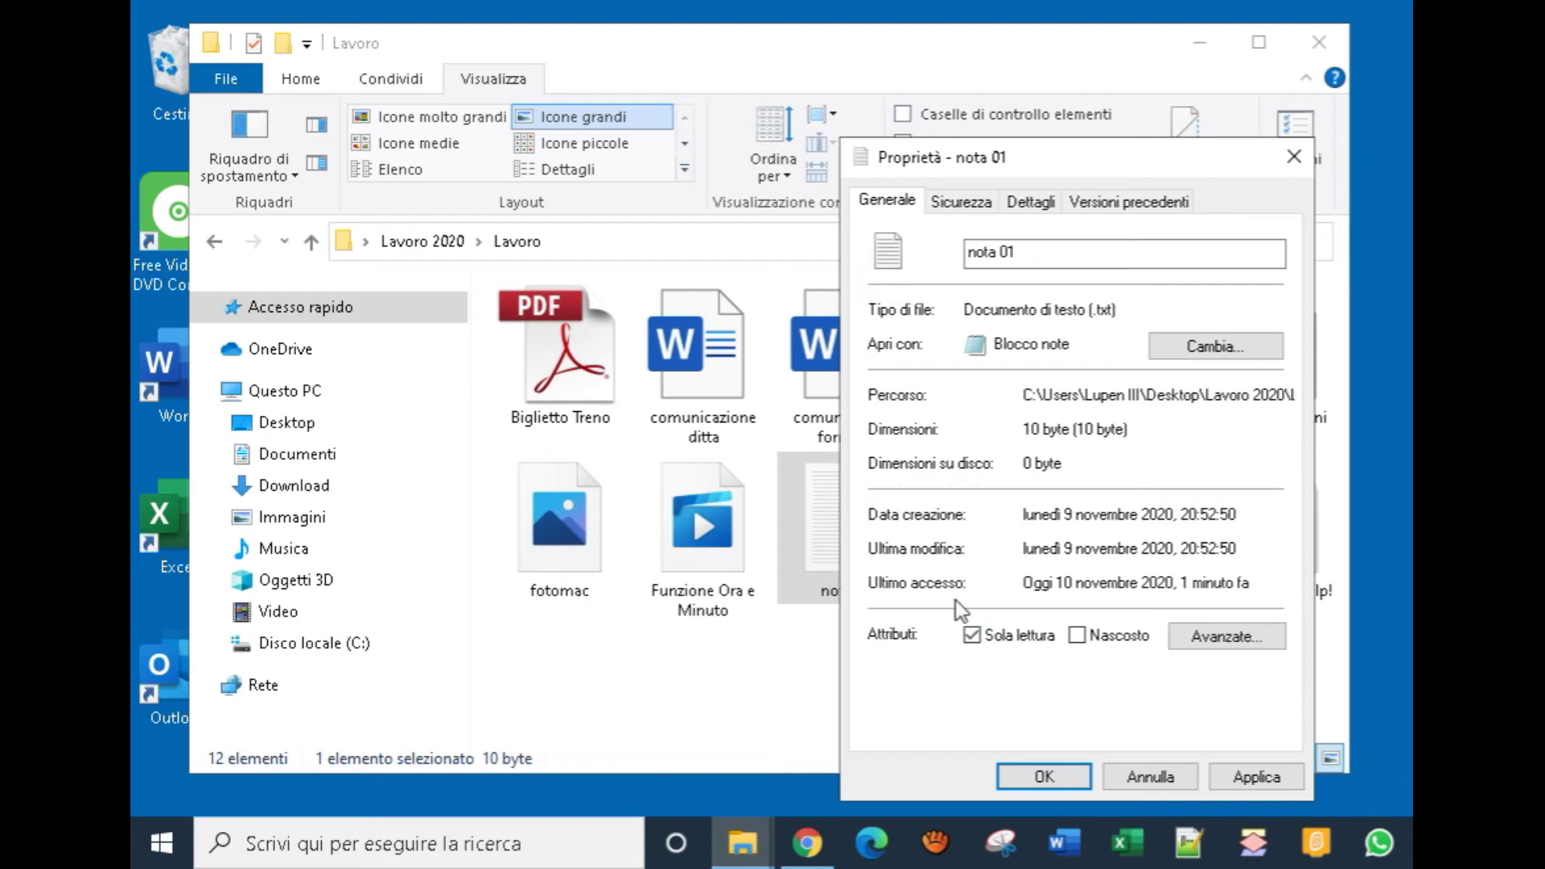
{"action": "left_click", "coordinate": [1044, 777]}
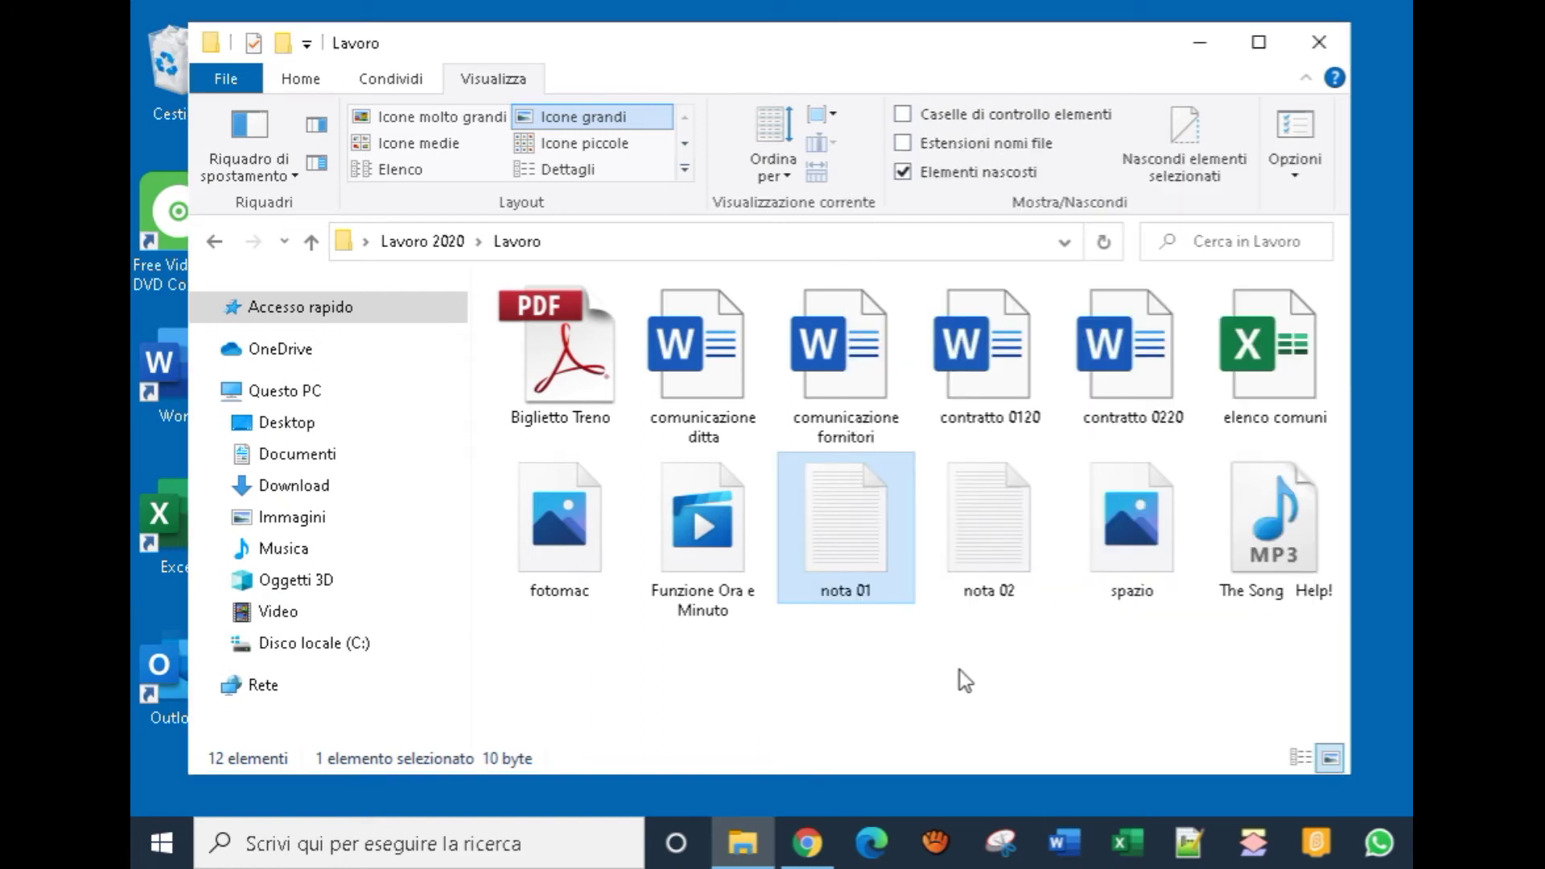
{"action": "left_click", "coordinate": [959, 670]}
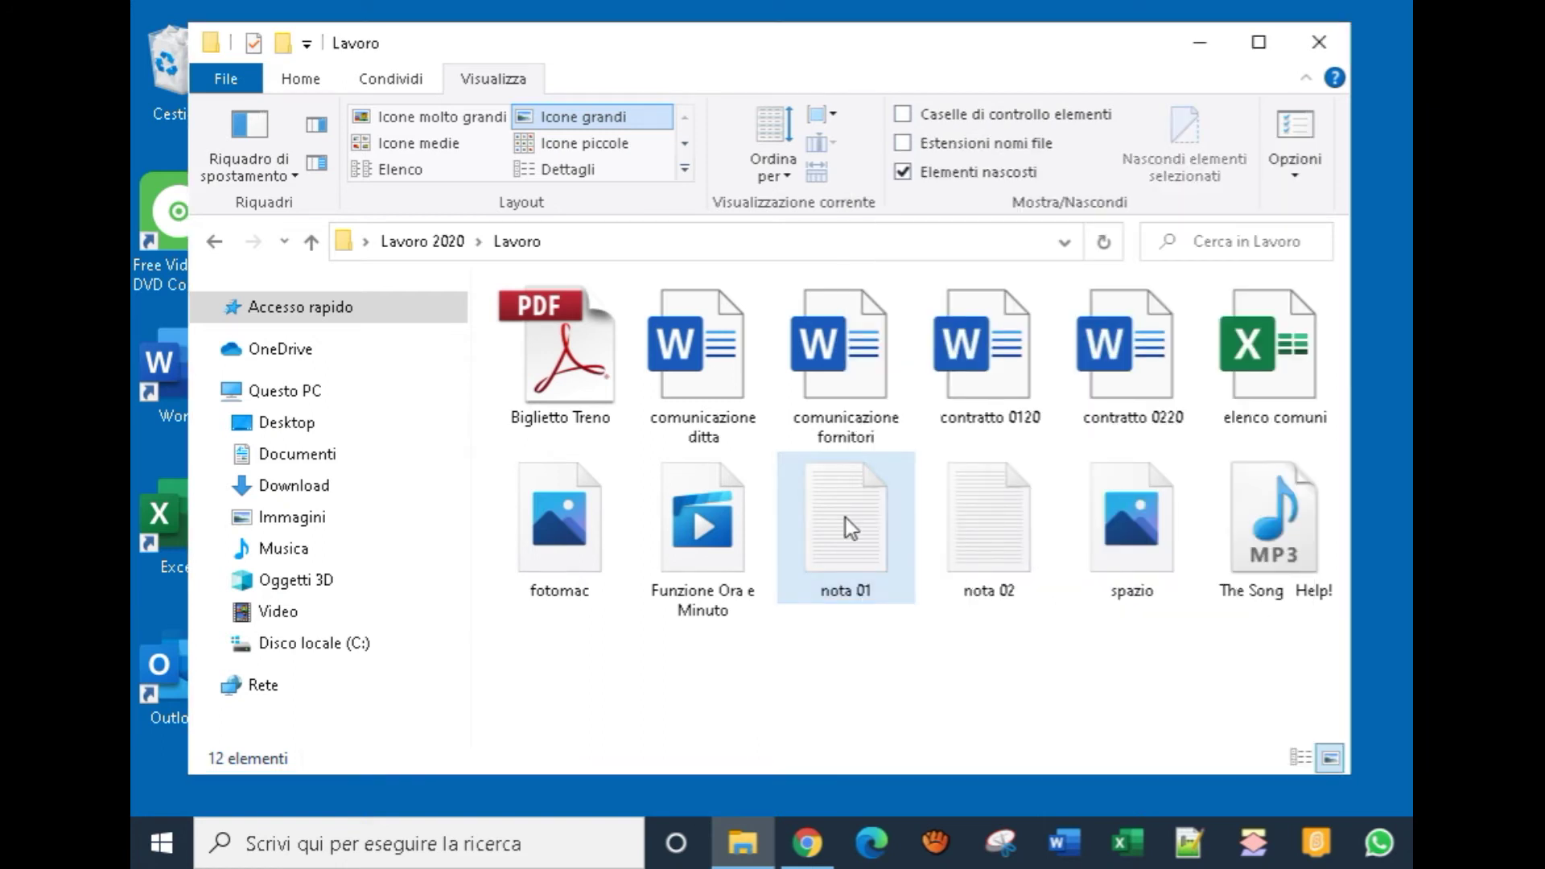
Open nota 01 in Blocco note and add the date 10/11/2020 on a new line below Promemoria
{"action": "double_click", "coordinate": [845, 518]}
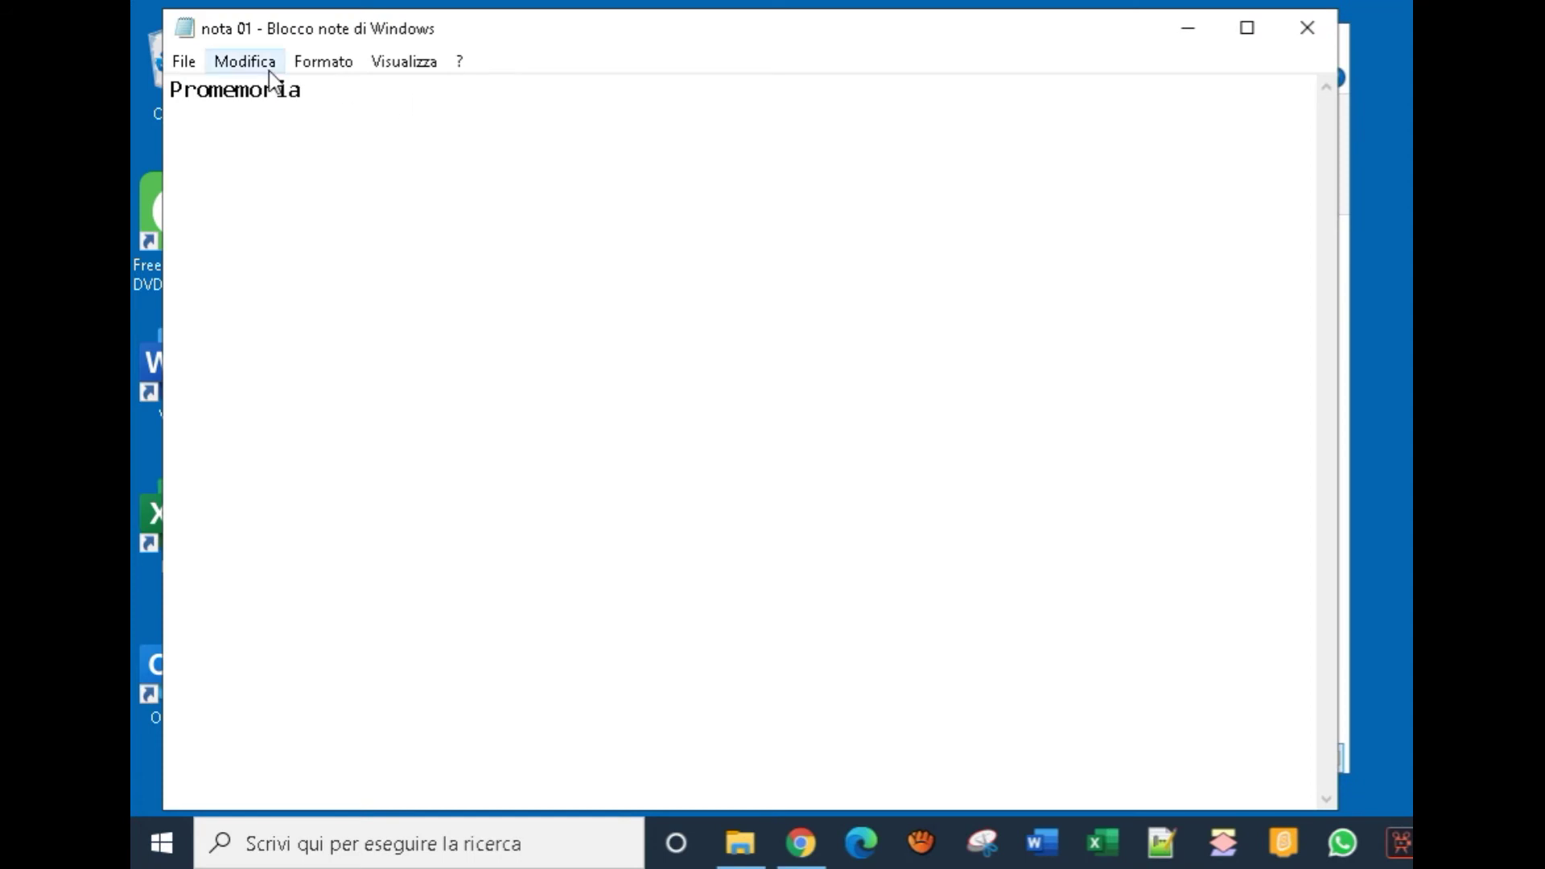
{"action": "left_click", "coordinate": [308, 84]}
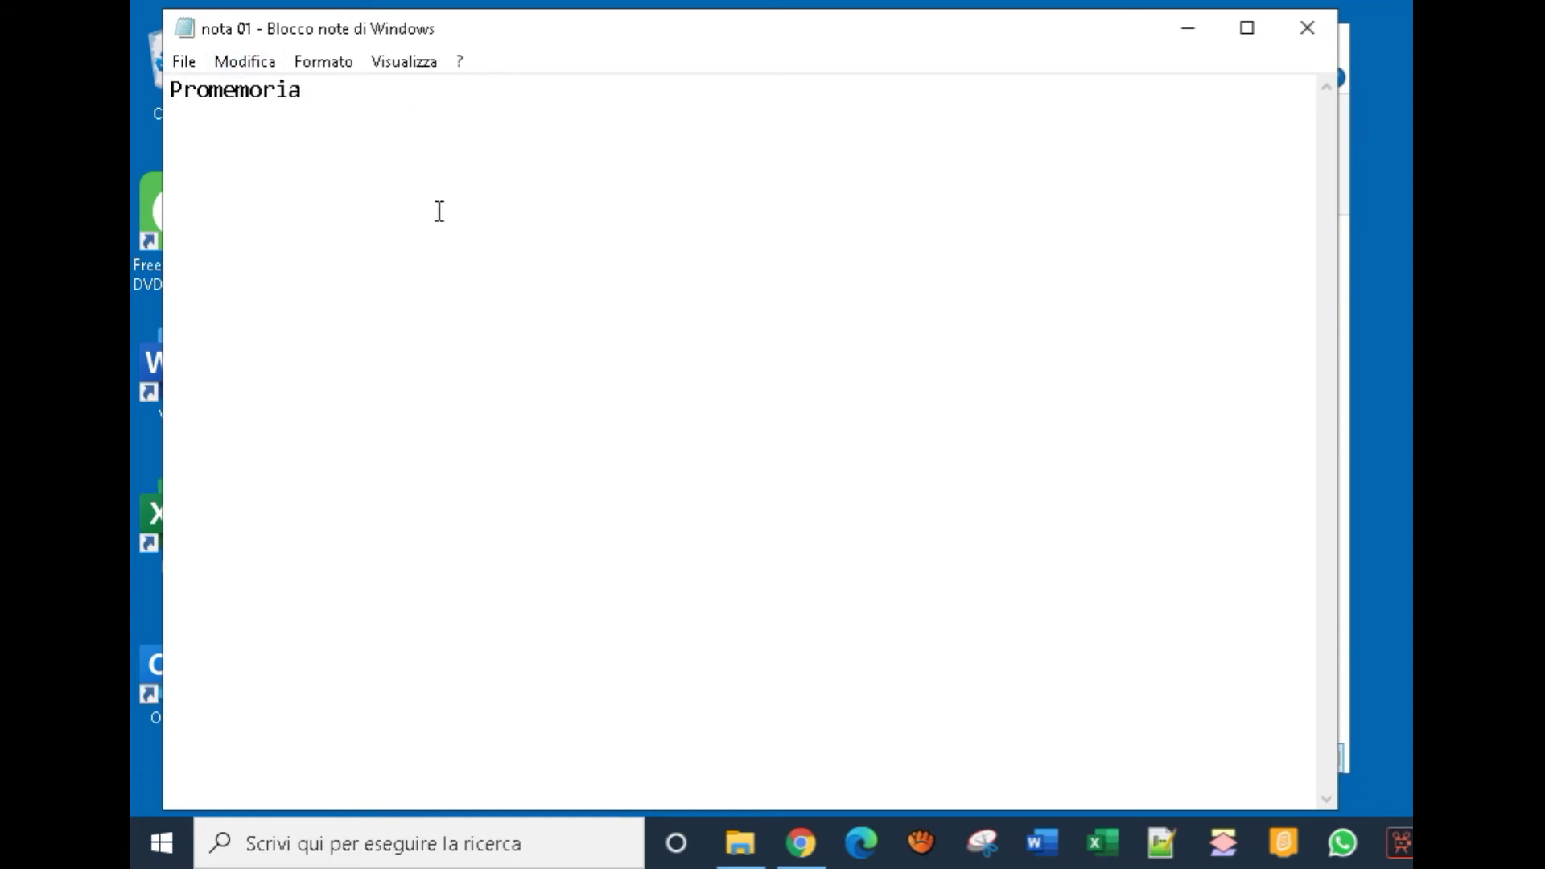
{"action": "key", "text": "Return"}
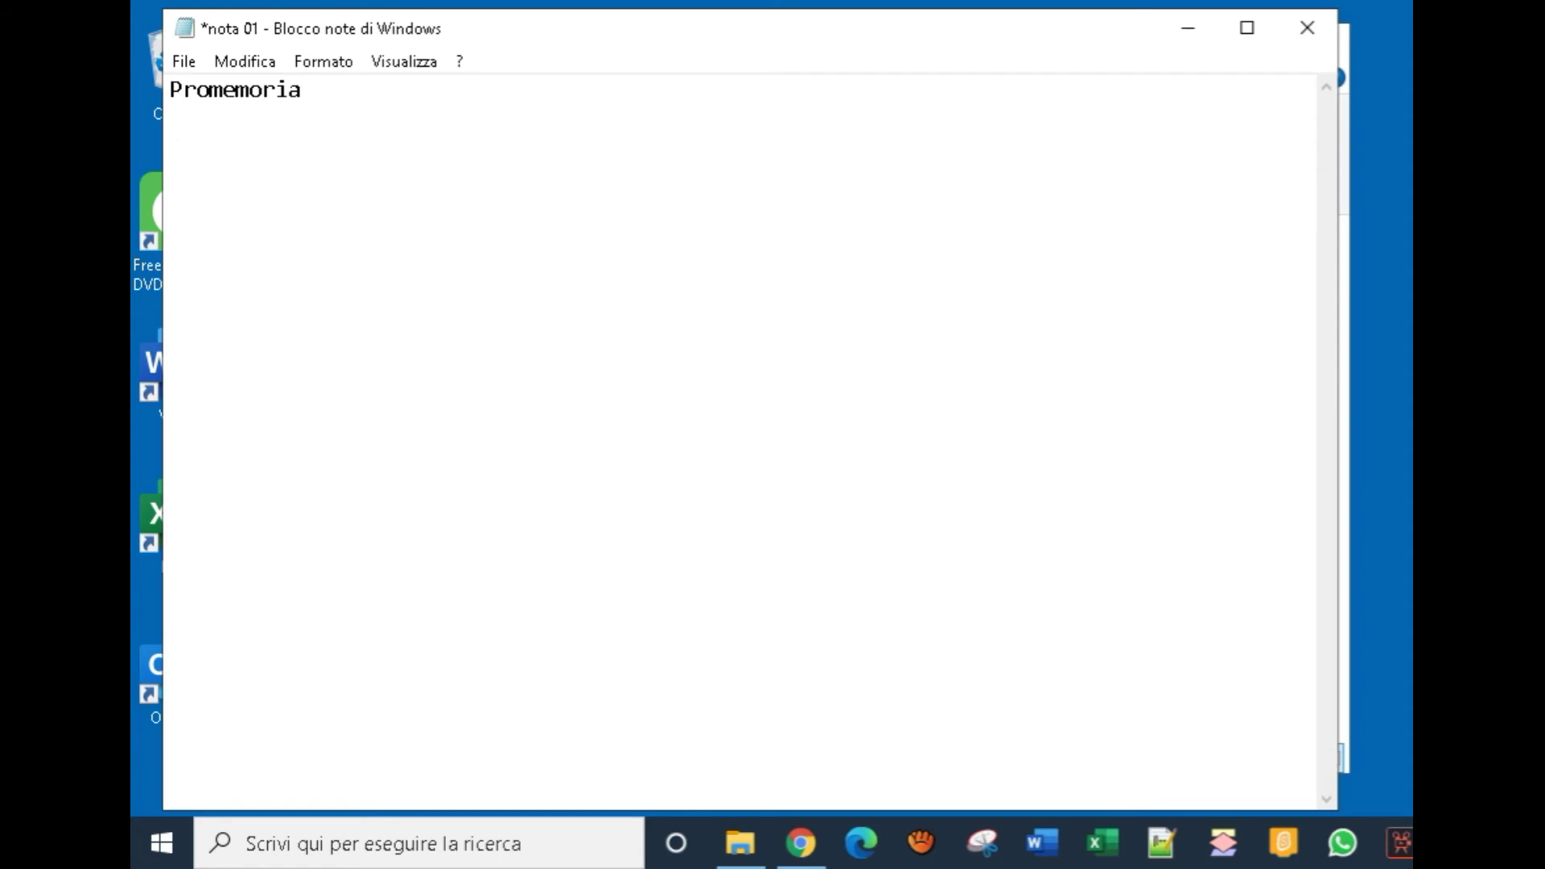
{"action": "type", "text": "10/11/20"}
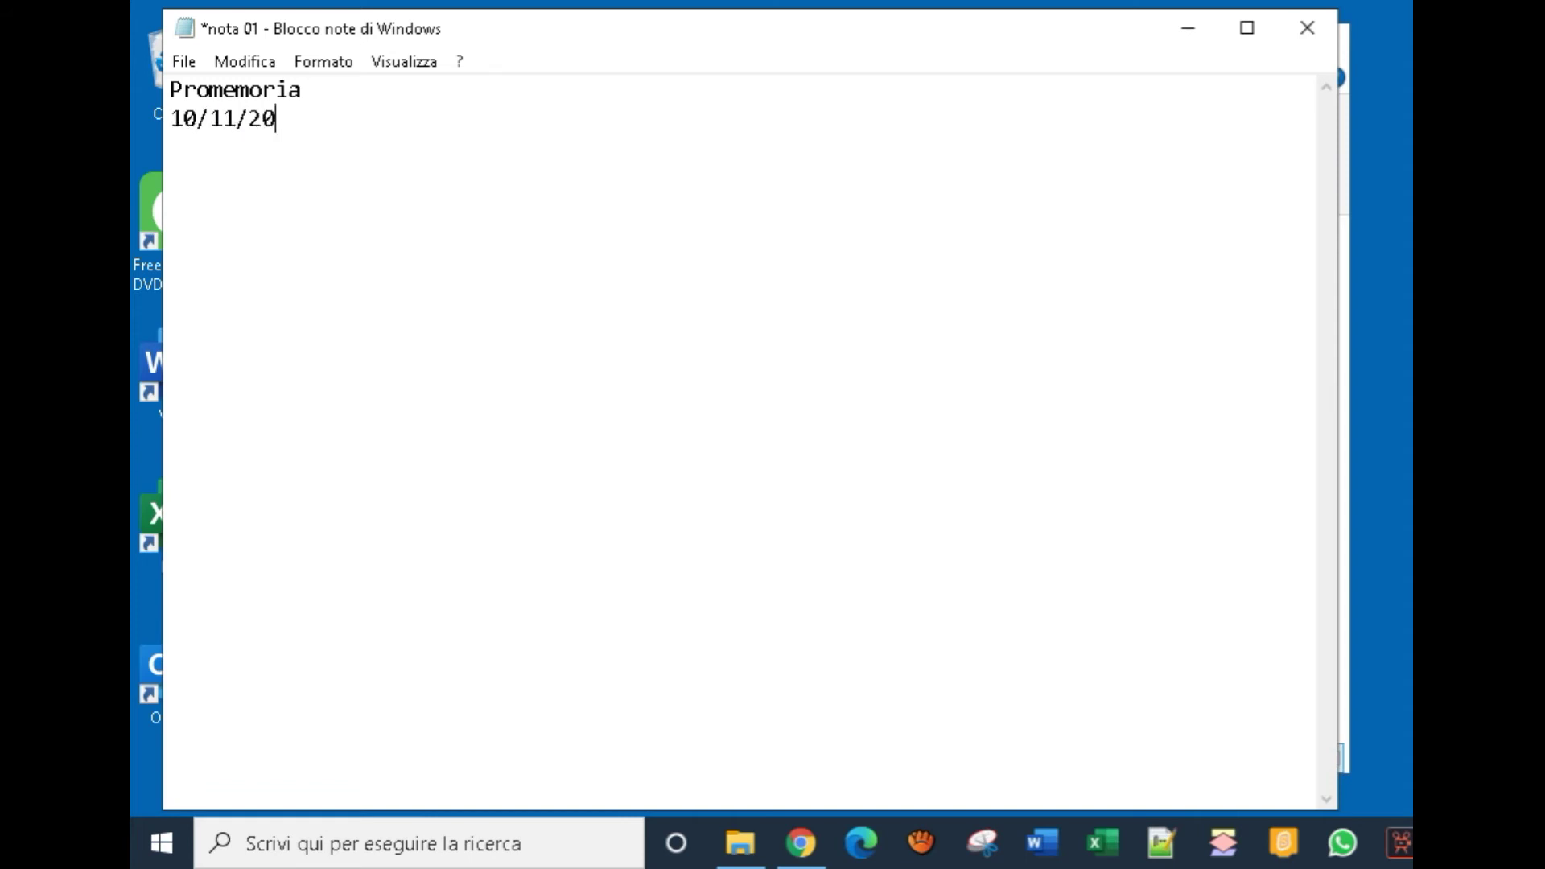
{"action": "type", "text": "20"}
Try to save the edited note under its existing name nota 01, and decline replacing the file
{"action": "left_click", "coordinate": [195, 64]}
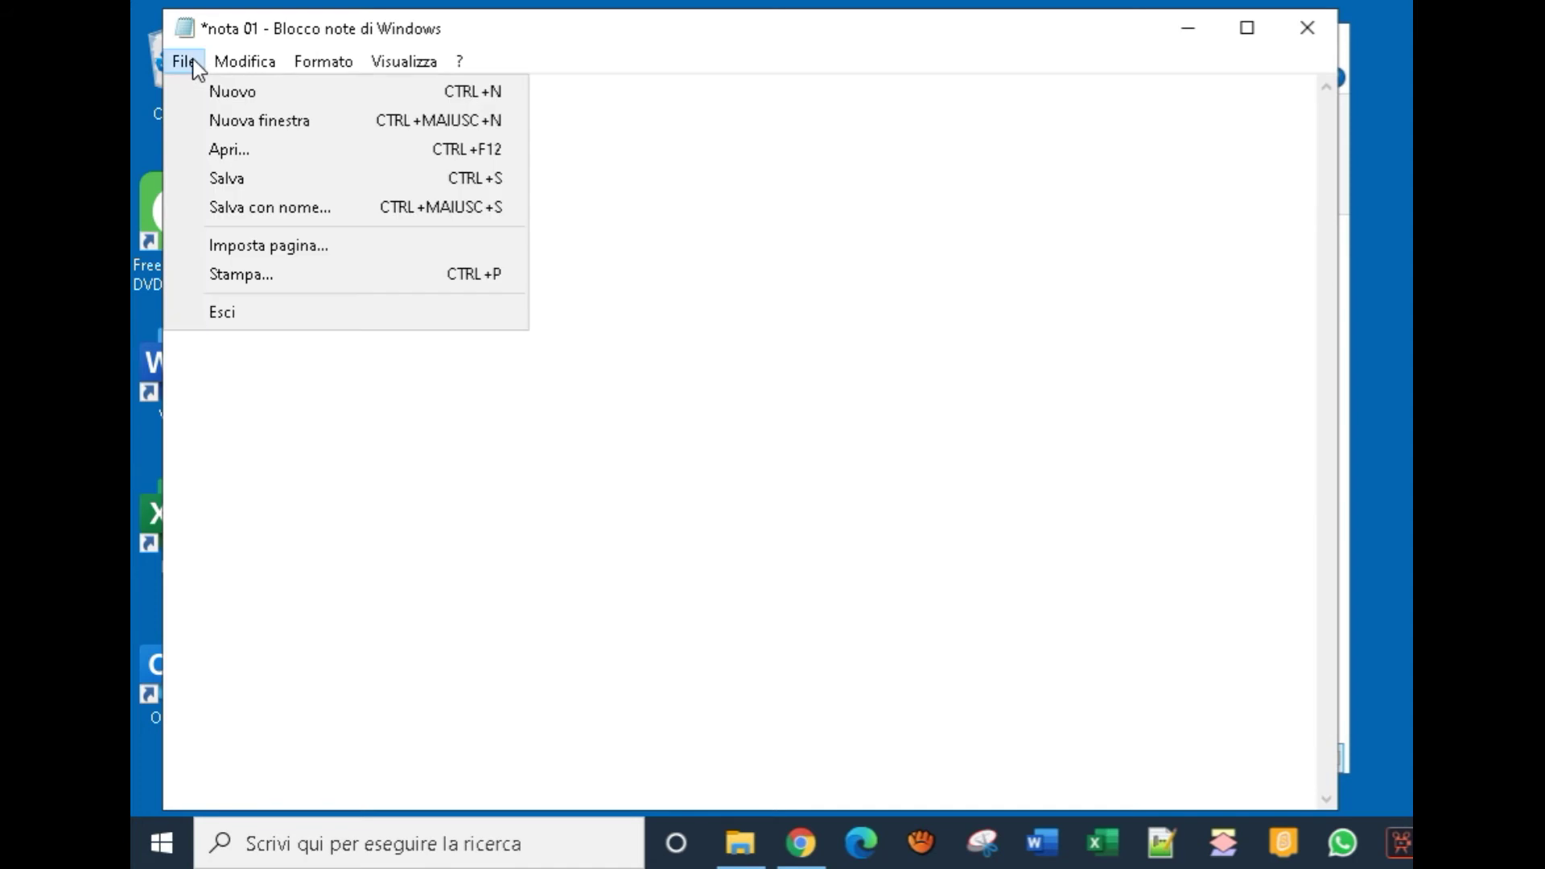
{"action": "left_click", "coordinate": [240, 174]}
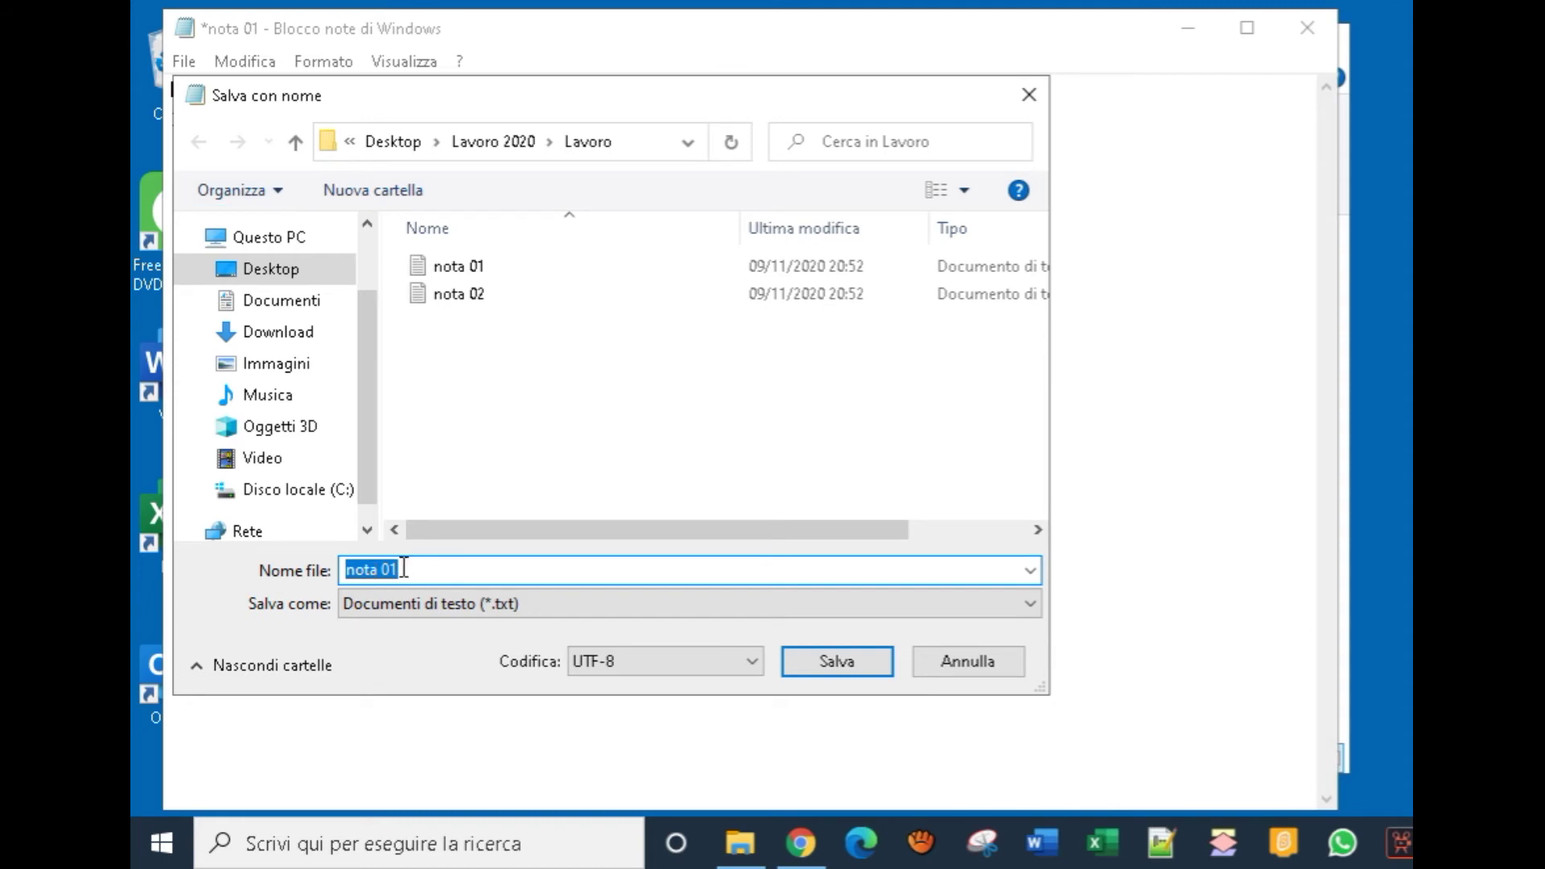
{"action": "left_click", "coordinate": [819, 664]}
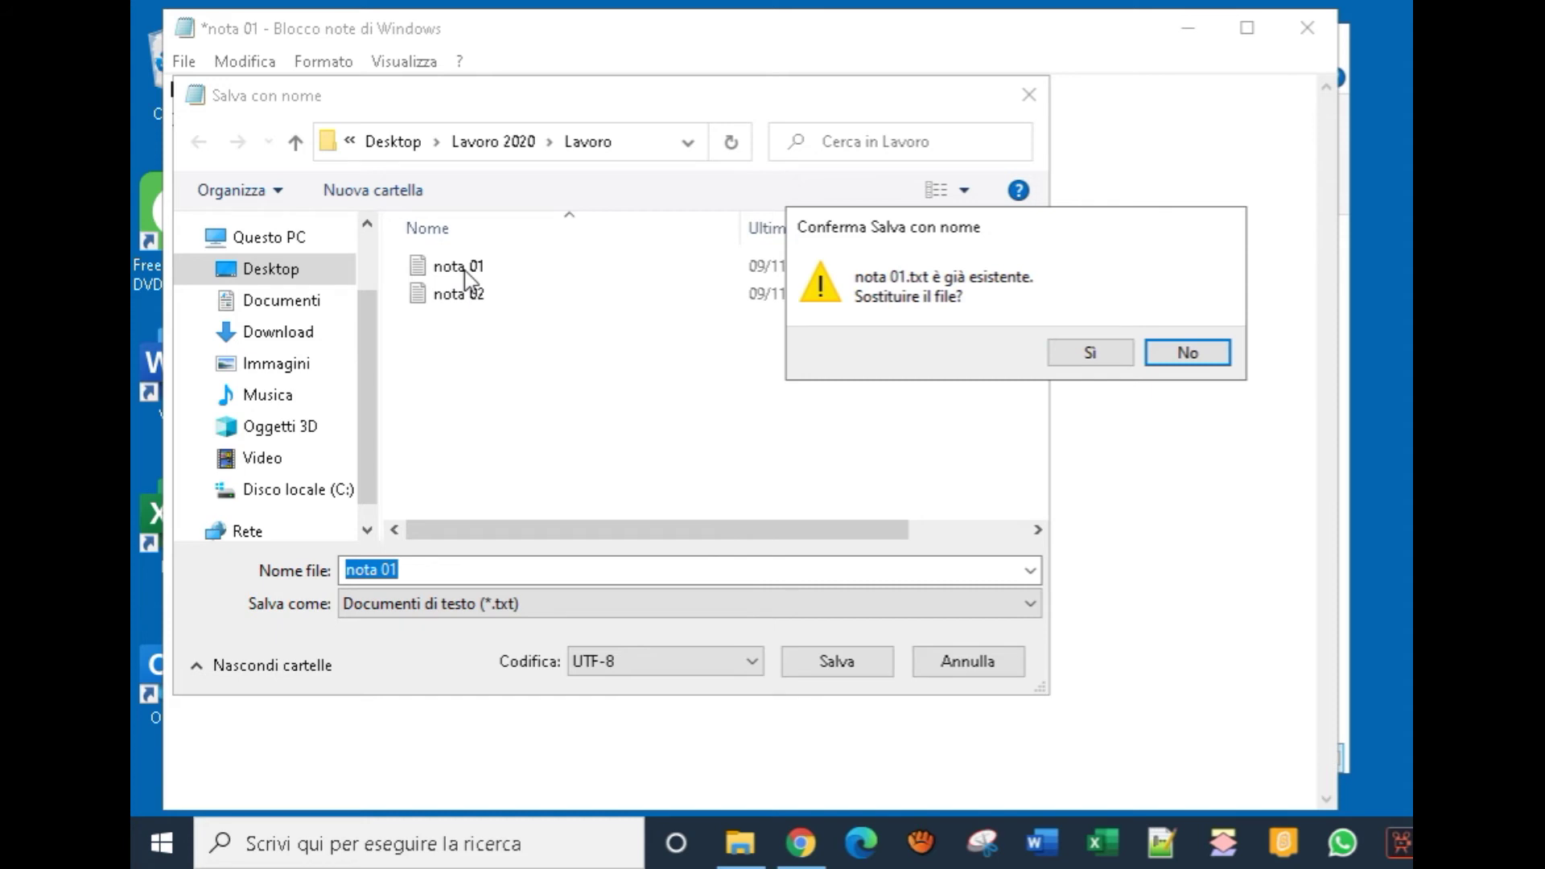
{"action": "left_click", "coordinate": [1183, 355]}
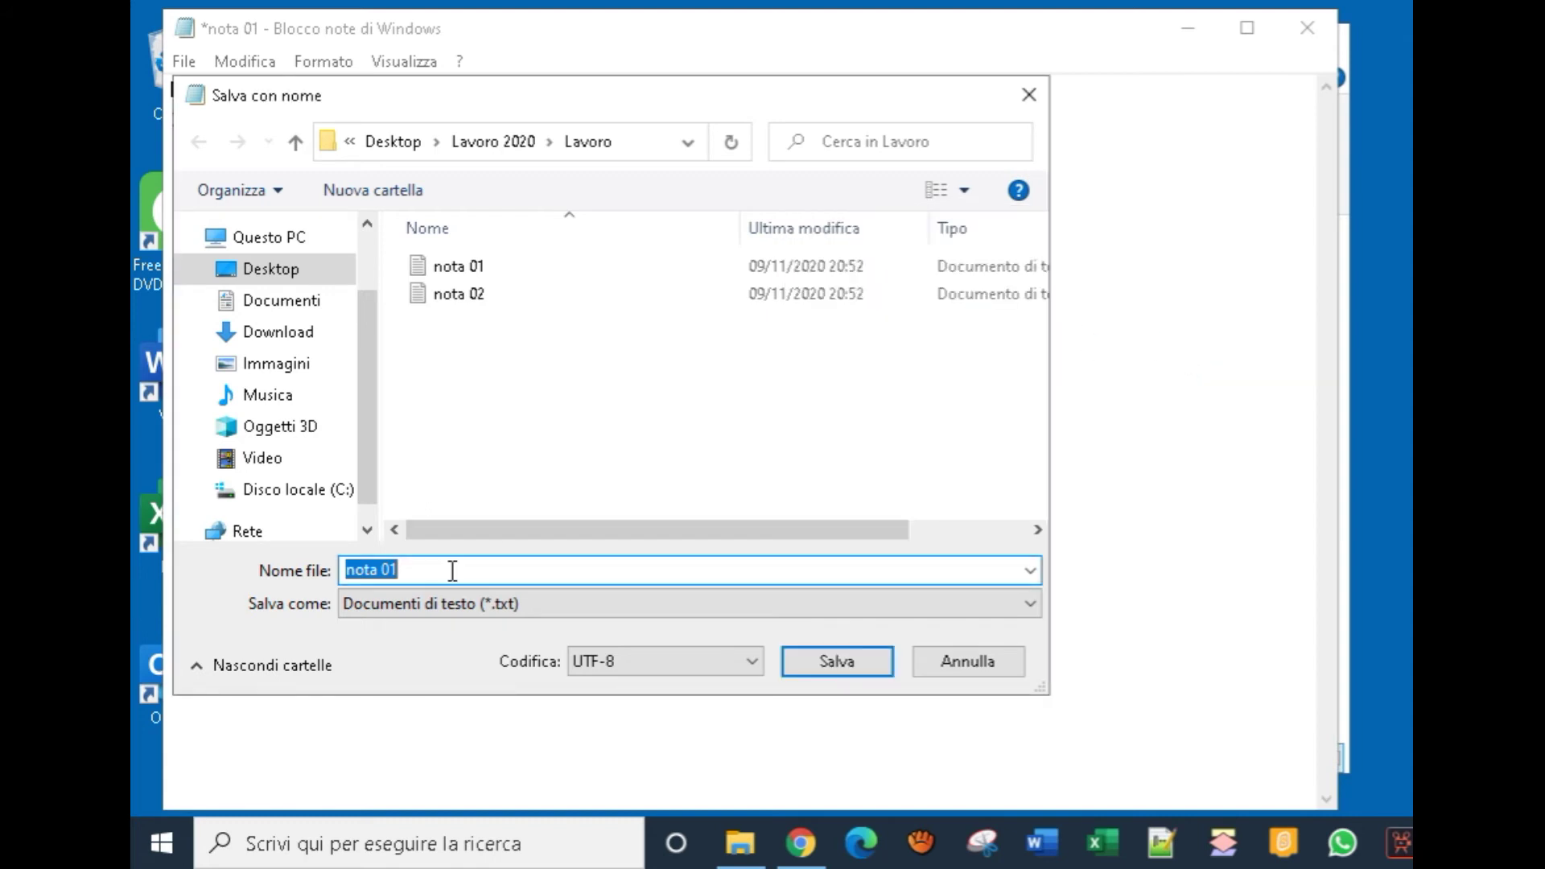
Save the edited note as nota 03 in the Lavoro folder and close Blocco note
{"action": "left_click", "coordinate": [425, 566]}
{"action": "key", "text": "BackSpace"}
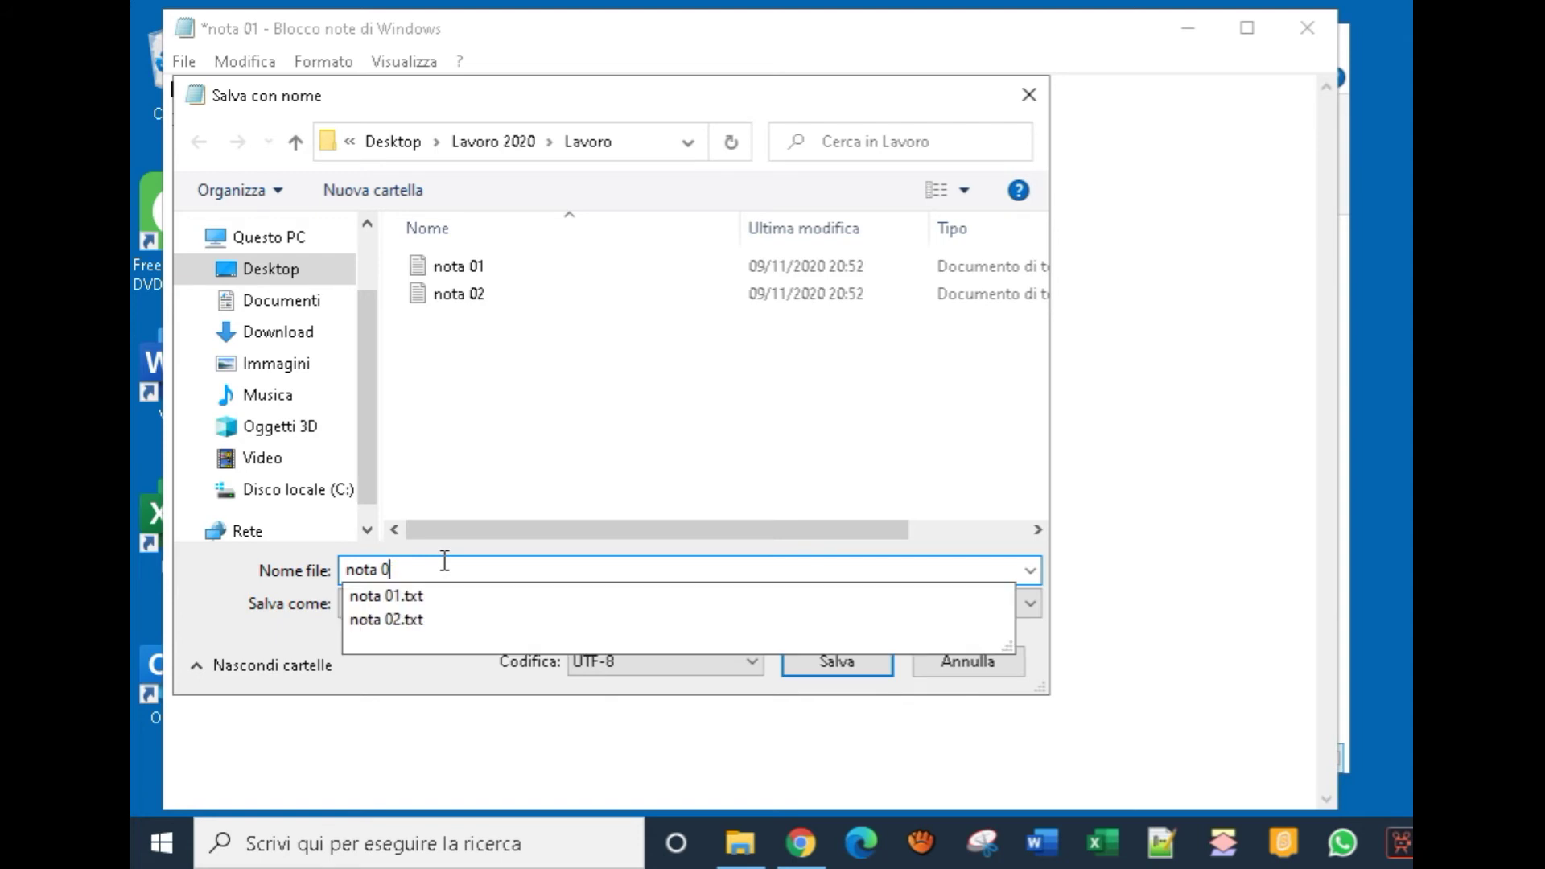
{"action": "type", "text": "3"}
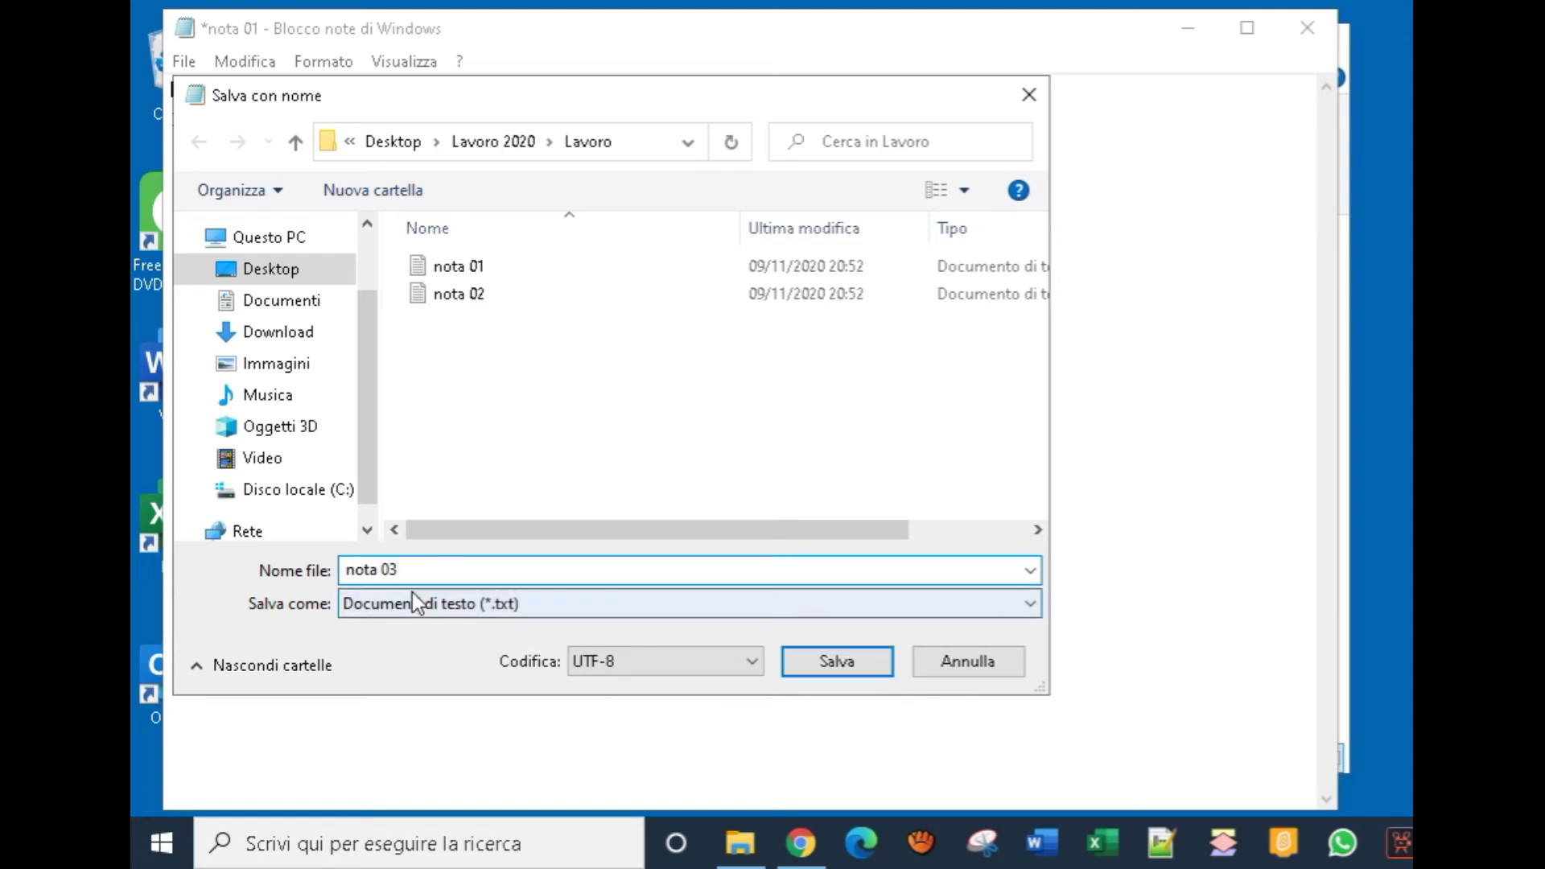
{"action": "left_click", "coordinate": [837, 662]}
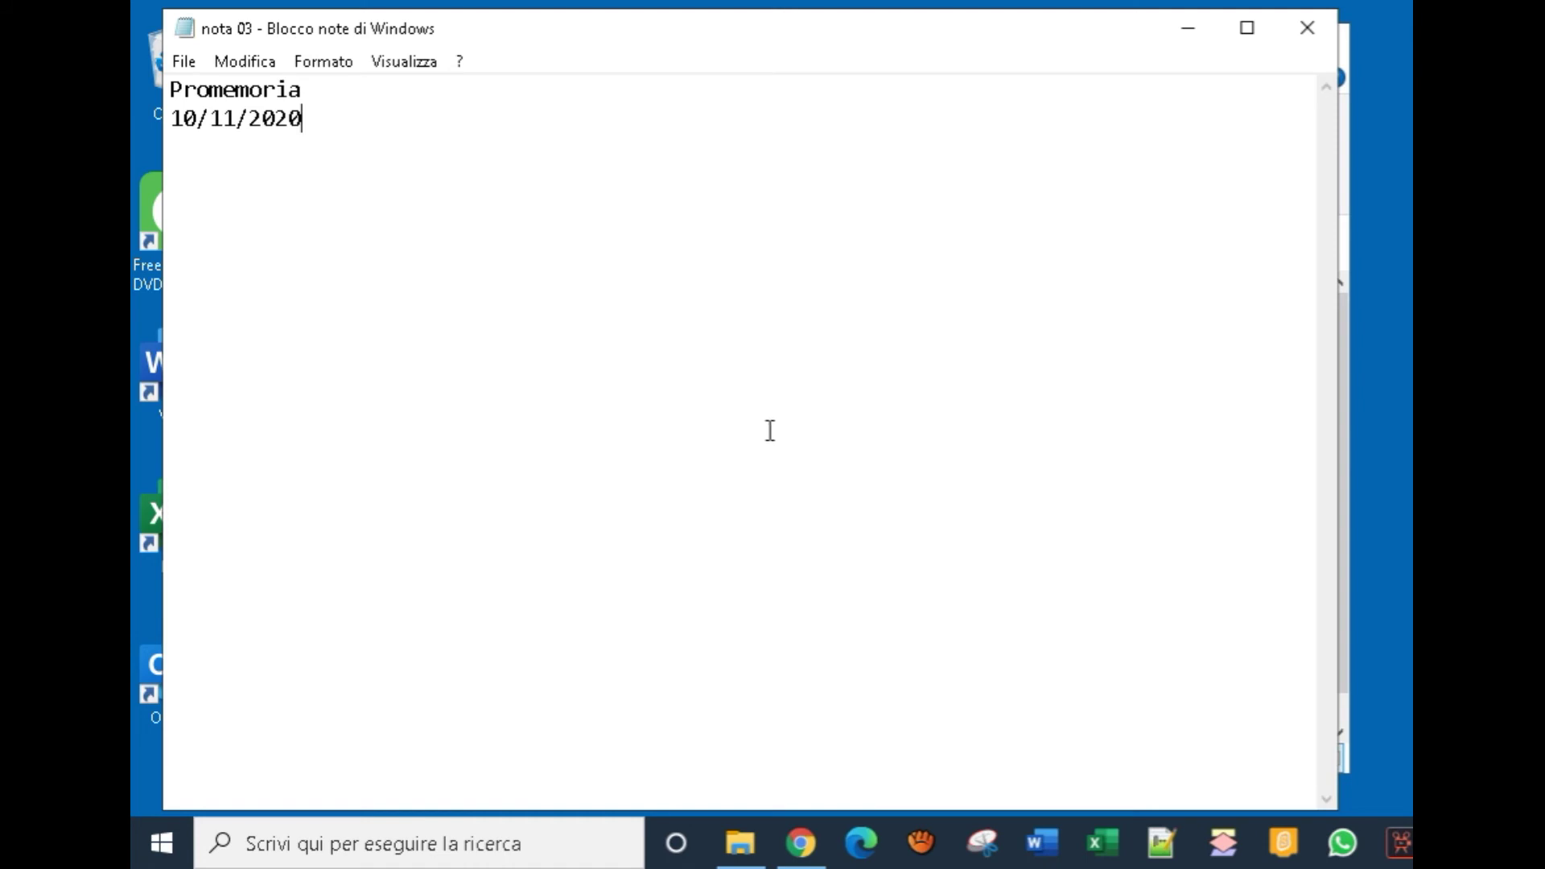
{"action": "left_click", "coordinate": [1304, 32]}
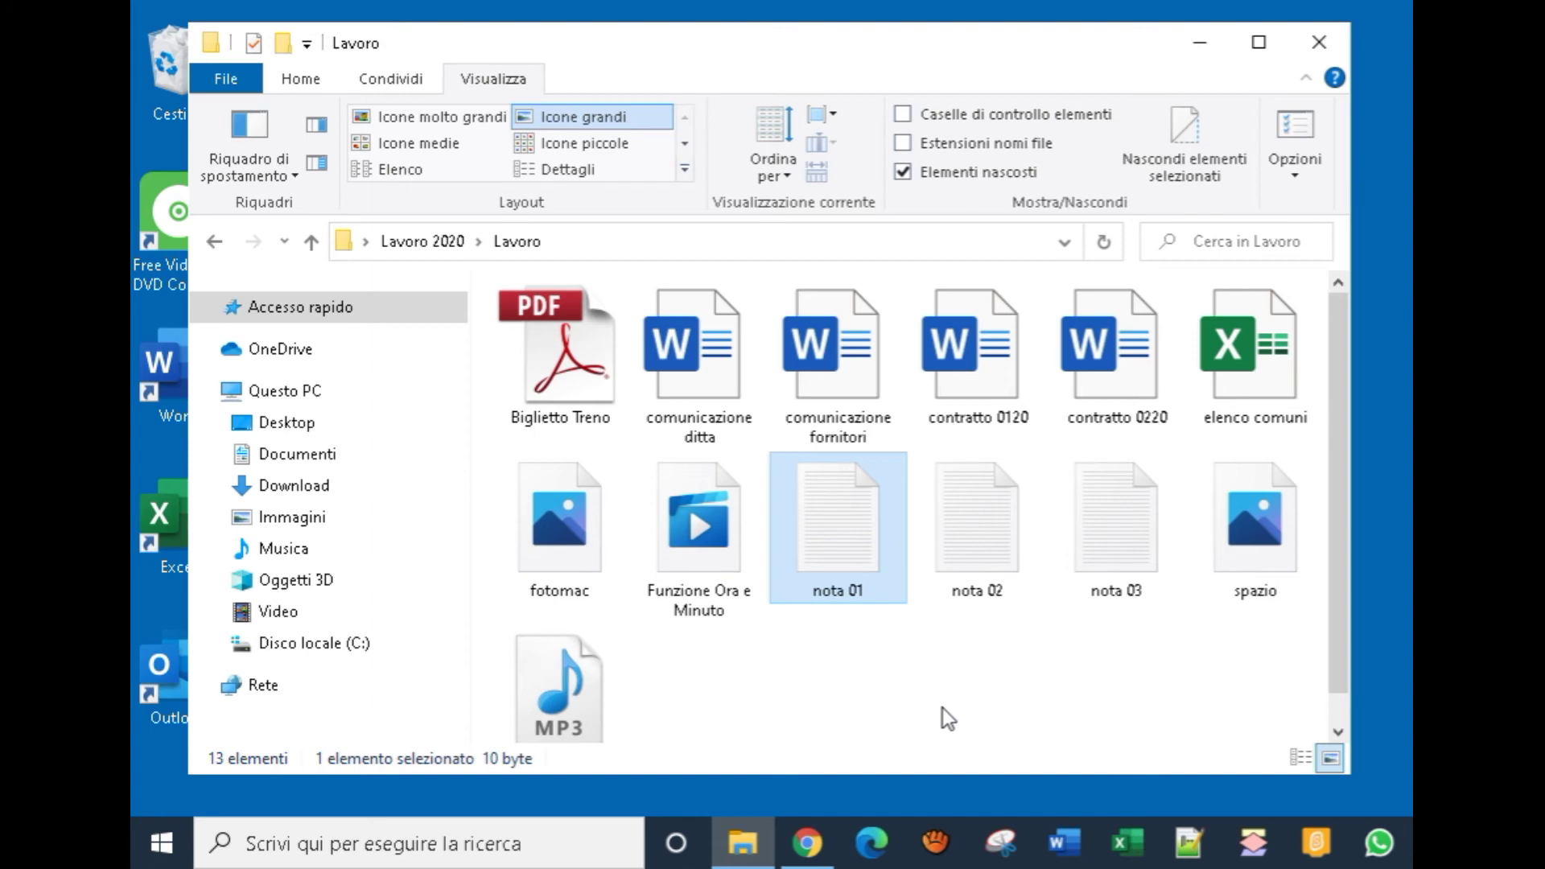
Remove the Sola lettura attribute from the nota 01 file, apply the change and close its properties
{"action": "right_click", "coordinate": [832, 523]}
{"action": "left_click", "coordinate": [877, 497]}
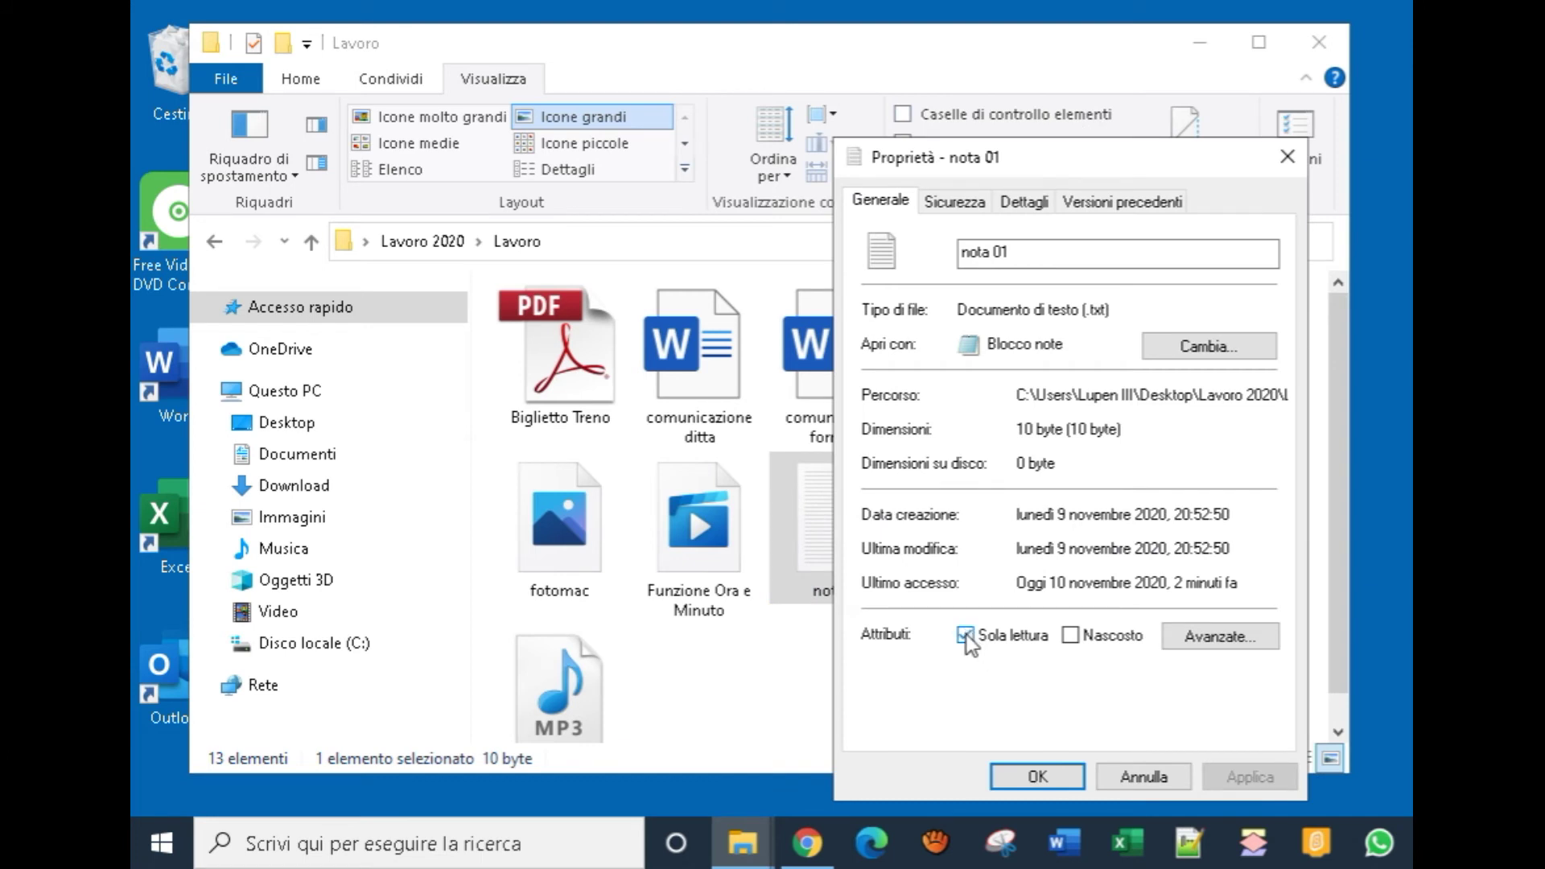
{"action": "left_click", "coordinate": [965, 635]}
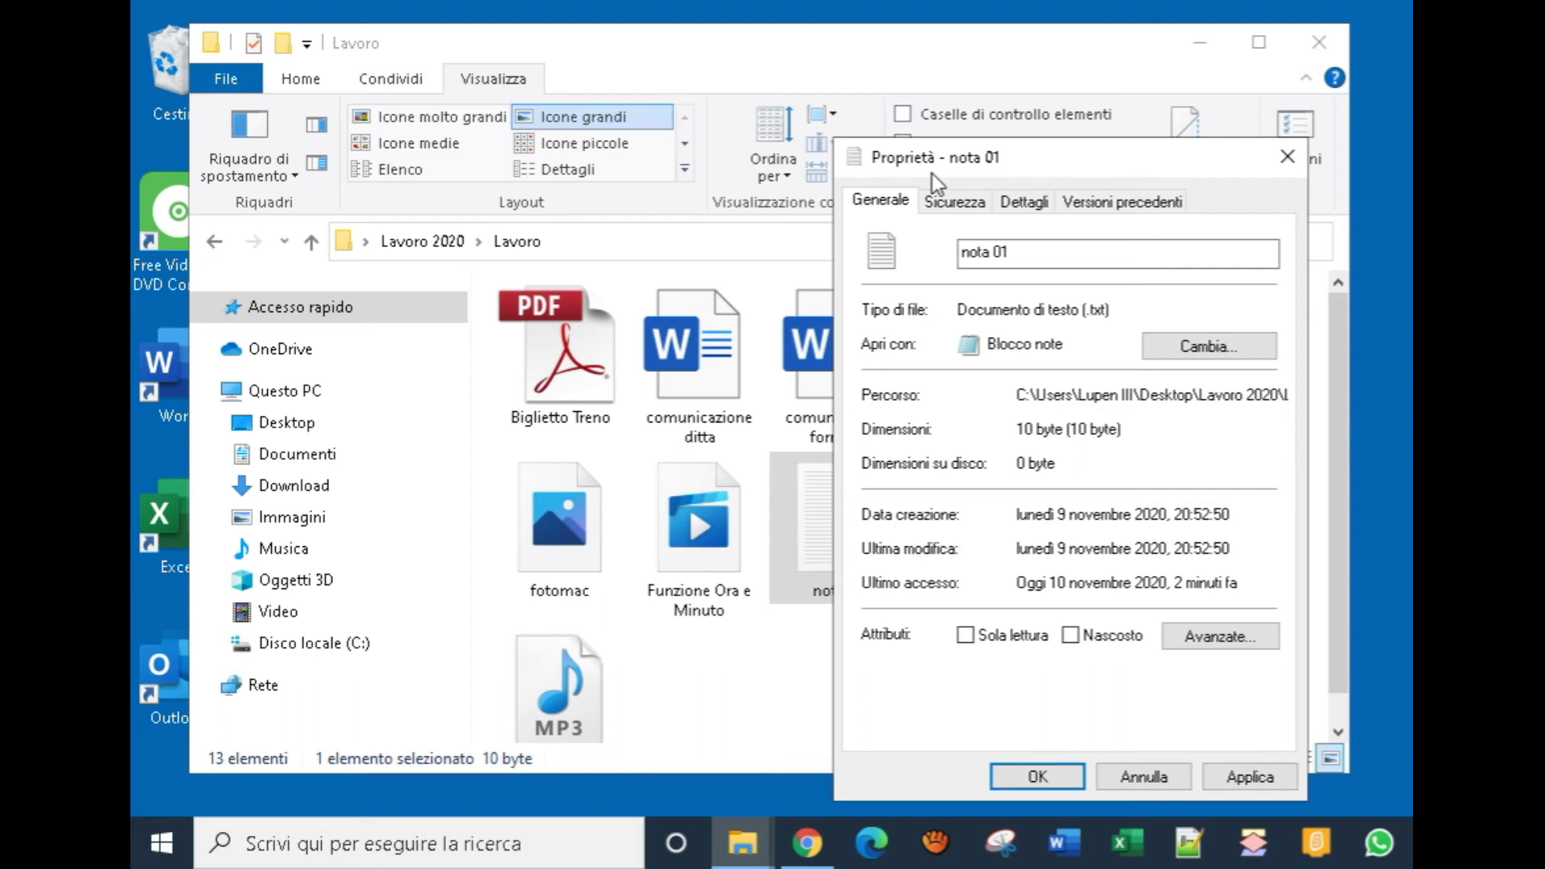
{"action": "left_click", "coordinate": [1229, 780]}
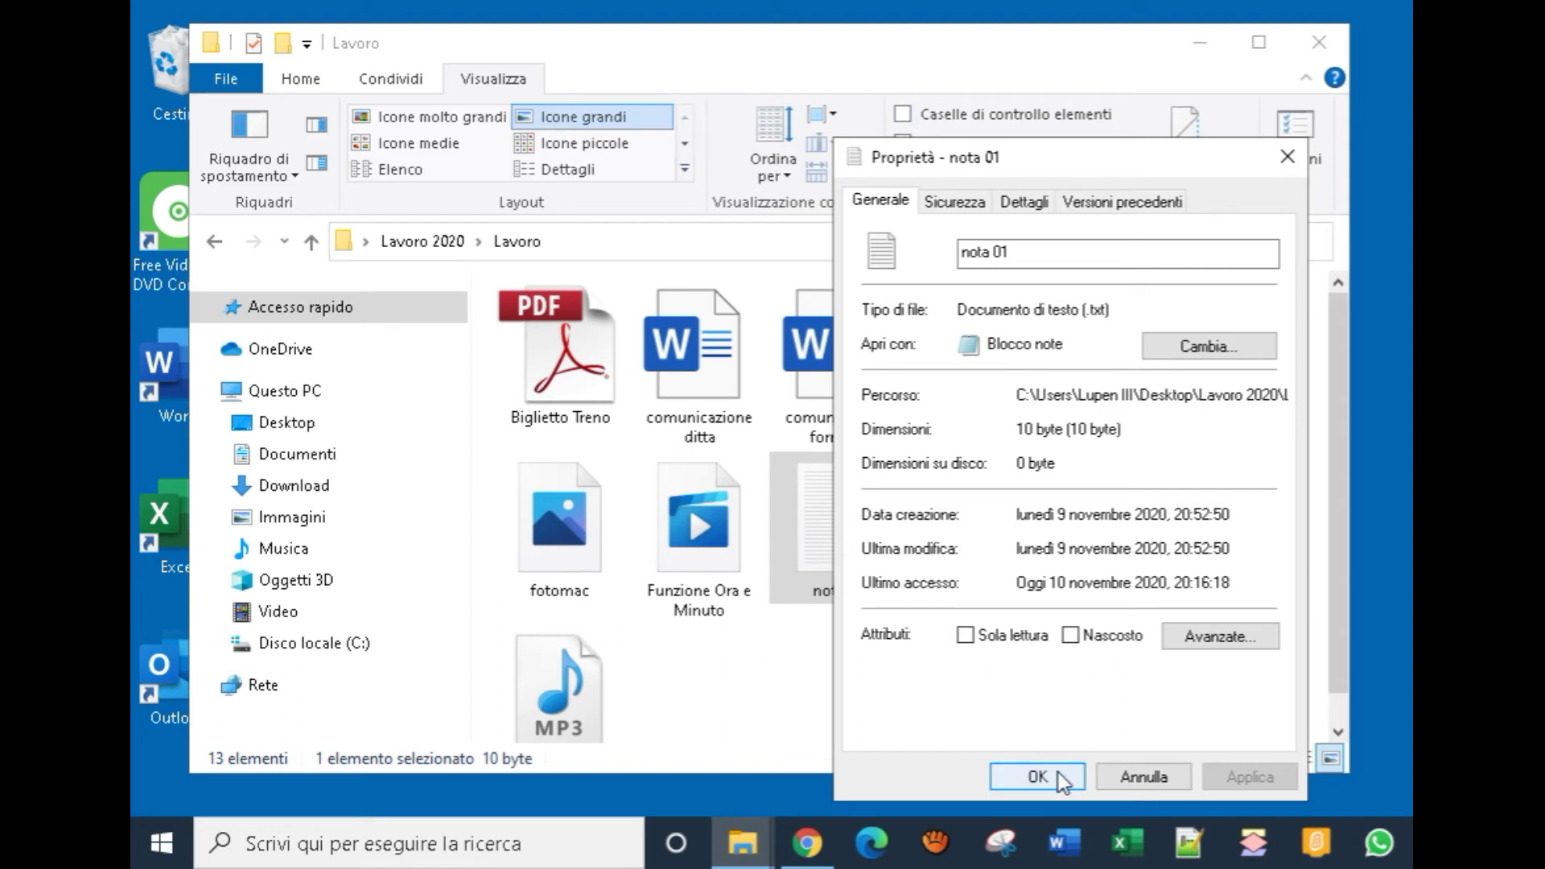
{"action": "left_click", "coordinate": [1038, 777]}
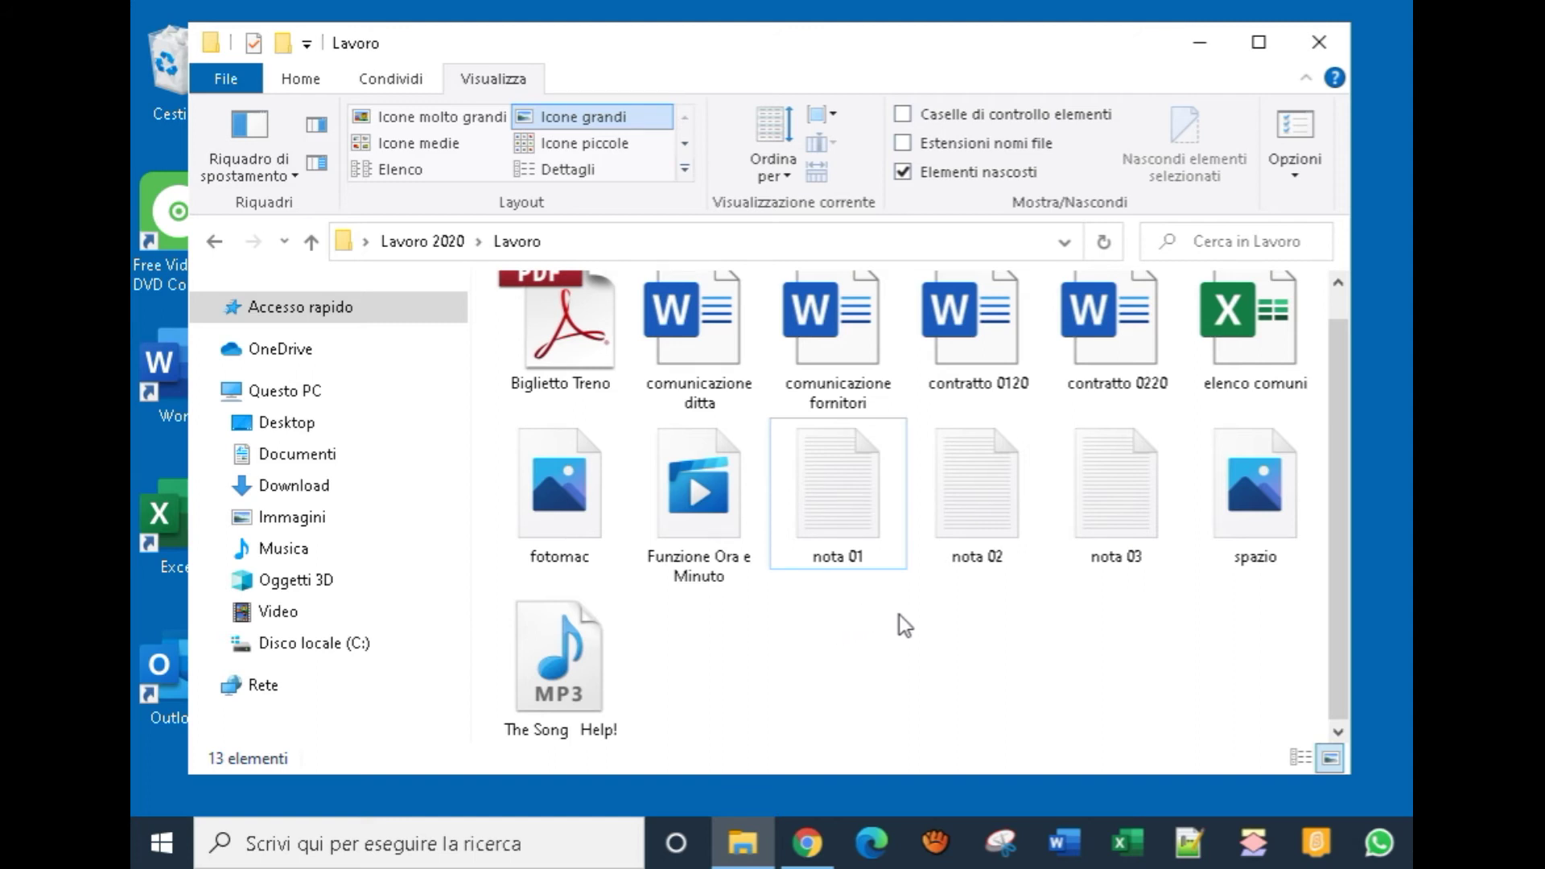
Compress the Funzione Ora e Minuto video with 7-Zip into the archive "Funzione Ora e Minuto.zip"
{"action": "mouse_move", "coordinate": [693, 493]}
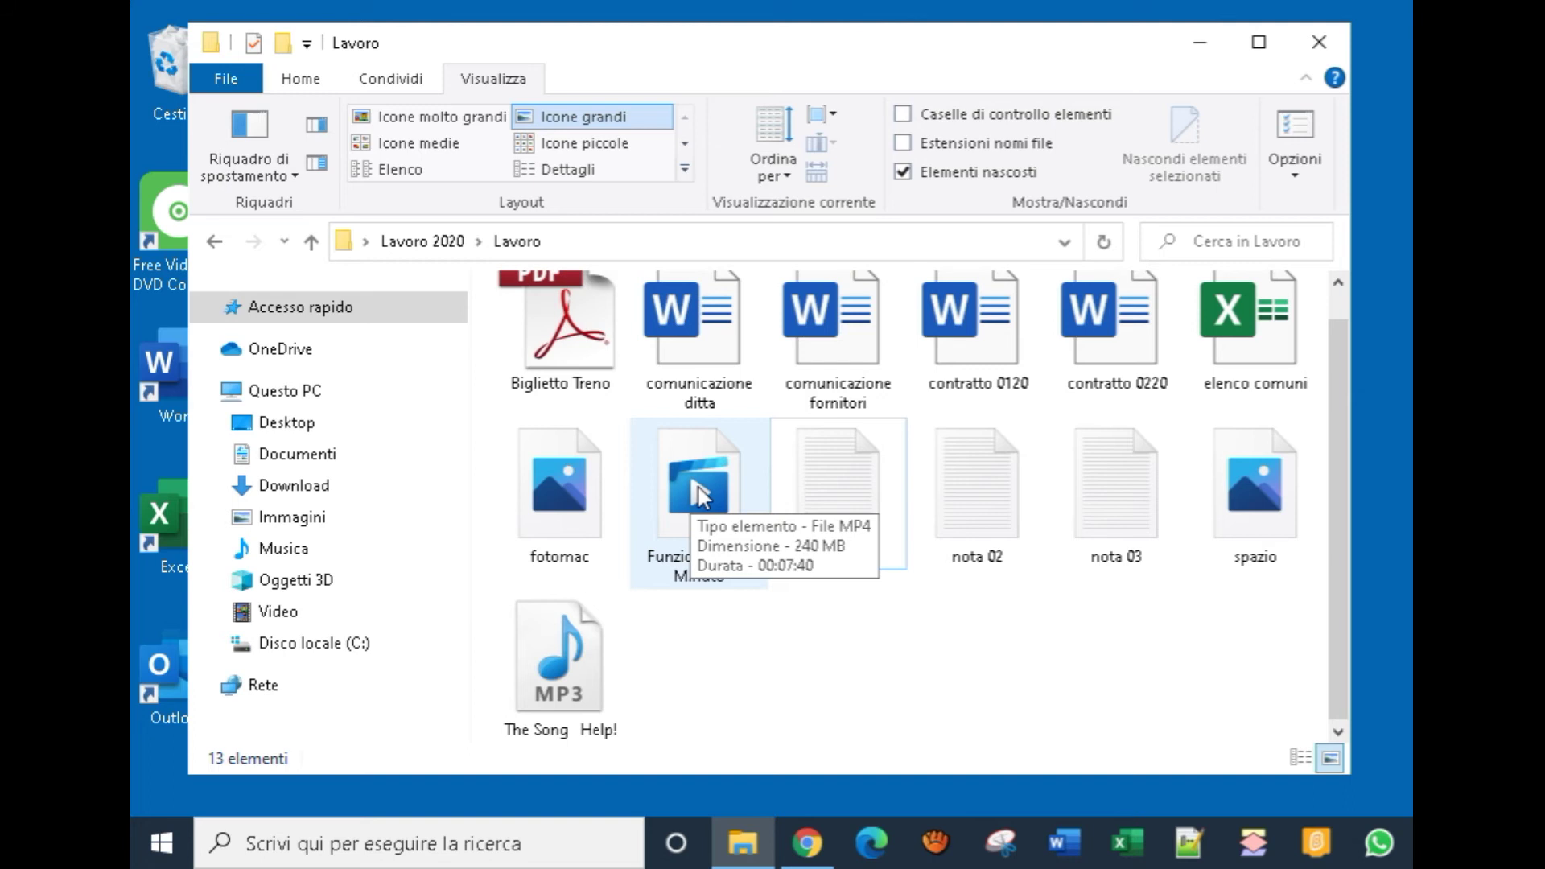
{"action": "right_click", "coordinate": [699, 487]}
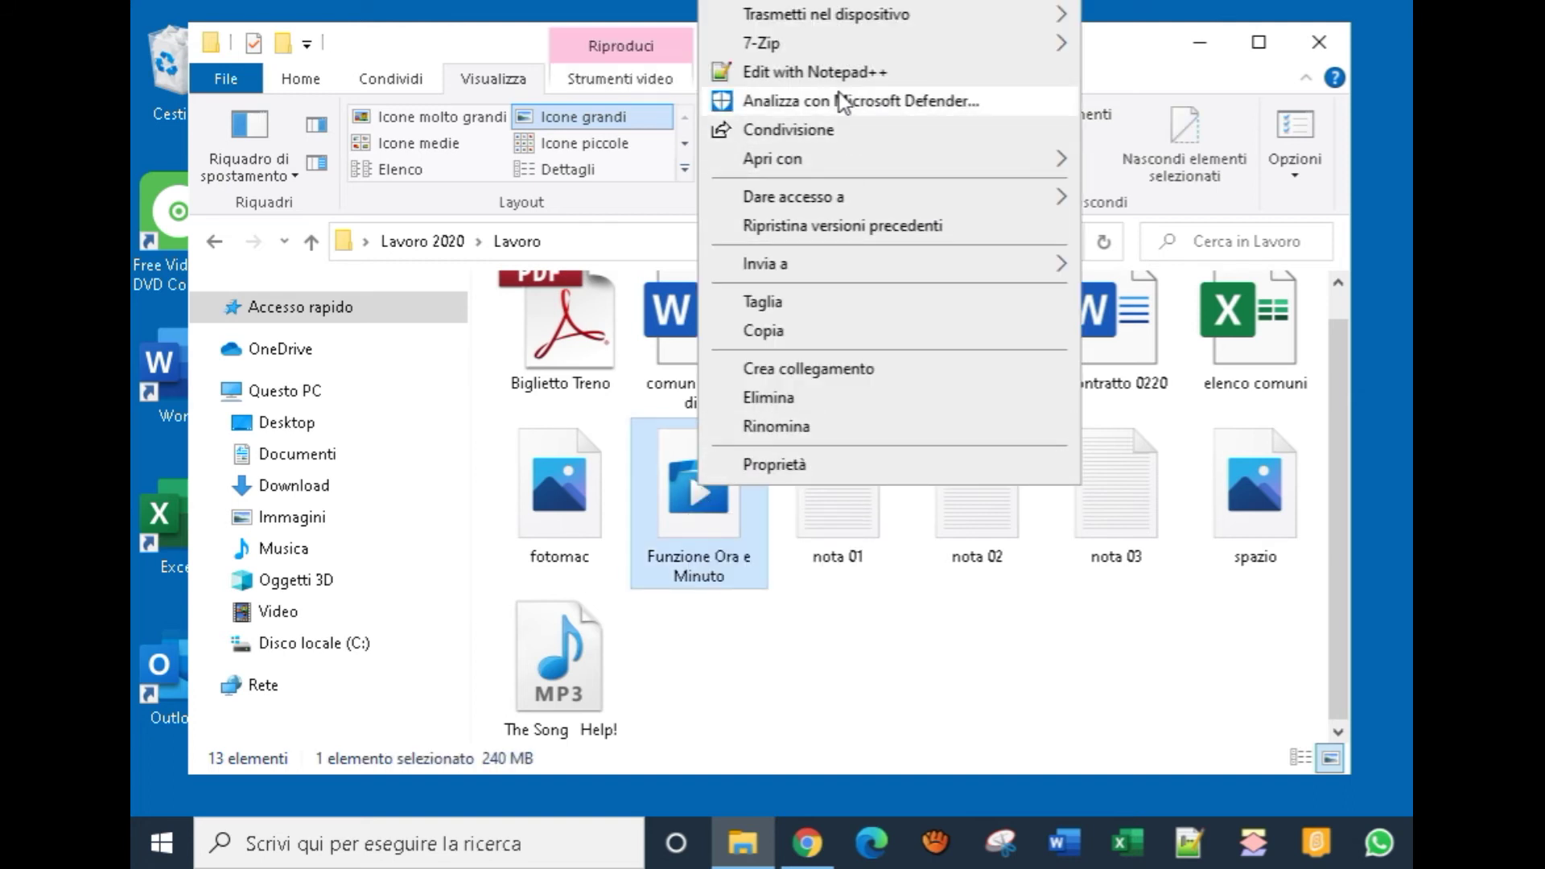
{"action": "mouse_move", "coordinate": [789, 45]}
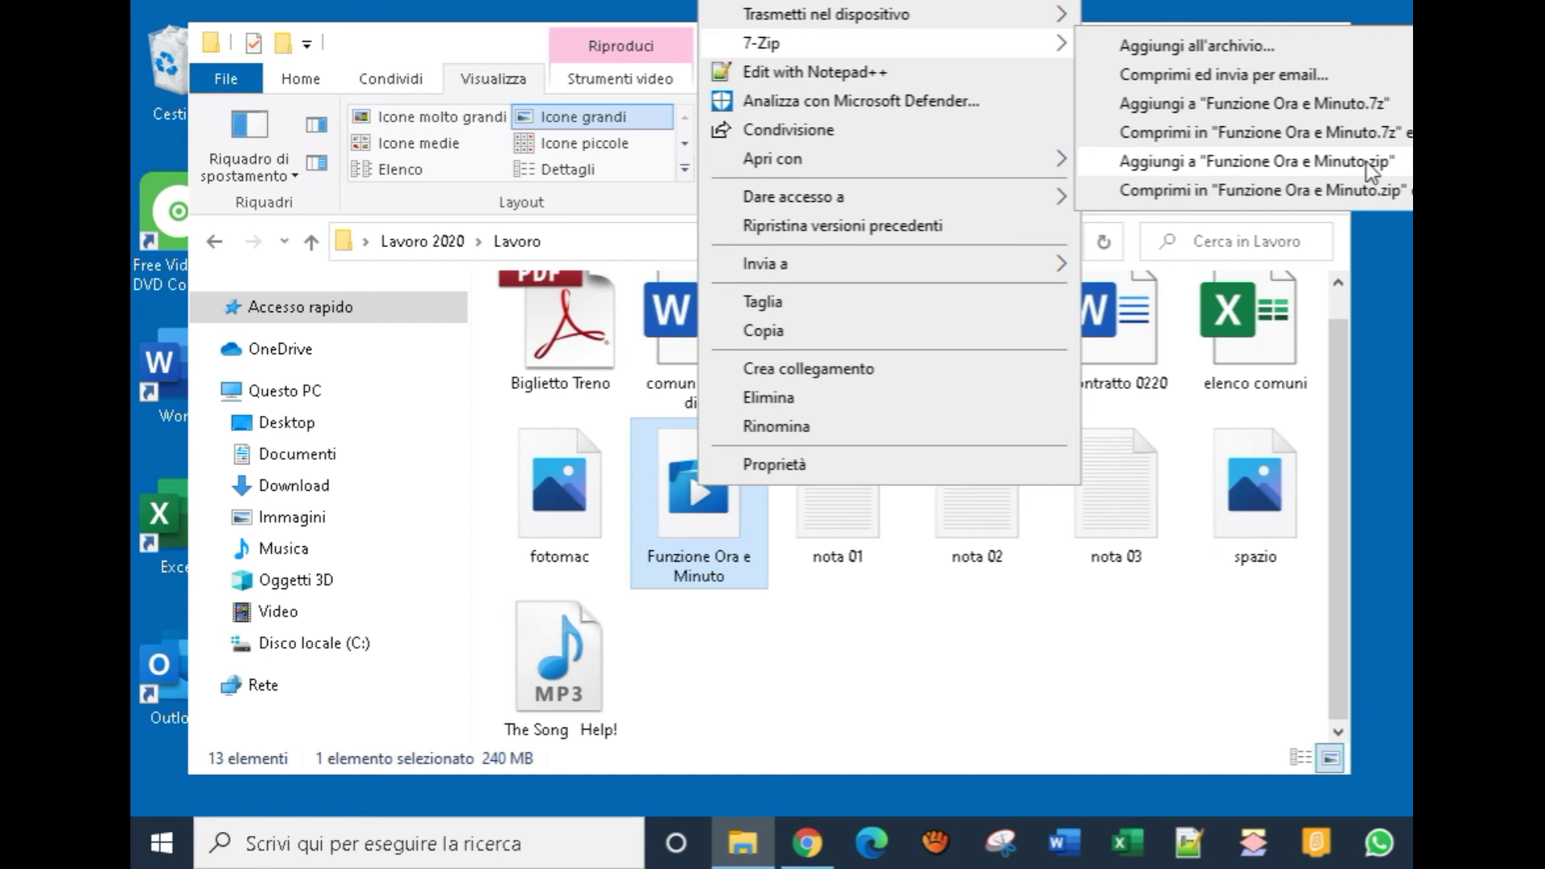
{"action": "left_click", "coordinate": [1179, 165]}
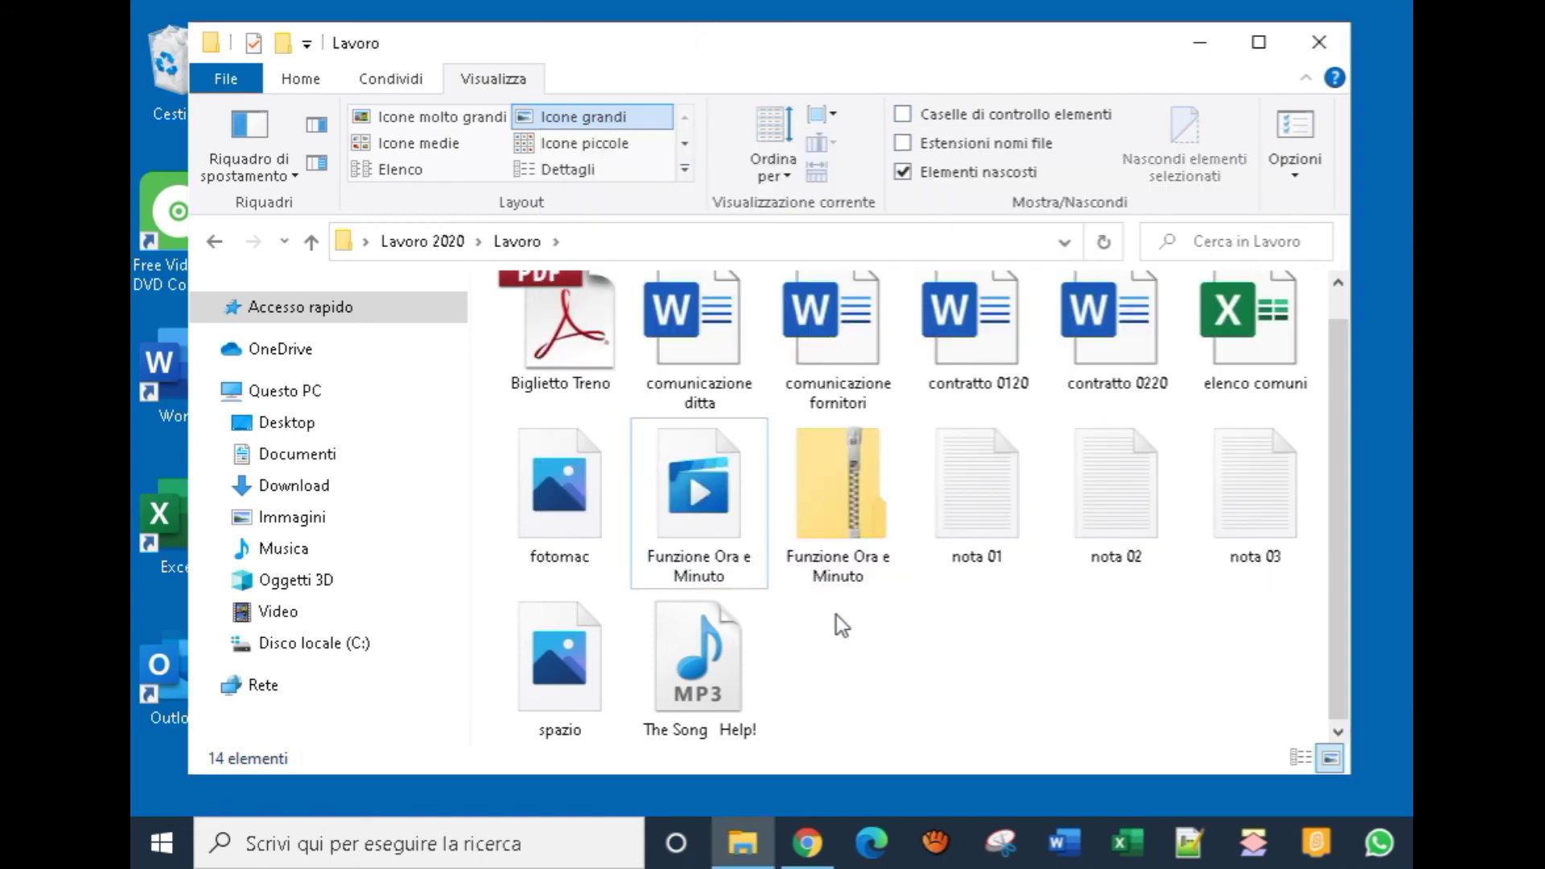
Check the size of the Funzione Ora e Minuto zip archive in its properties, then close them
{"action": "mouse_move", "coordinate": [832, 466]}
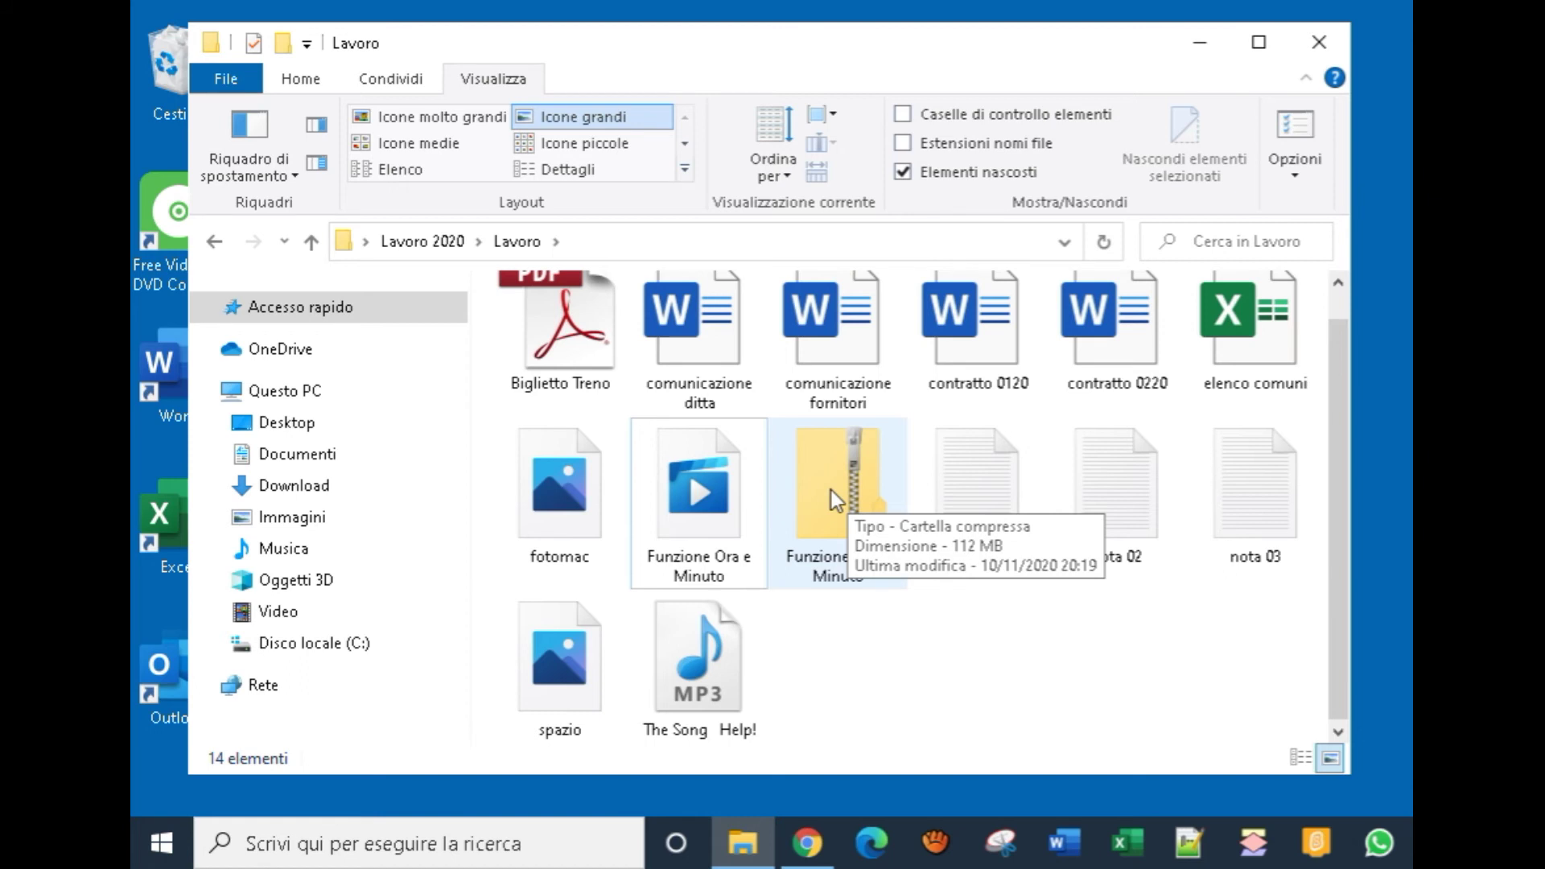
{"action": "right_click", "coordinate": [832, 490]}
{"action": "left_click", "coordinate": [870, 472]}
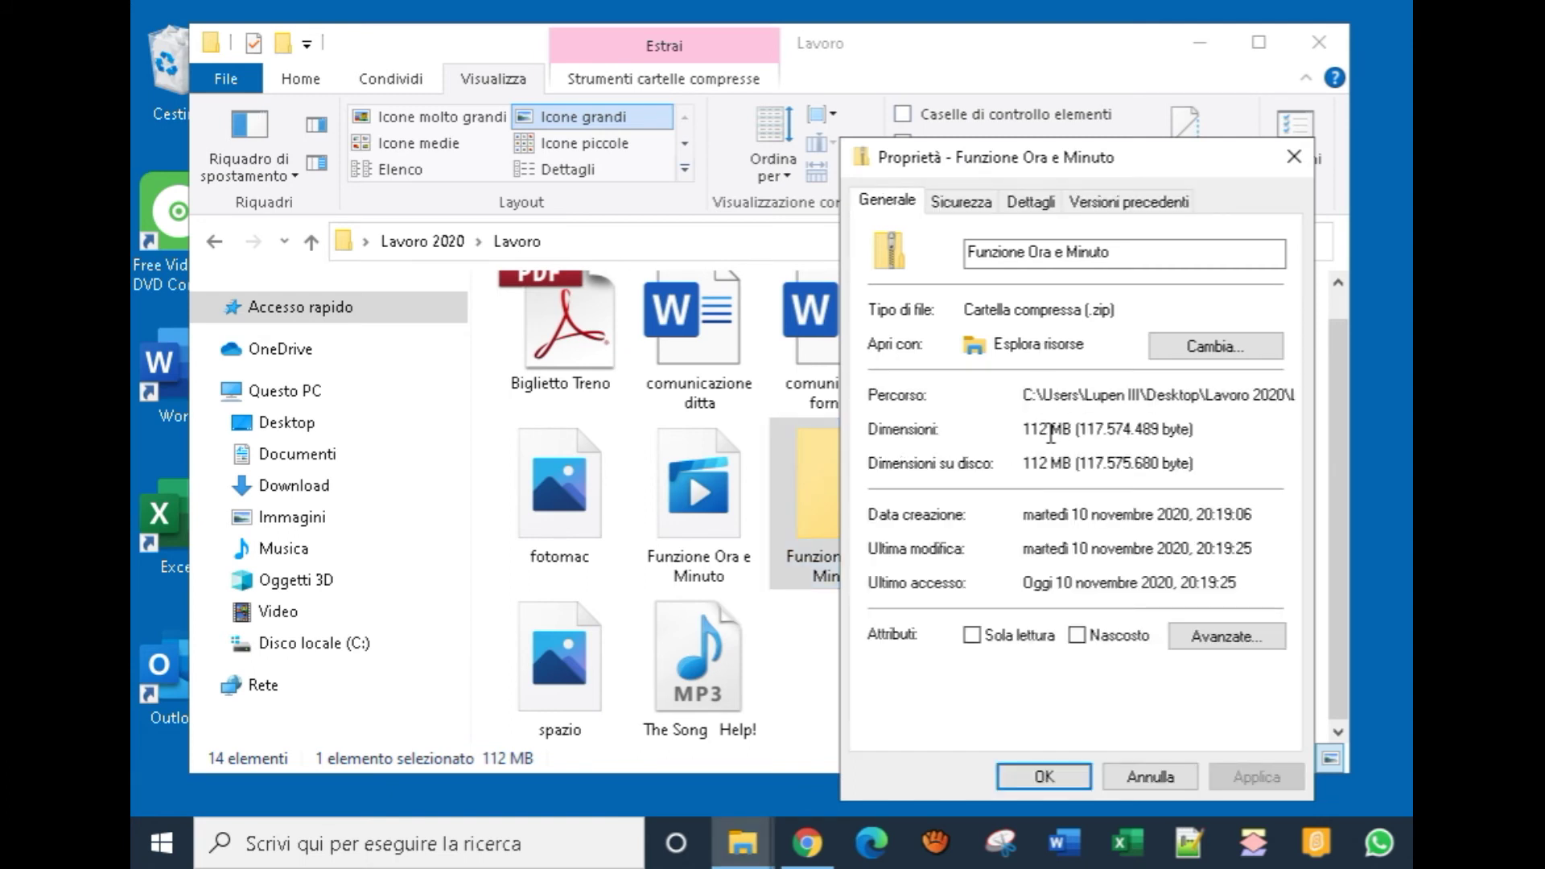
{"action": "left_click", "coordinate": [1037, 774]}
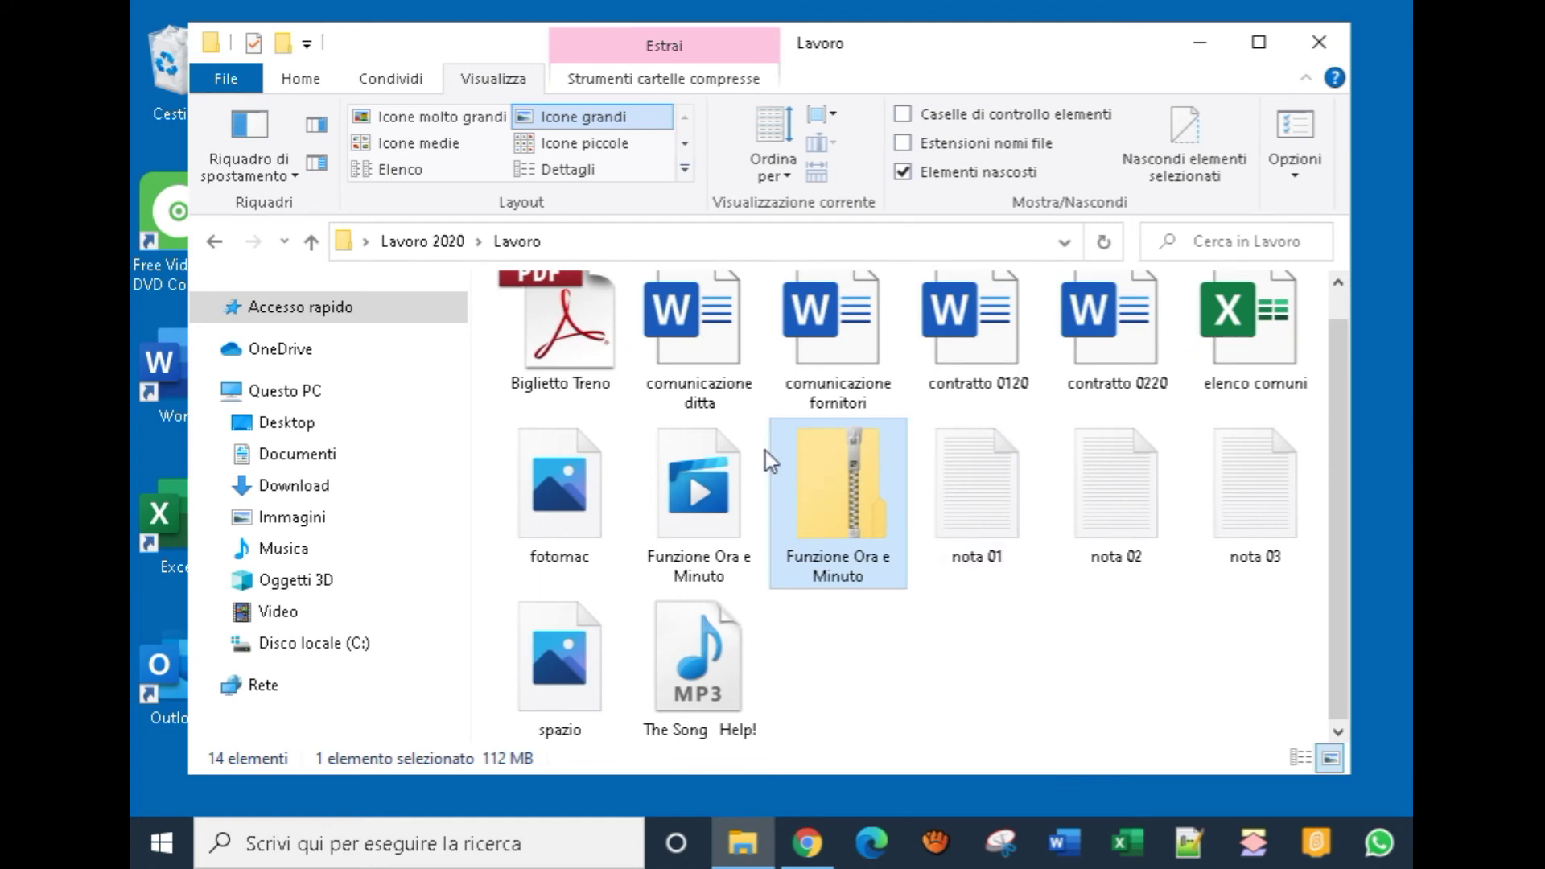
Check the original Funzione Ora e Minuto video's size in its properties for comparison, then close them and deselect the file
{"action": "left_click", "coordinate": [700, 491]}
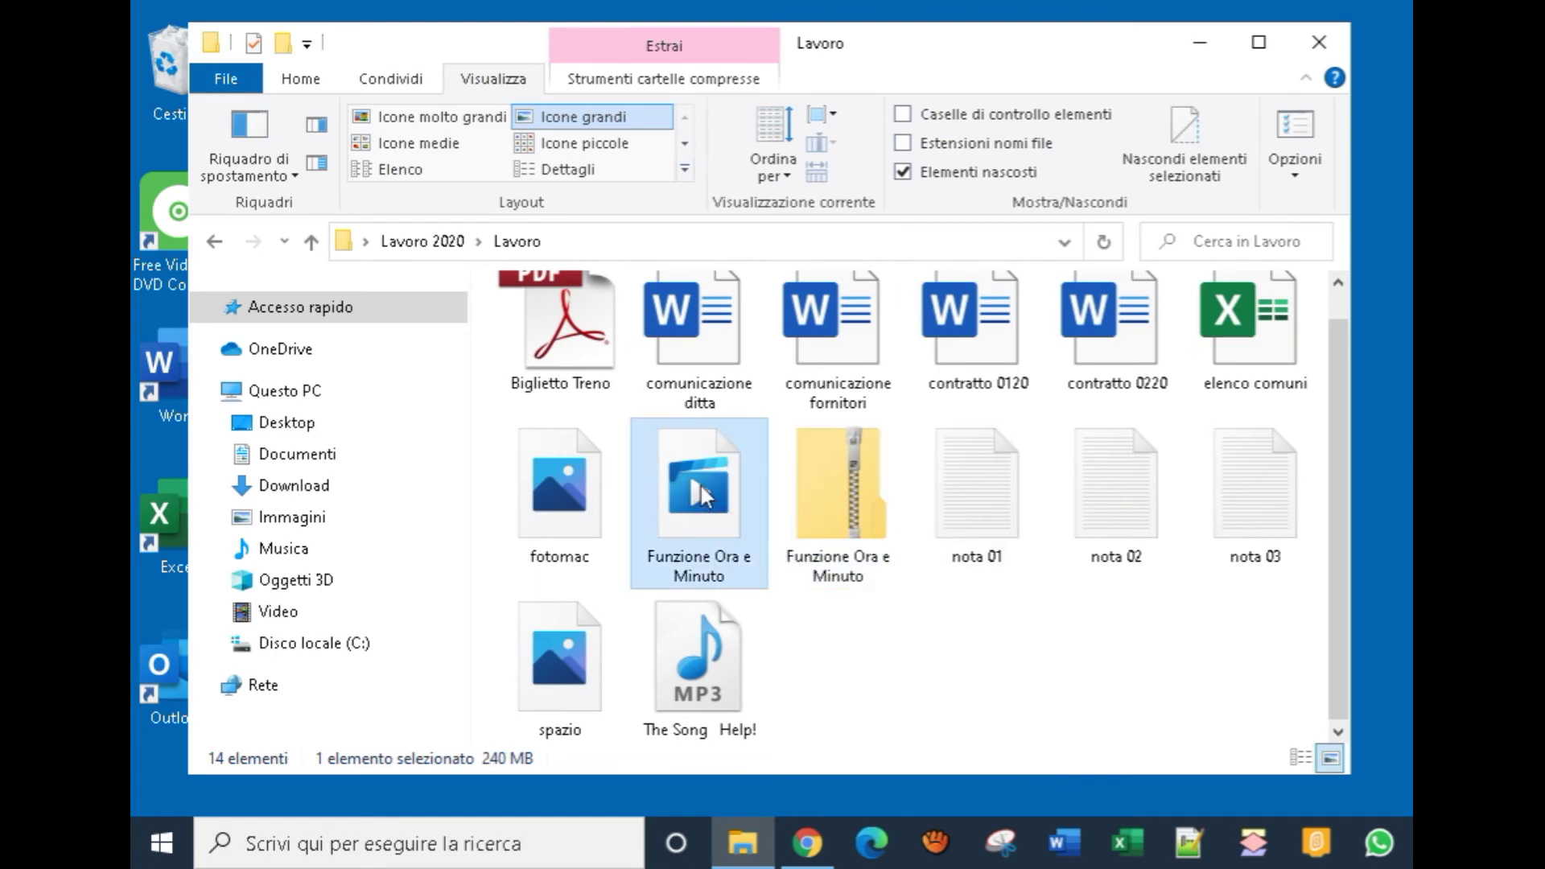
{"action": "right_click", "coordinate": [701, 486]}
{"action": "left_click", "coordinate": [770, 465]}
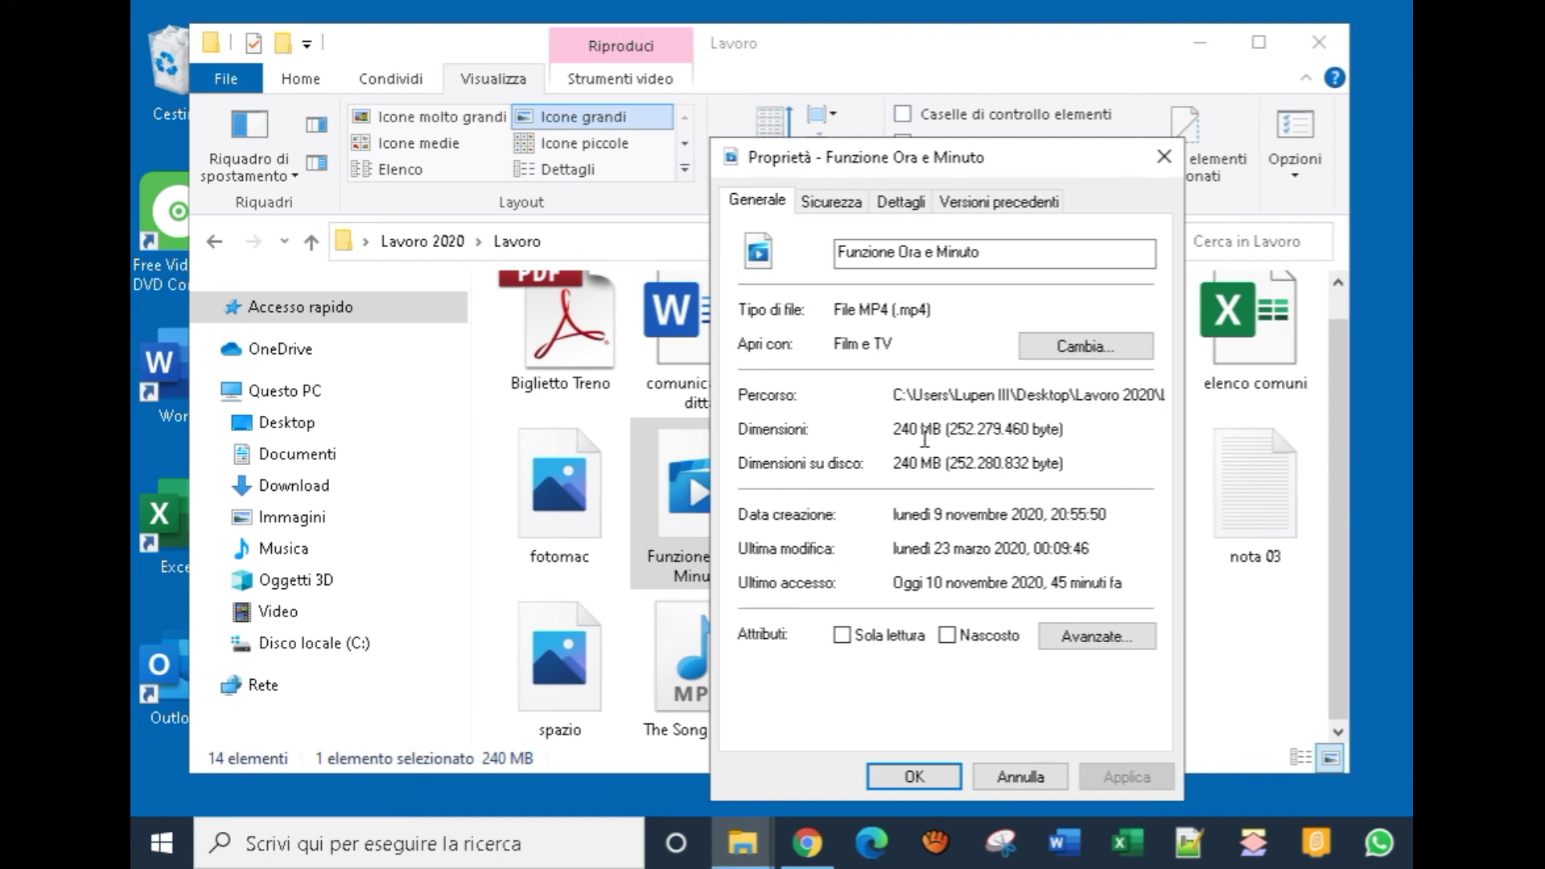
{"action": "left_click", "coordinate": [917, 772]}
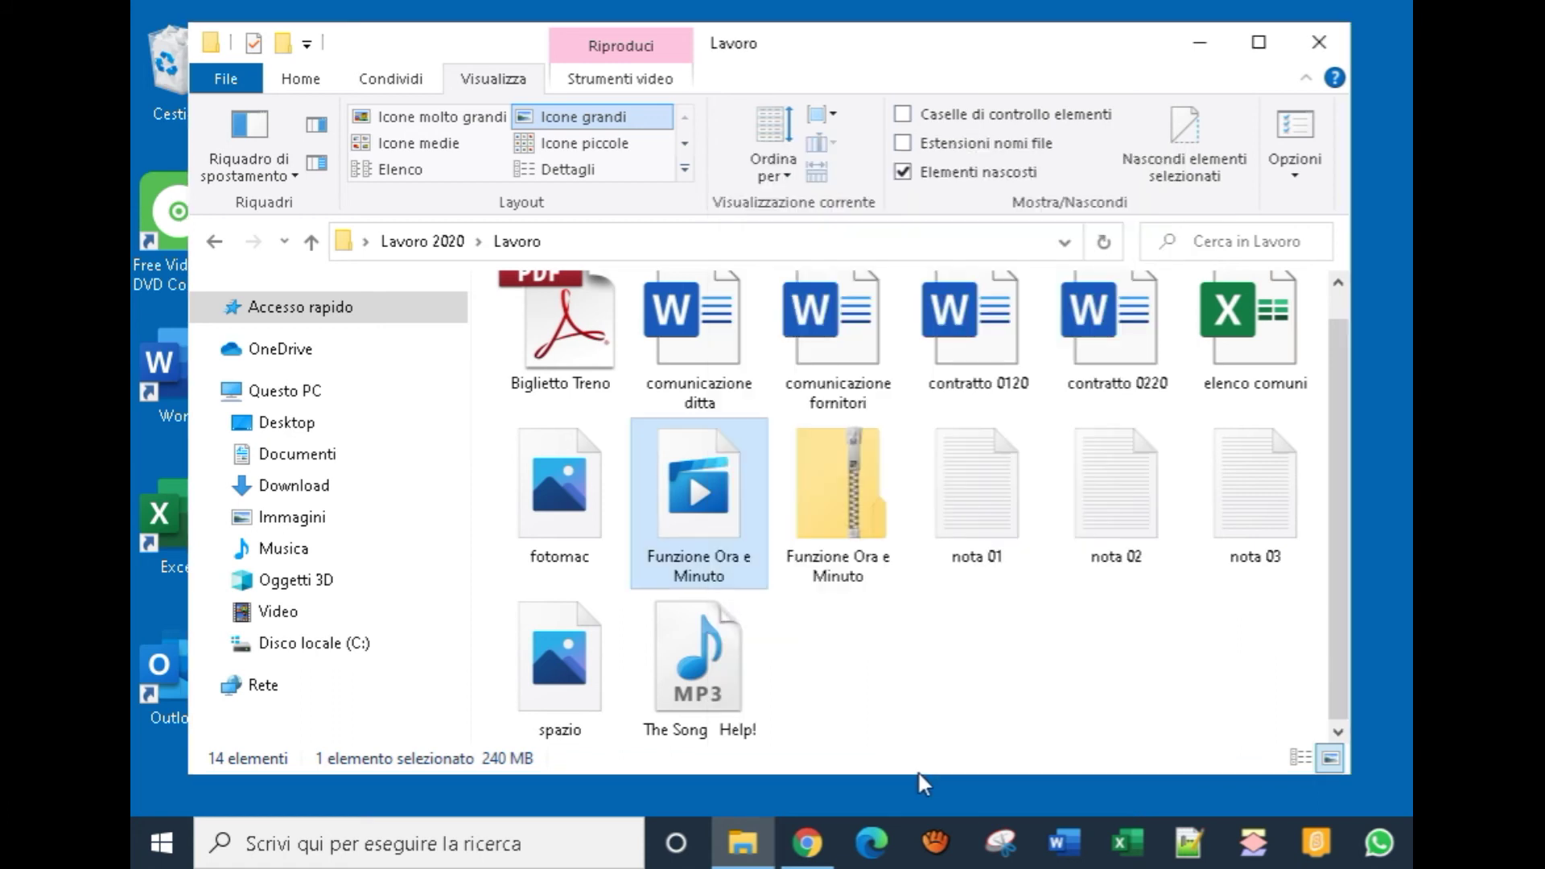
{"action": "left_click", "coordinate": [951, 647]}
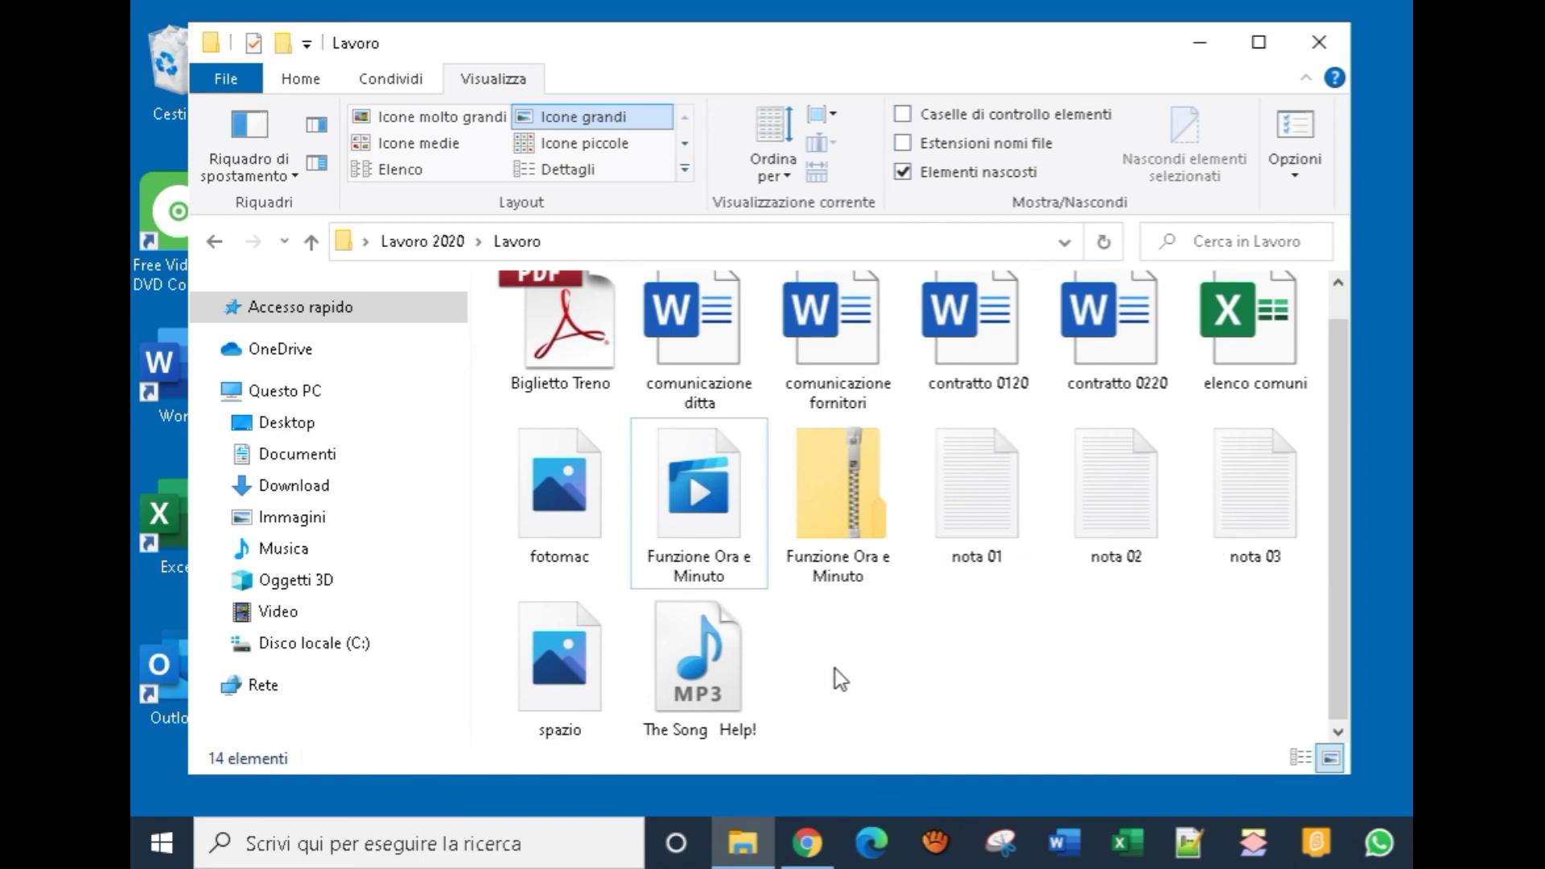
Copy the Funzione Ora e Minuto zip archive from the Lavoro folder to the desktop, closing the folder window
{"action": "left_click", "coordinate": [840, 492]}
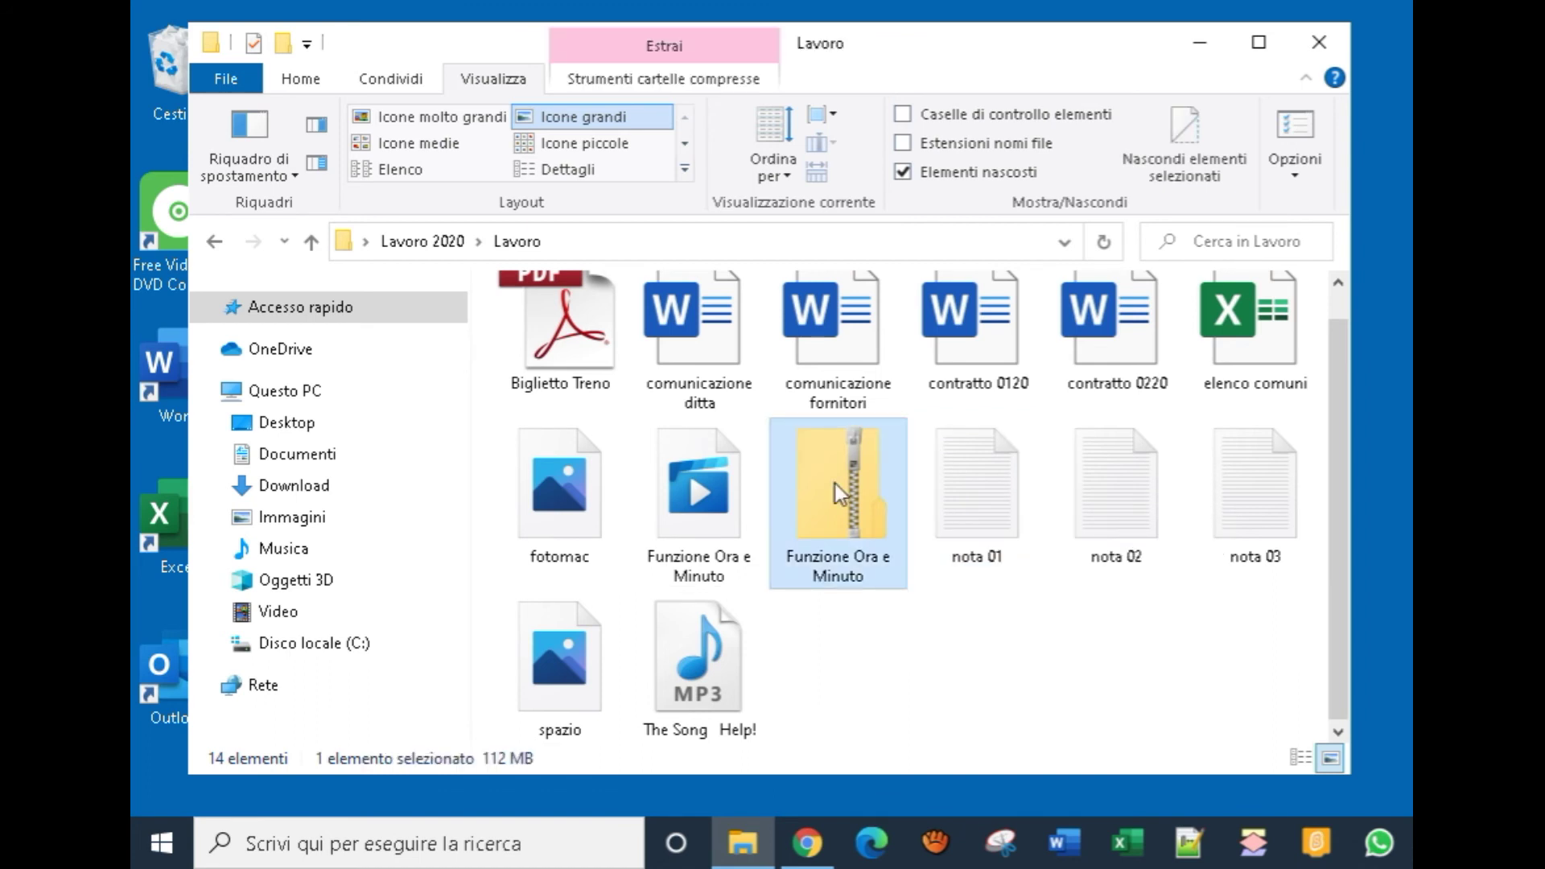
{"action": "mouse_move", "coordinate": [805, 501]}
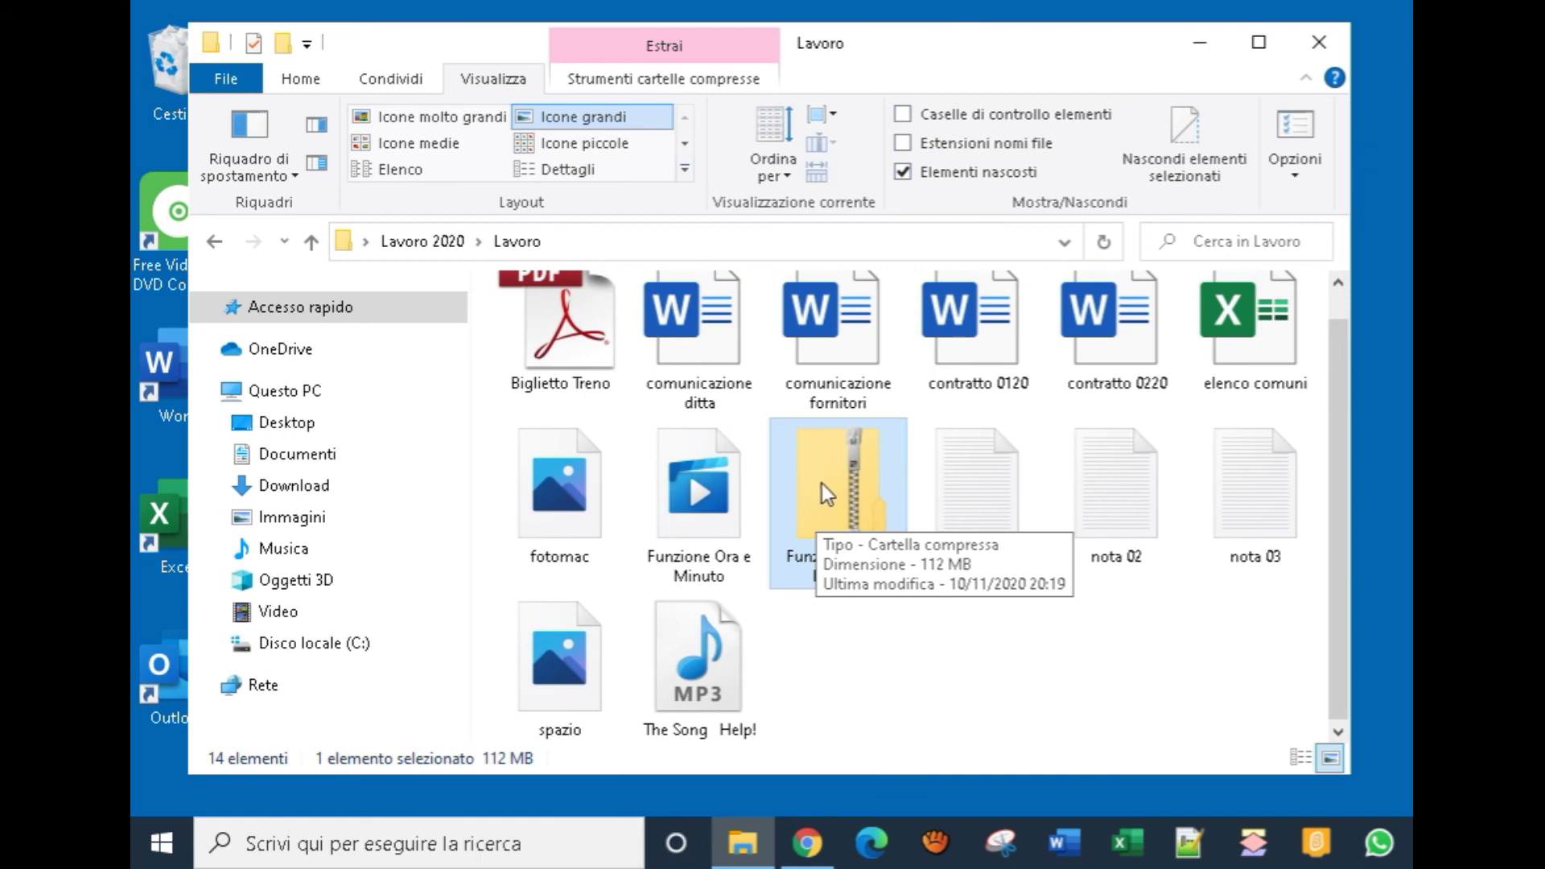
{"action": "right_click", "coordinate": [829, 490]}
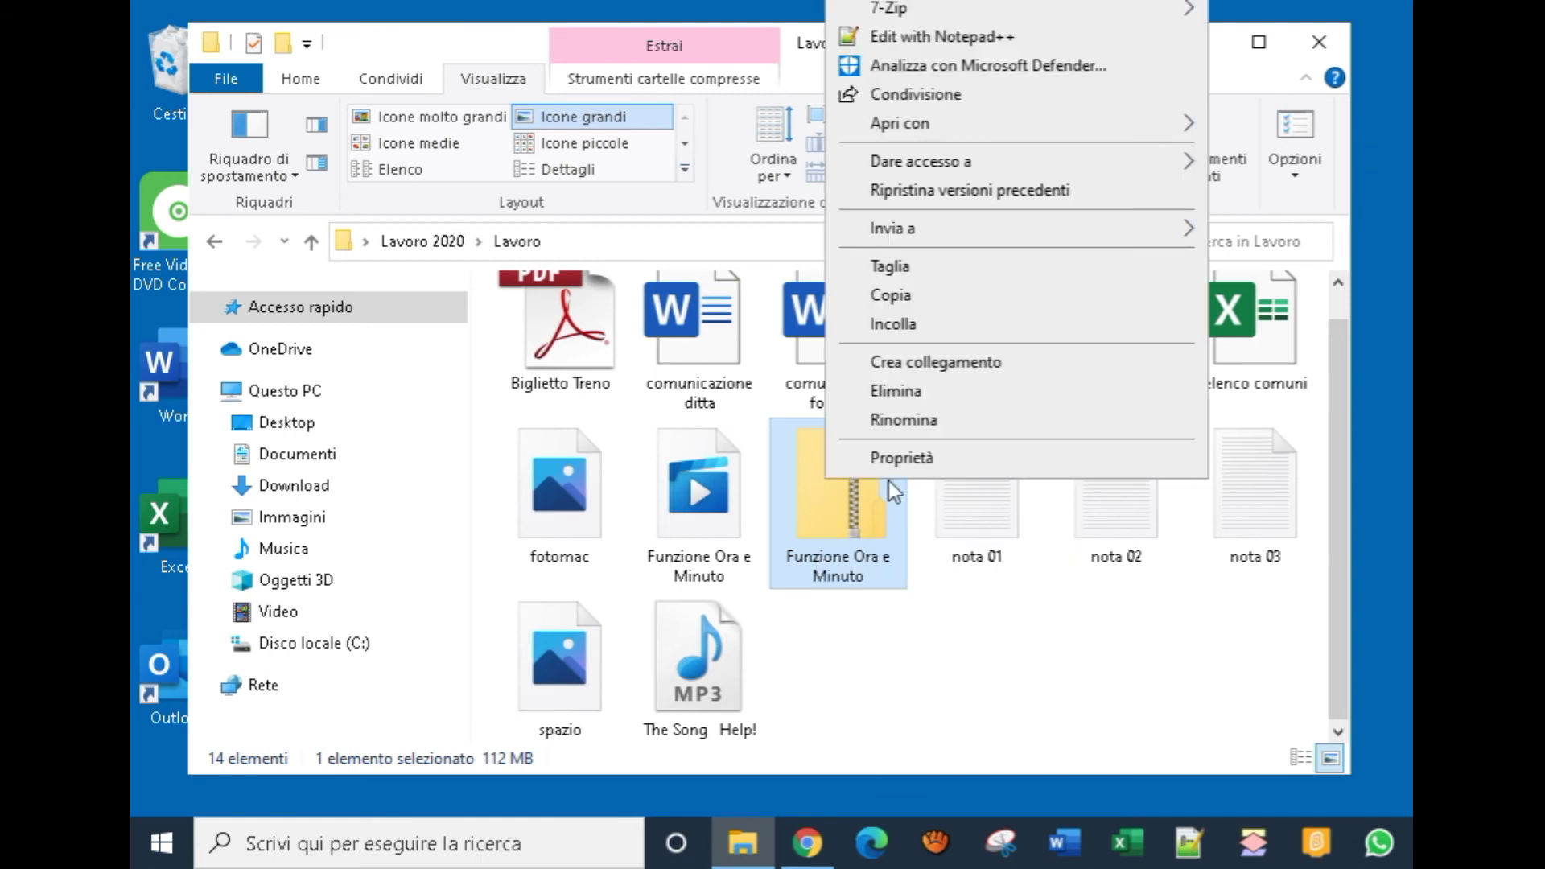
{"action": "left_click", "coordinate": [890, 298]}
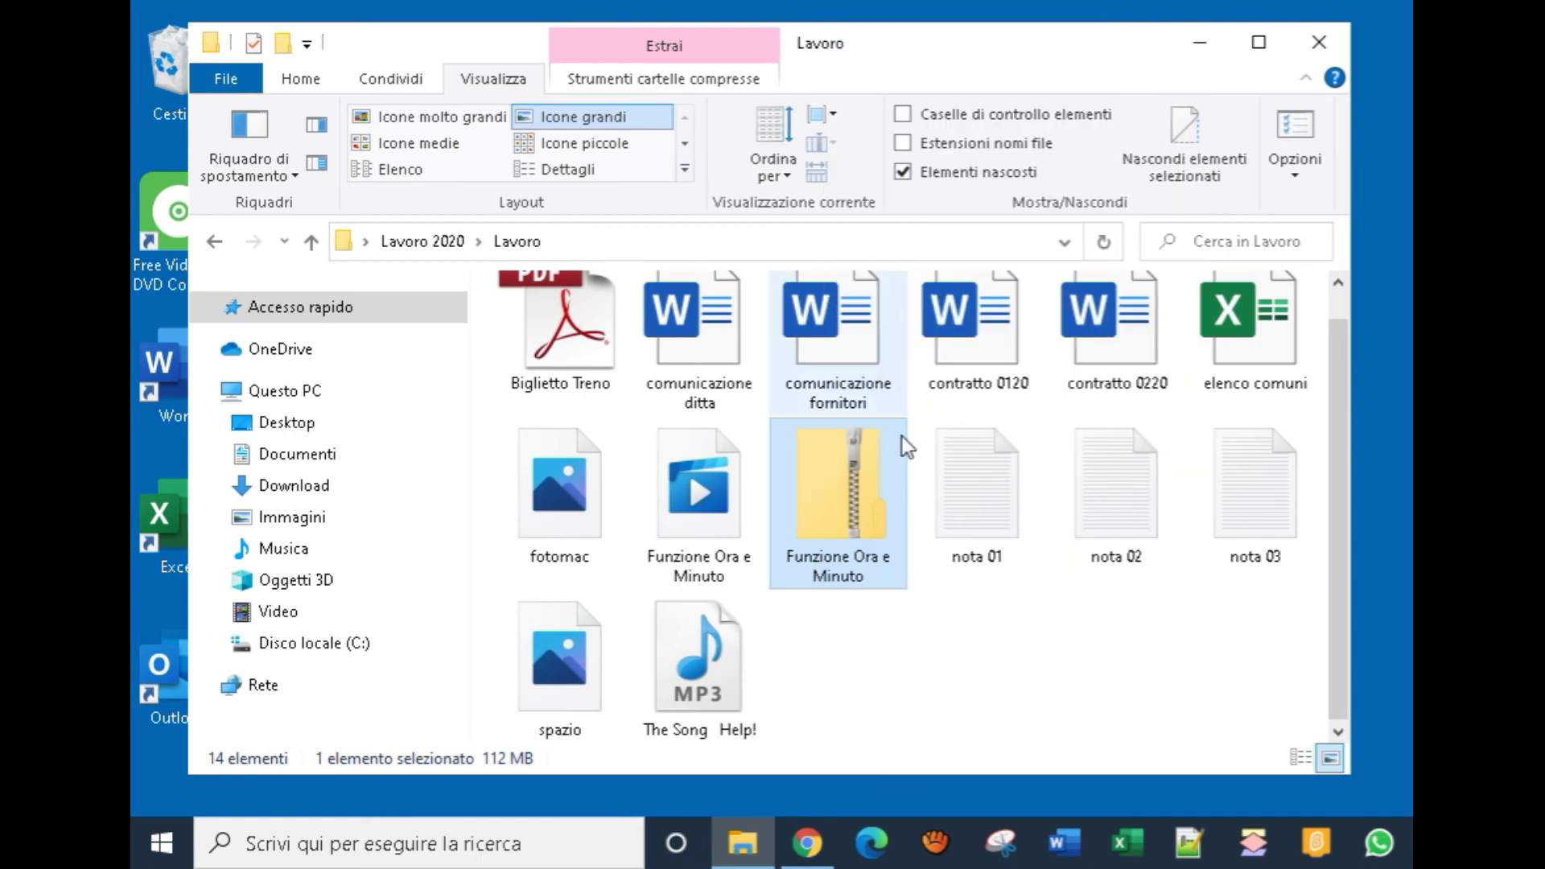
{"action": "left_click", "coordinate": [1320, 43]}
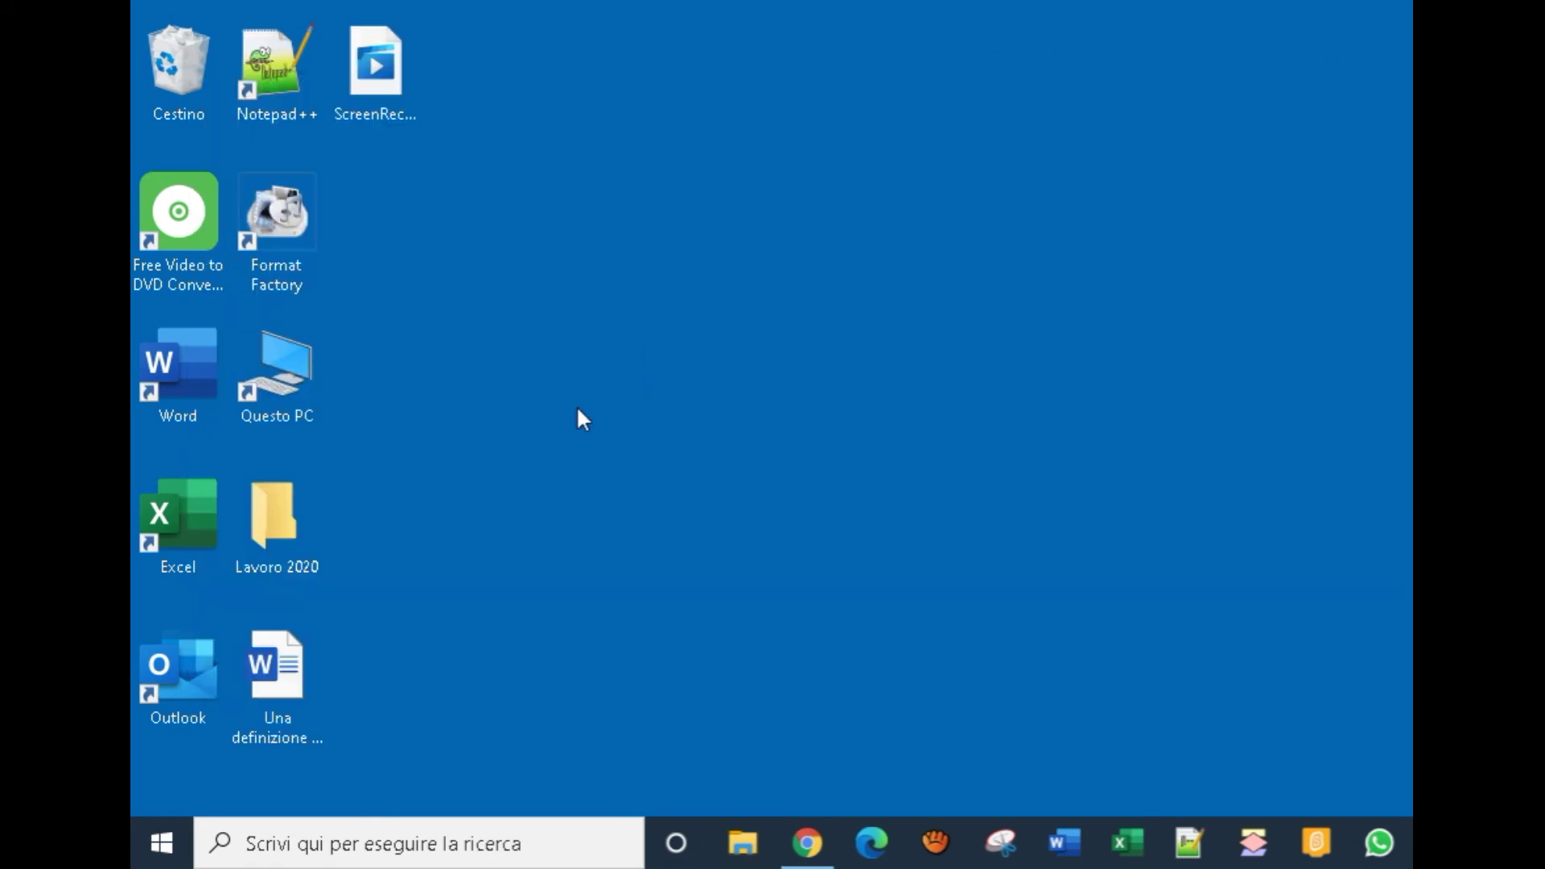
{"action": "right_click", "coordinate": [533, 437]}
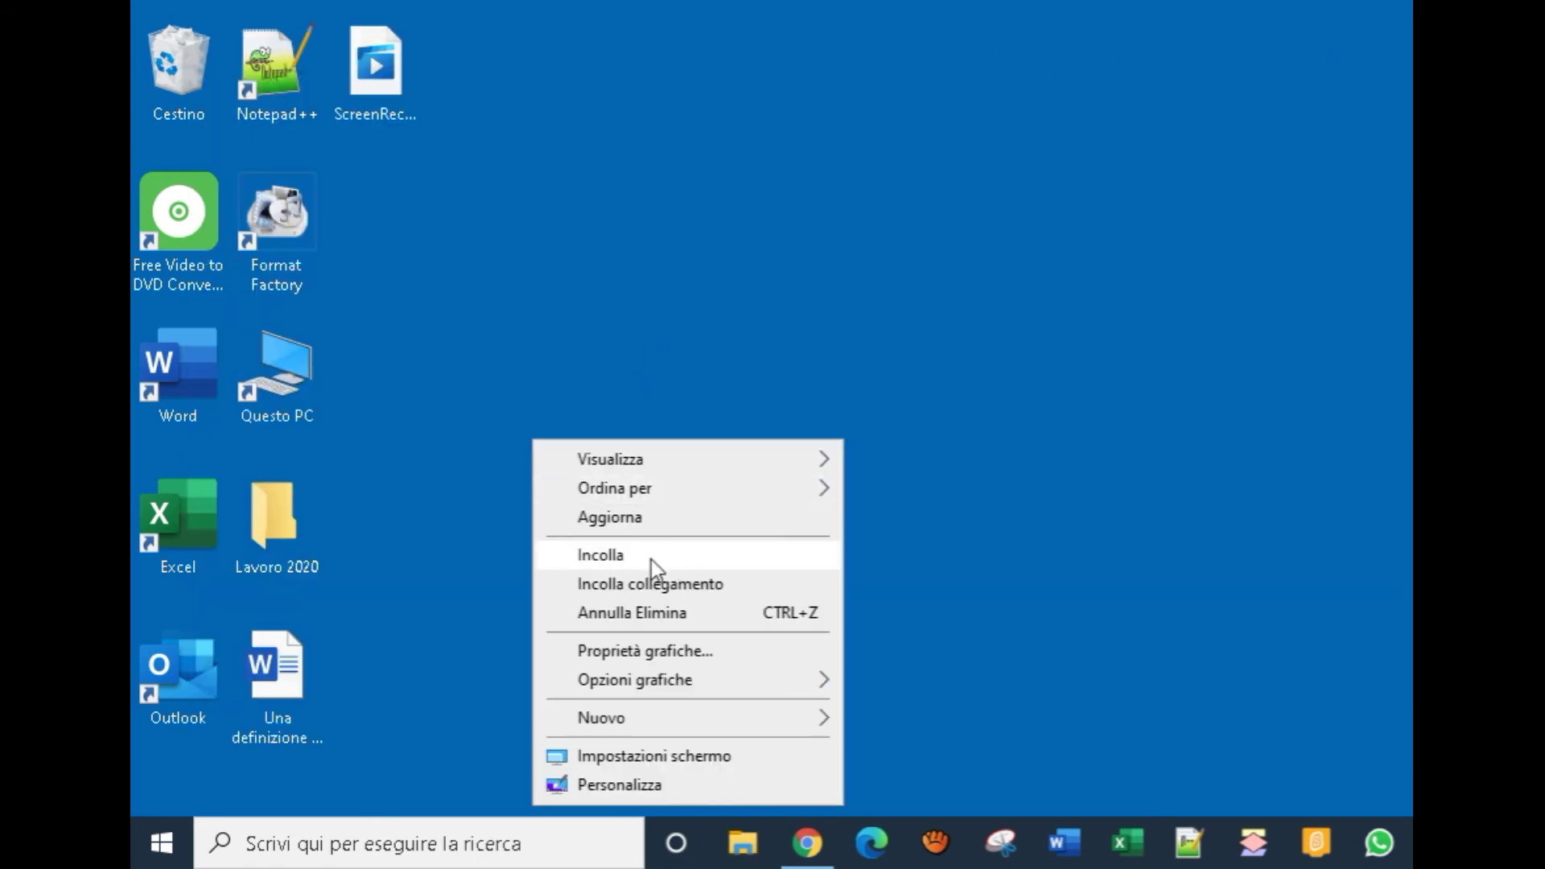
{"action": "left_click", "coordinate": [650, 556]}
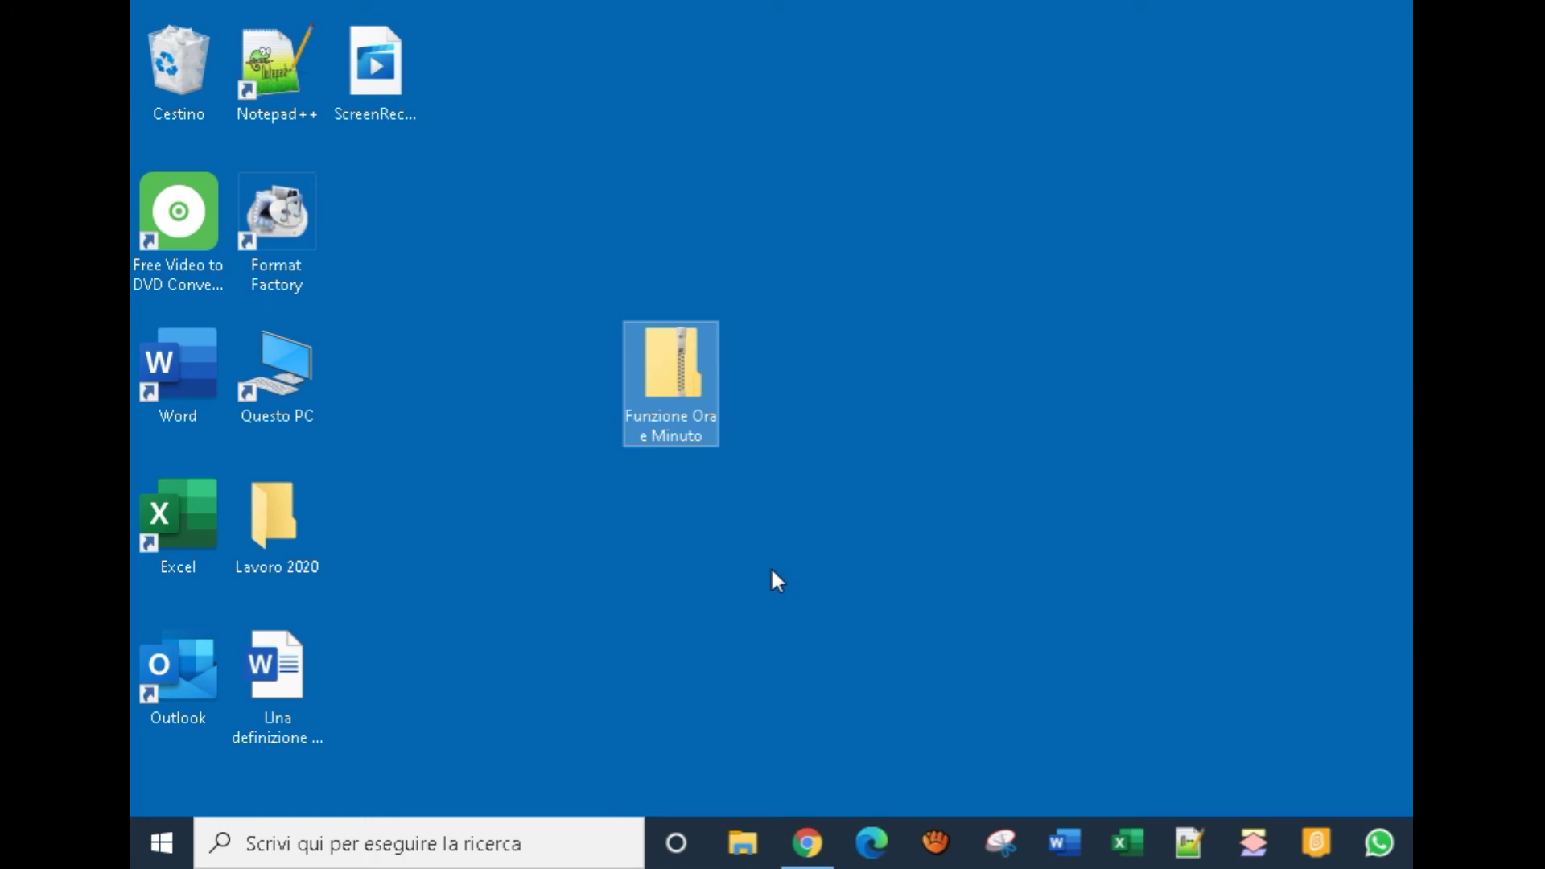
View the contents of the desktop's Funzione Ora e Minuto archive, then extract it directly onto the desktop with 7-Zip
{"action": "double_click", "coordinate": [673, 365]}
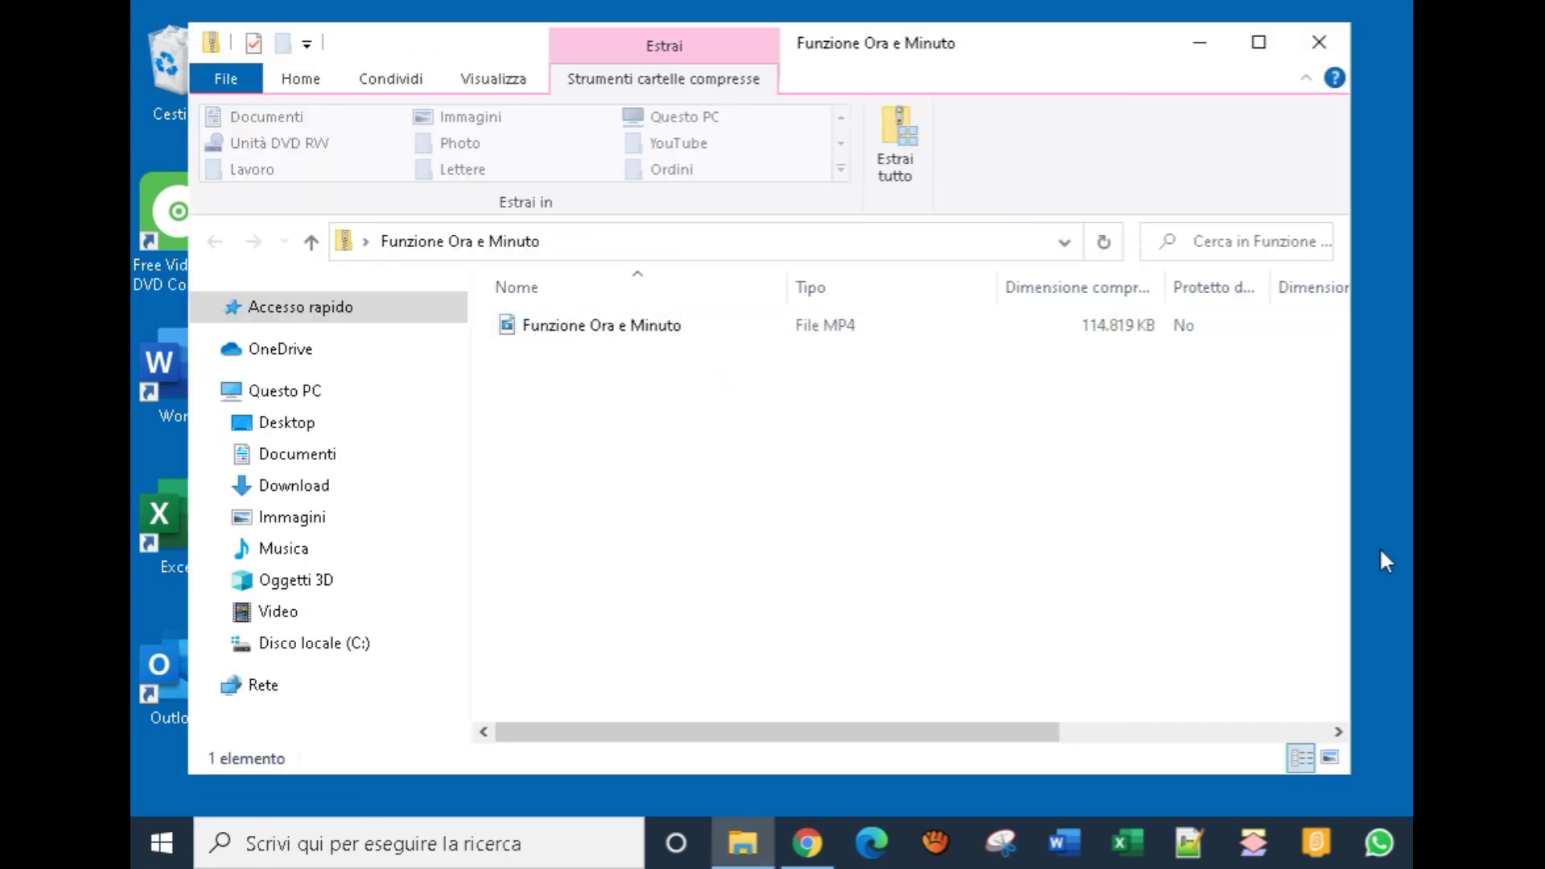
{"action": "left_click", "coordinate": [1319, 45]}
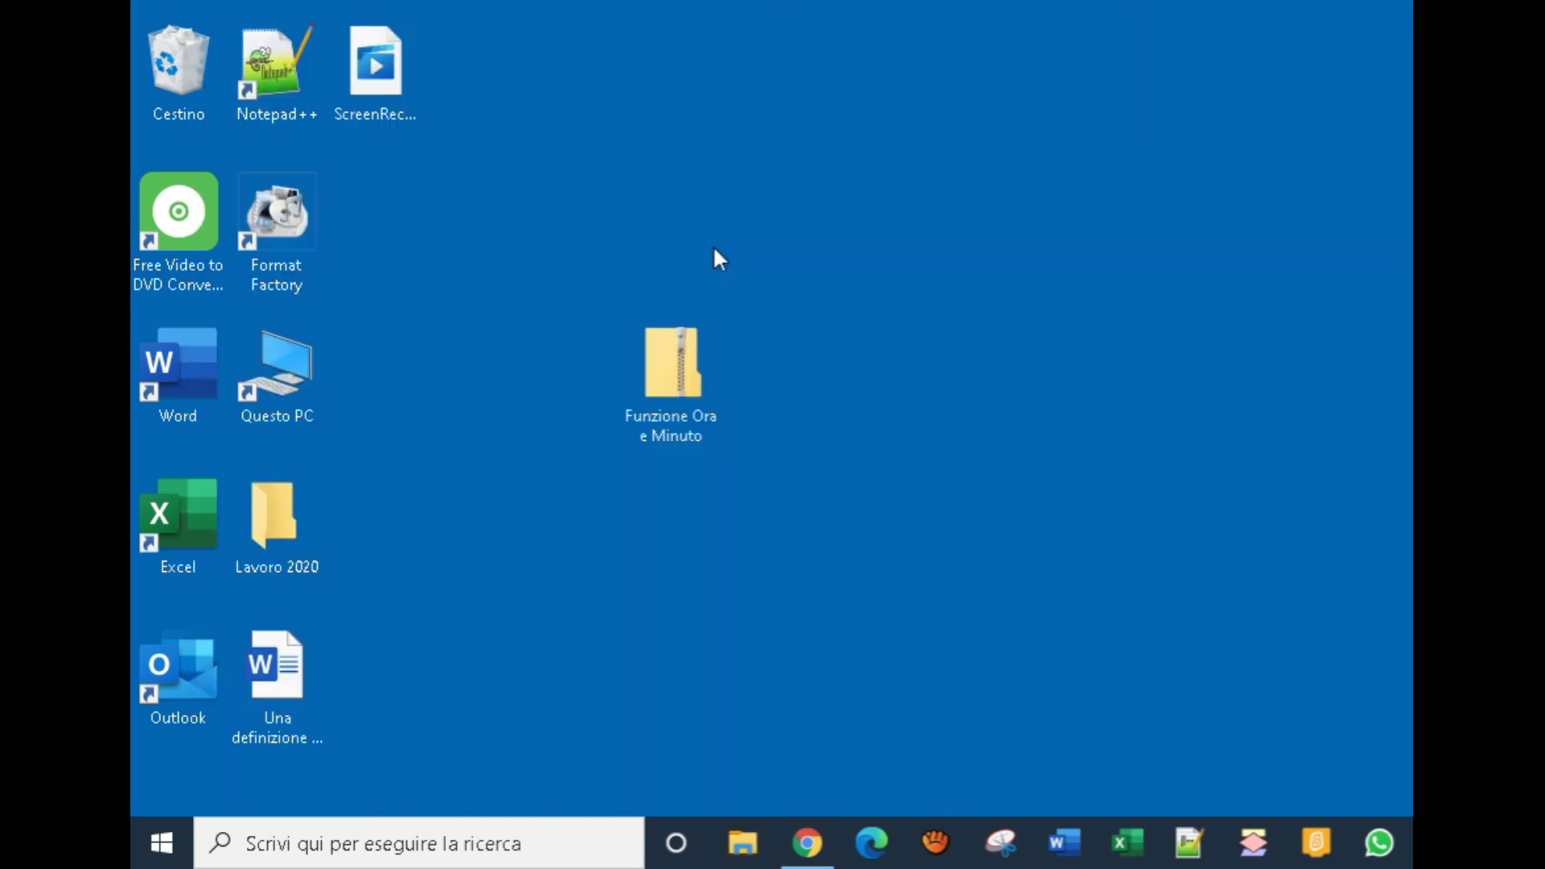
{"action": "right_click", "coordinate": [670, 332]}
{"action": "mouse_move", "coordinate": [969, 355]}
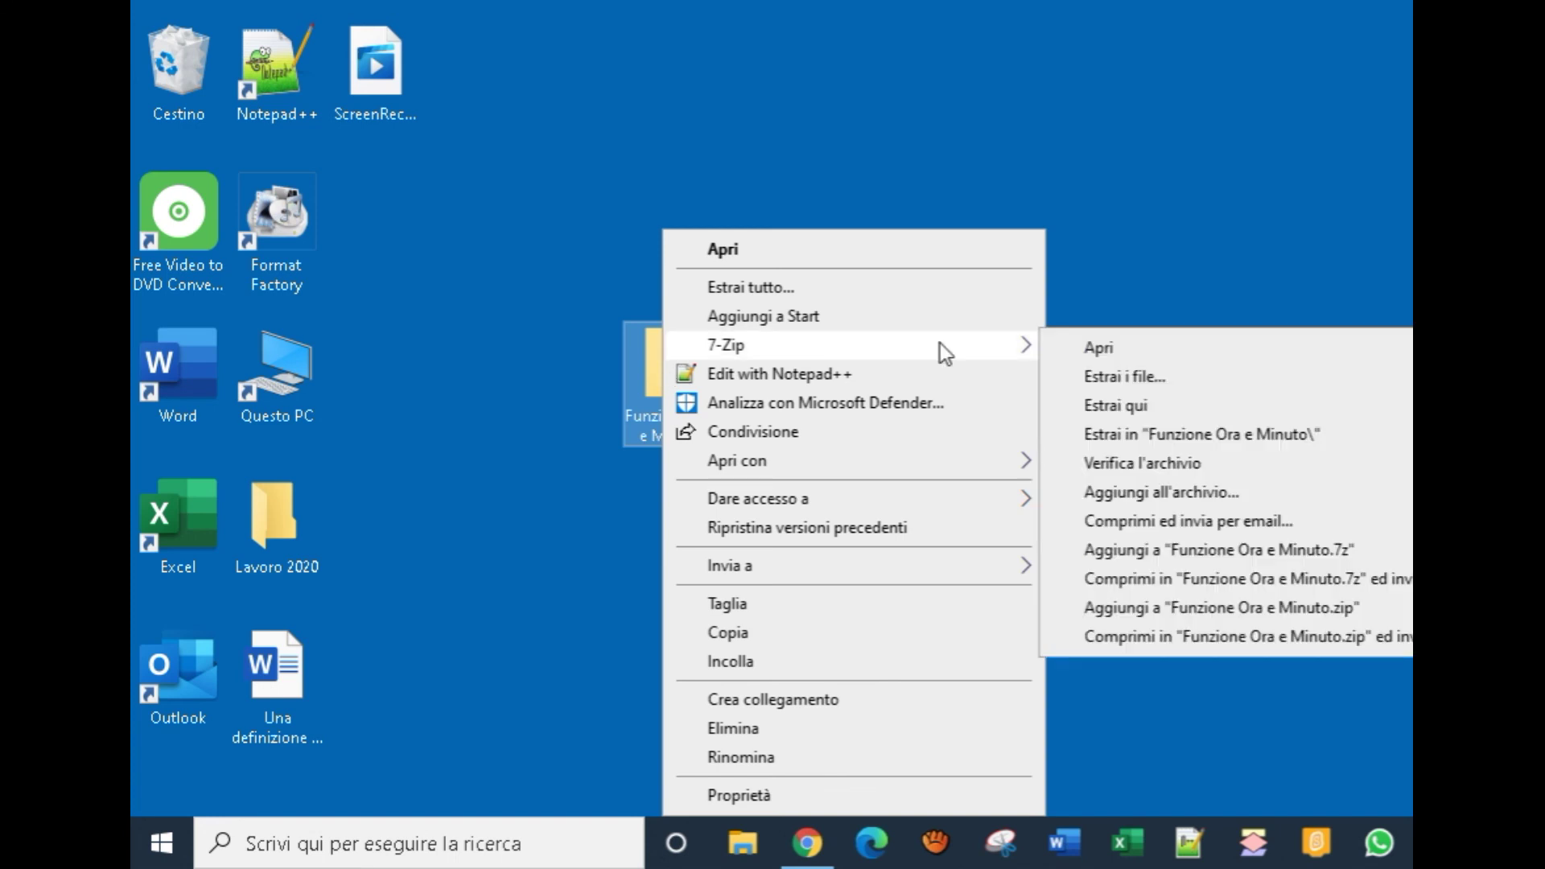
{"action": "left_click", "coordinate": [1111, 404]}
{"action": "left_click", "coordinate": [386, 216]}
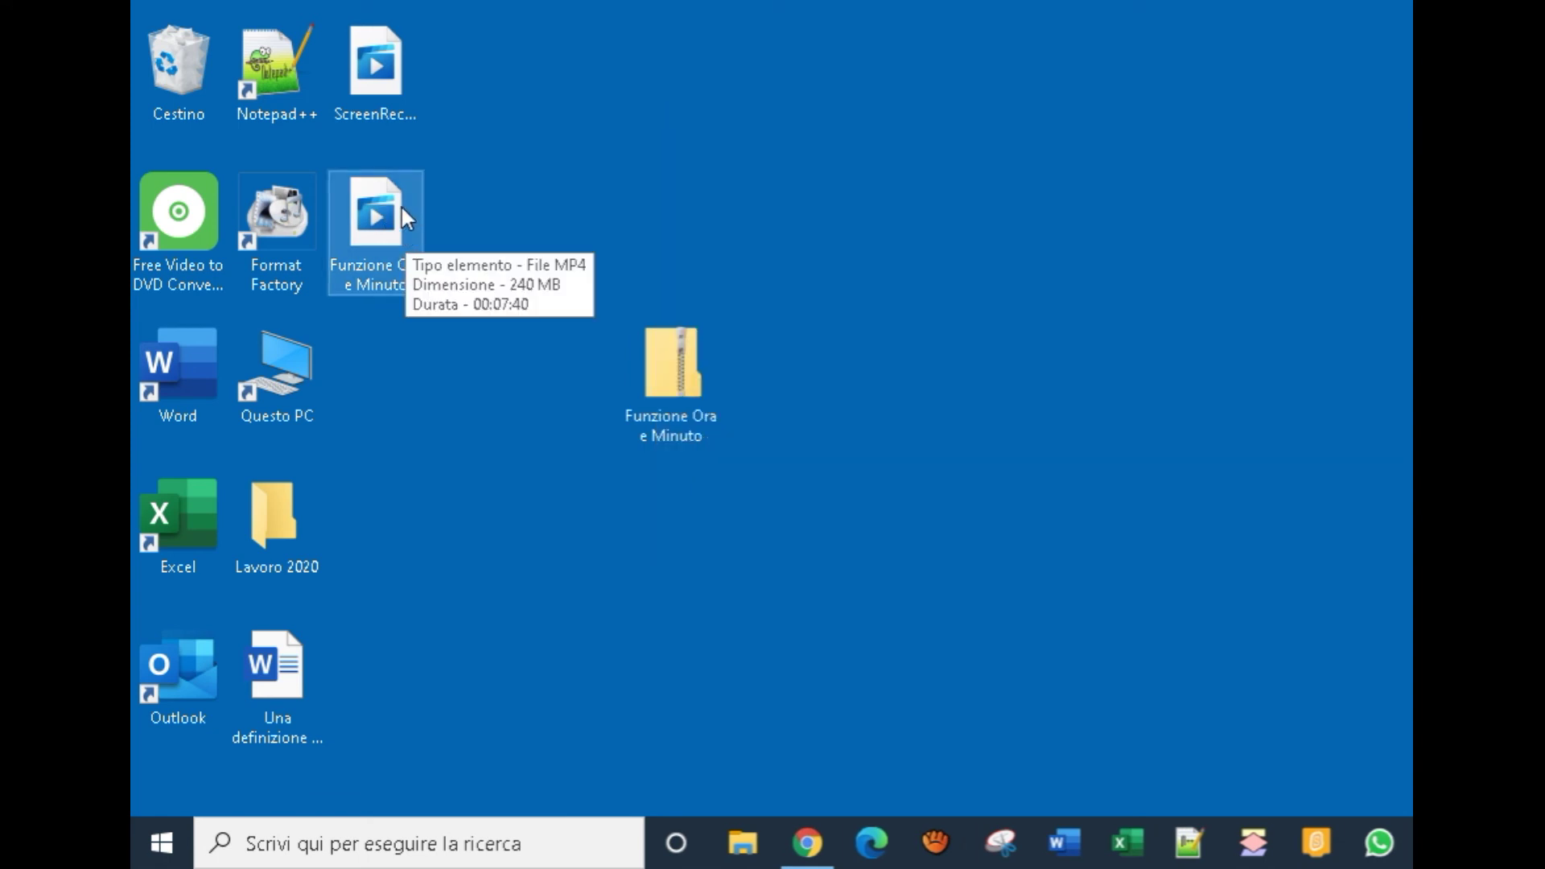
{"action": "left_click", "coordinate": [1010, 403]}
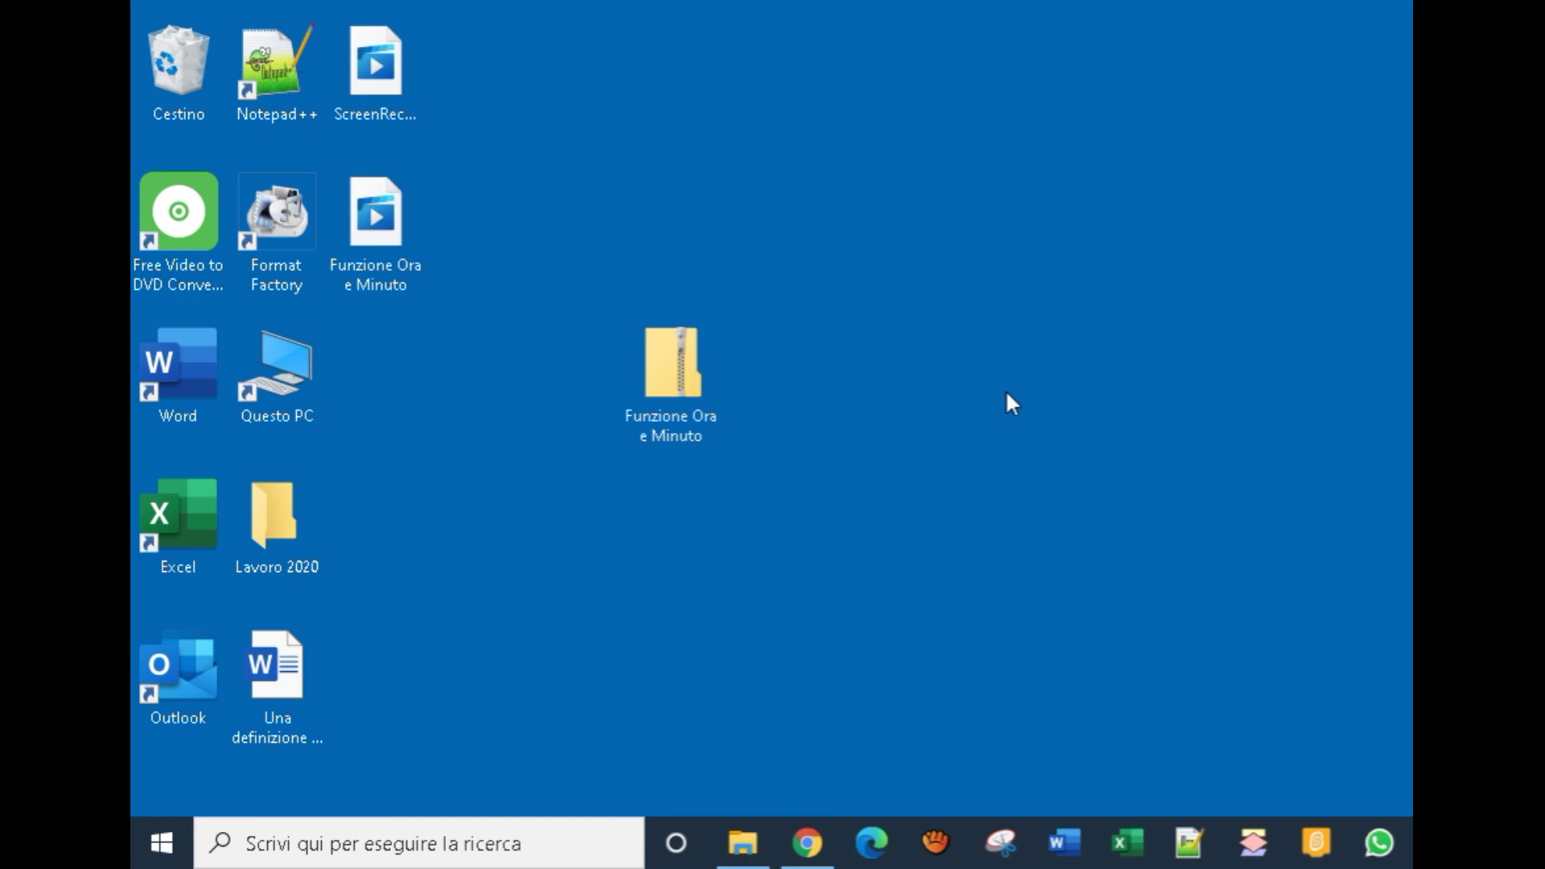
In the Lavoro folder, compress the two comunicazione and two contratto Word documents together with 7-Zip into "Lavoro.zip"
{"action": "left_click", "coordinate": [739, 845]}
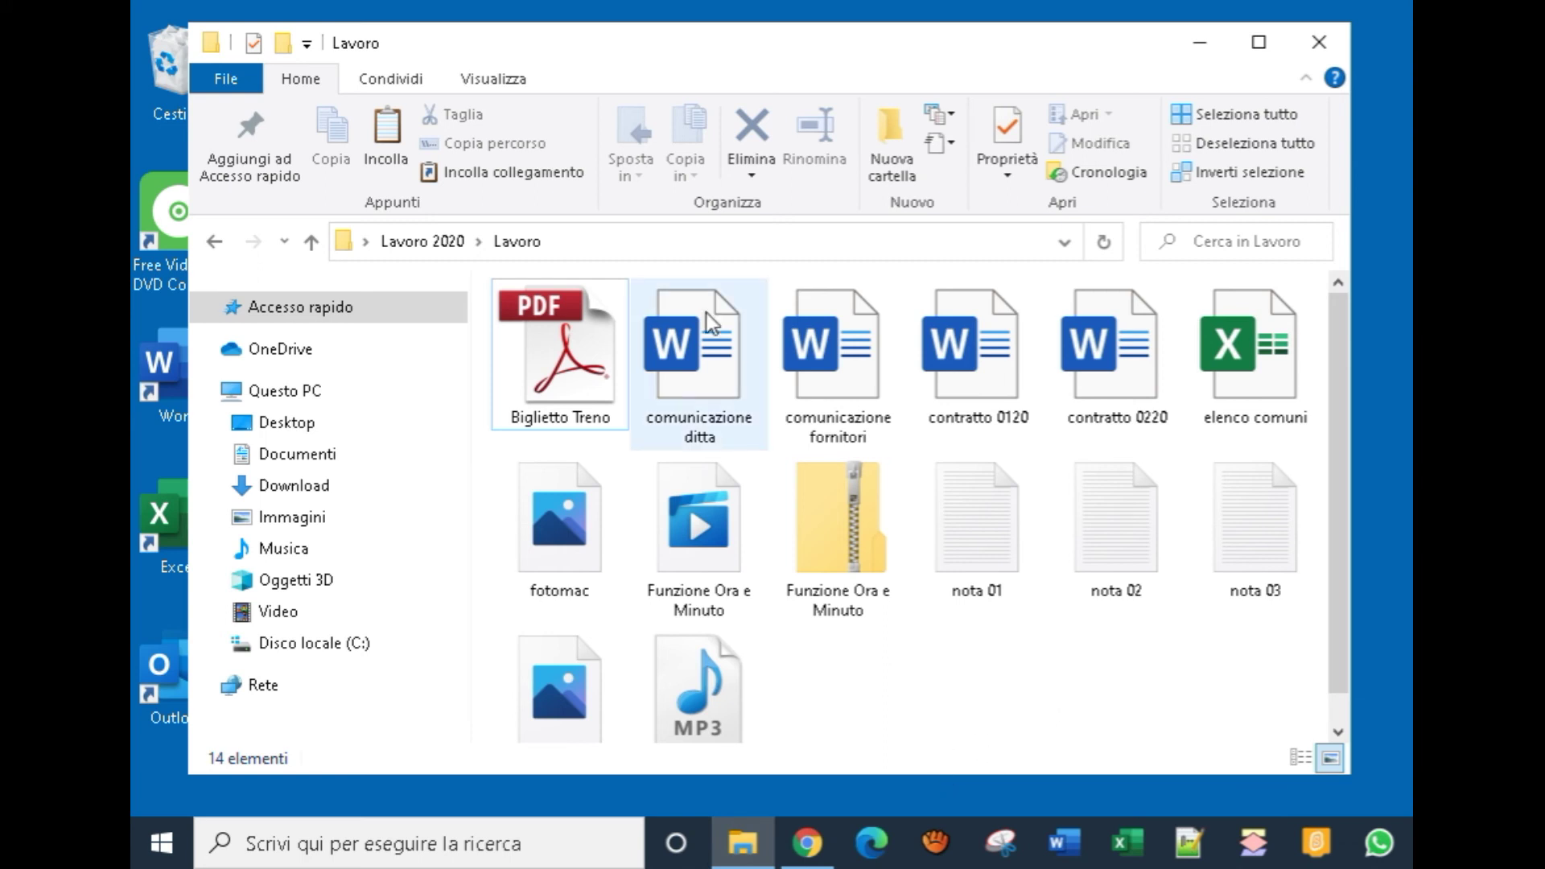
{"action": "mouse_move", "coordinate": [699, 358]}
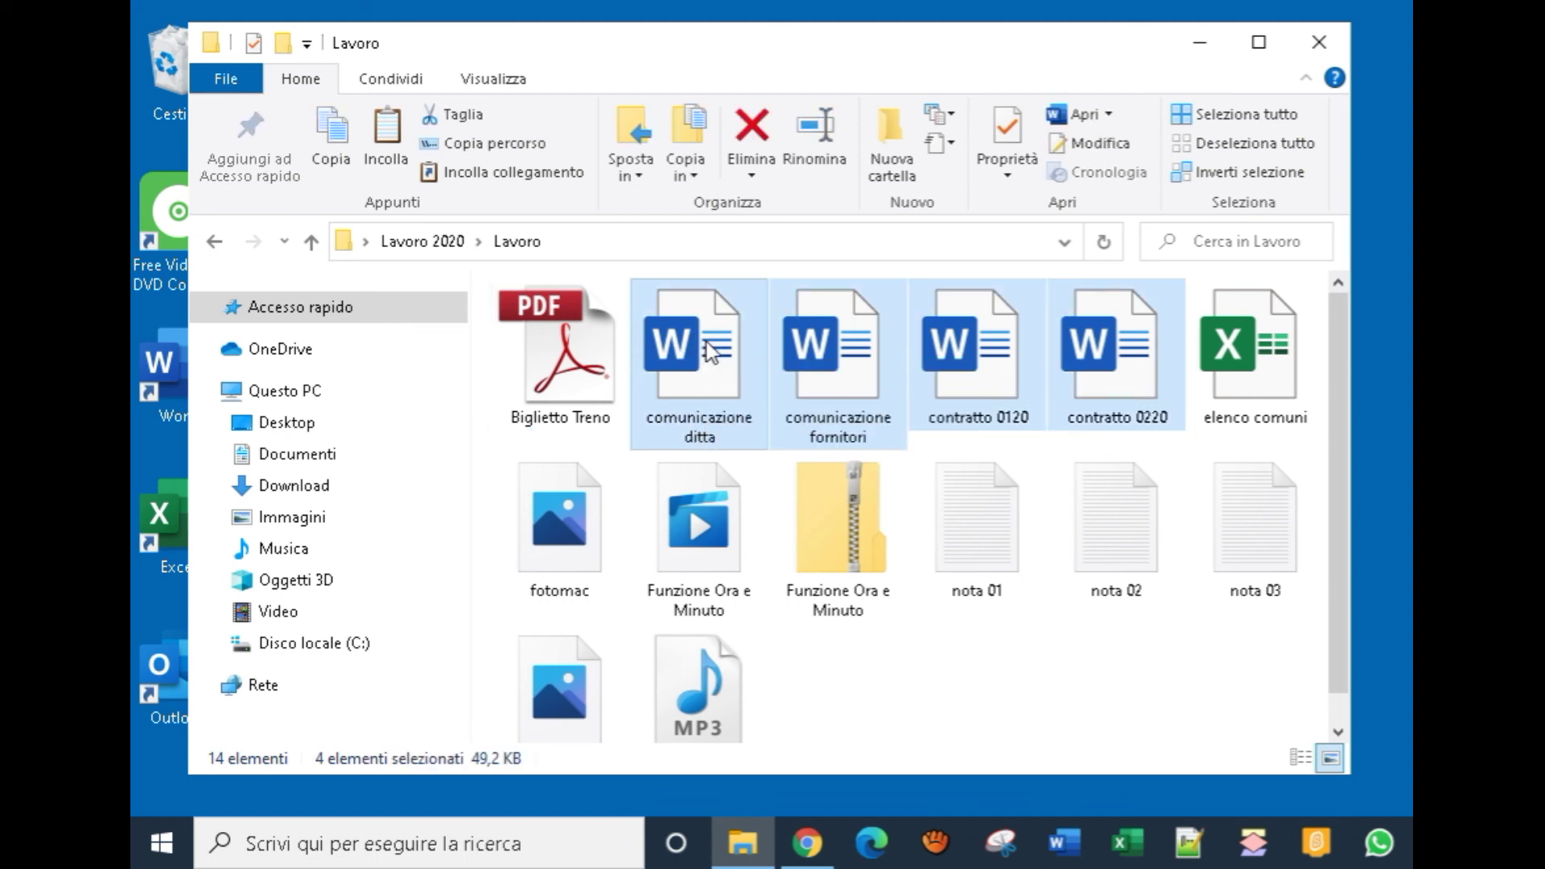
{"action": "right_click", "coordinate": [707, 342]}
{"action": "mouse_move", "coordinate": [872, 364]}
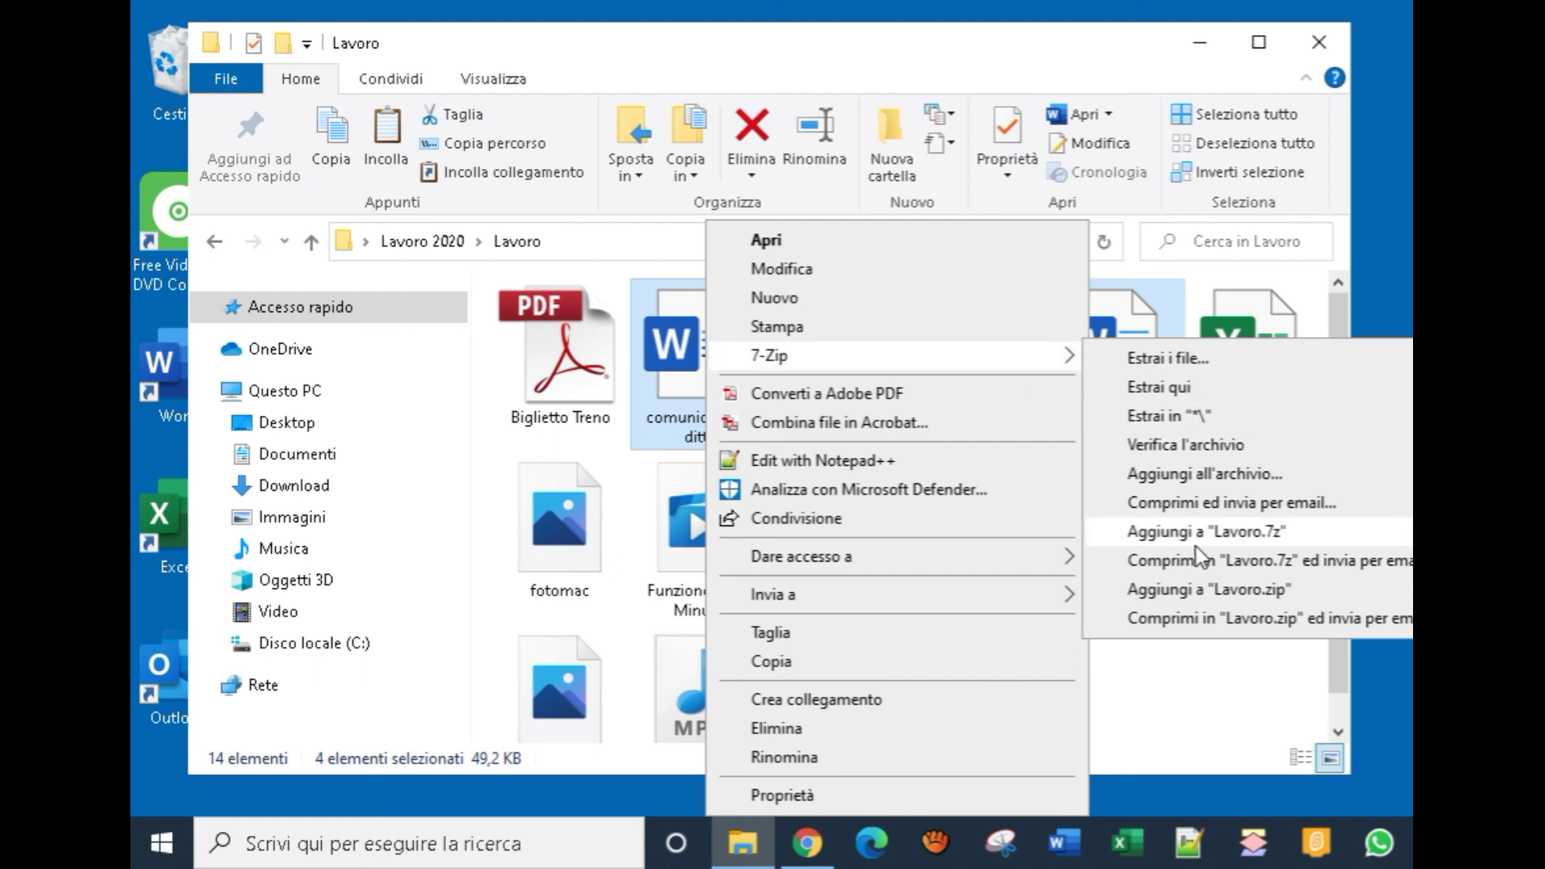
{"action": "left_click", "coordinate": [1231, 596]}
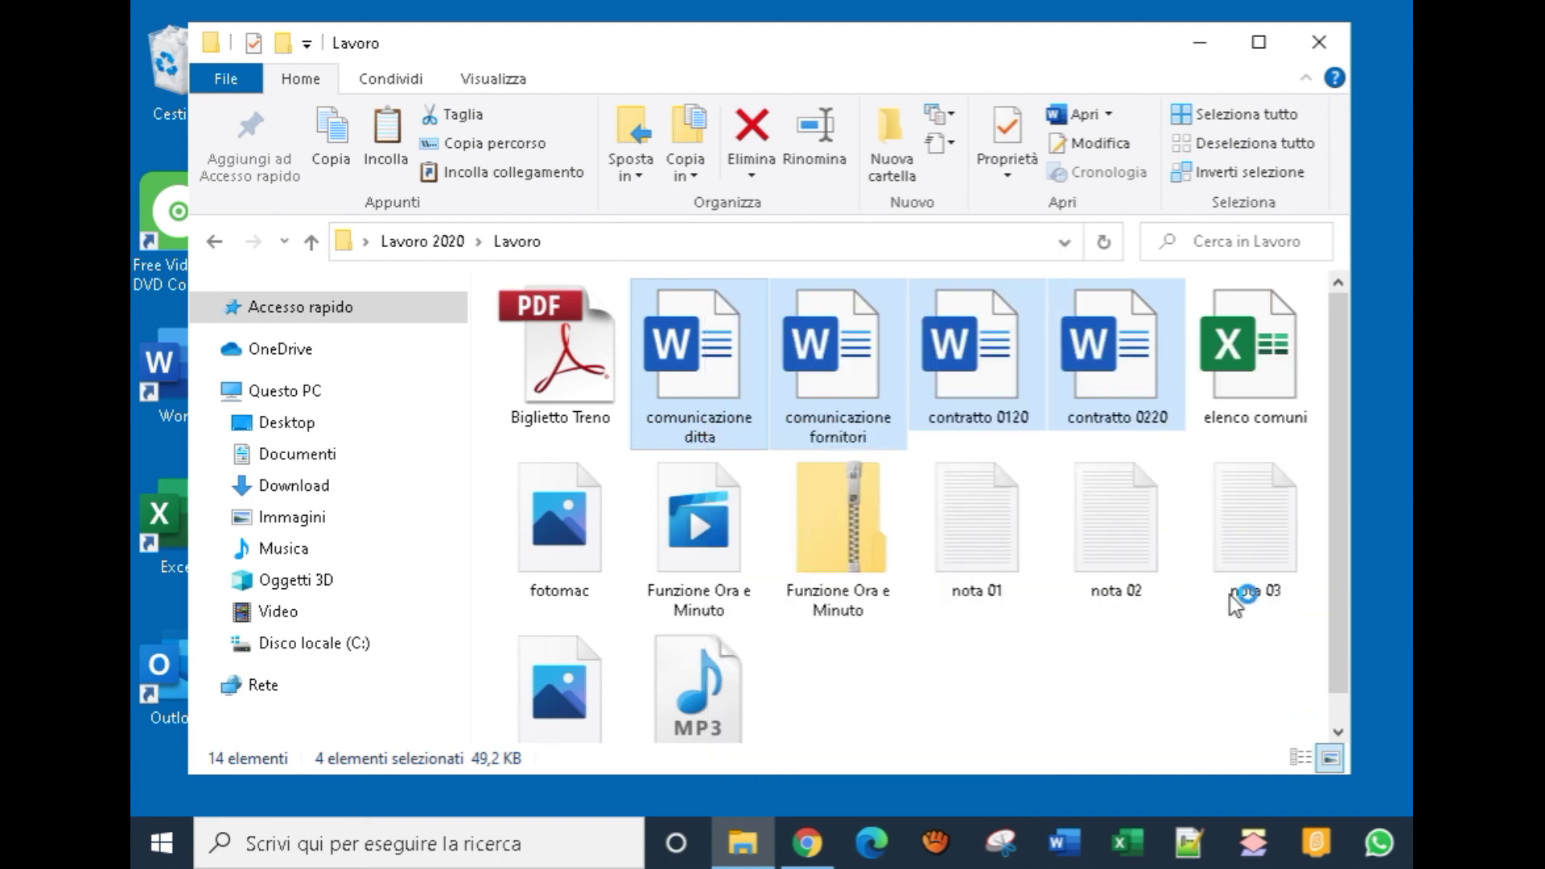
{"action": "left_click", "coordinate": [1131, 655]}
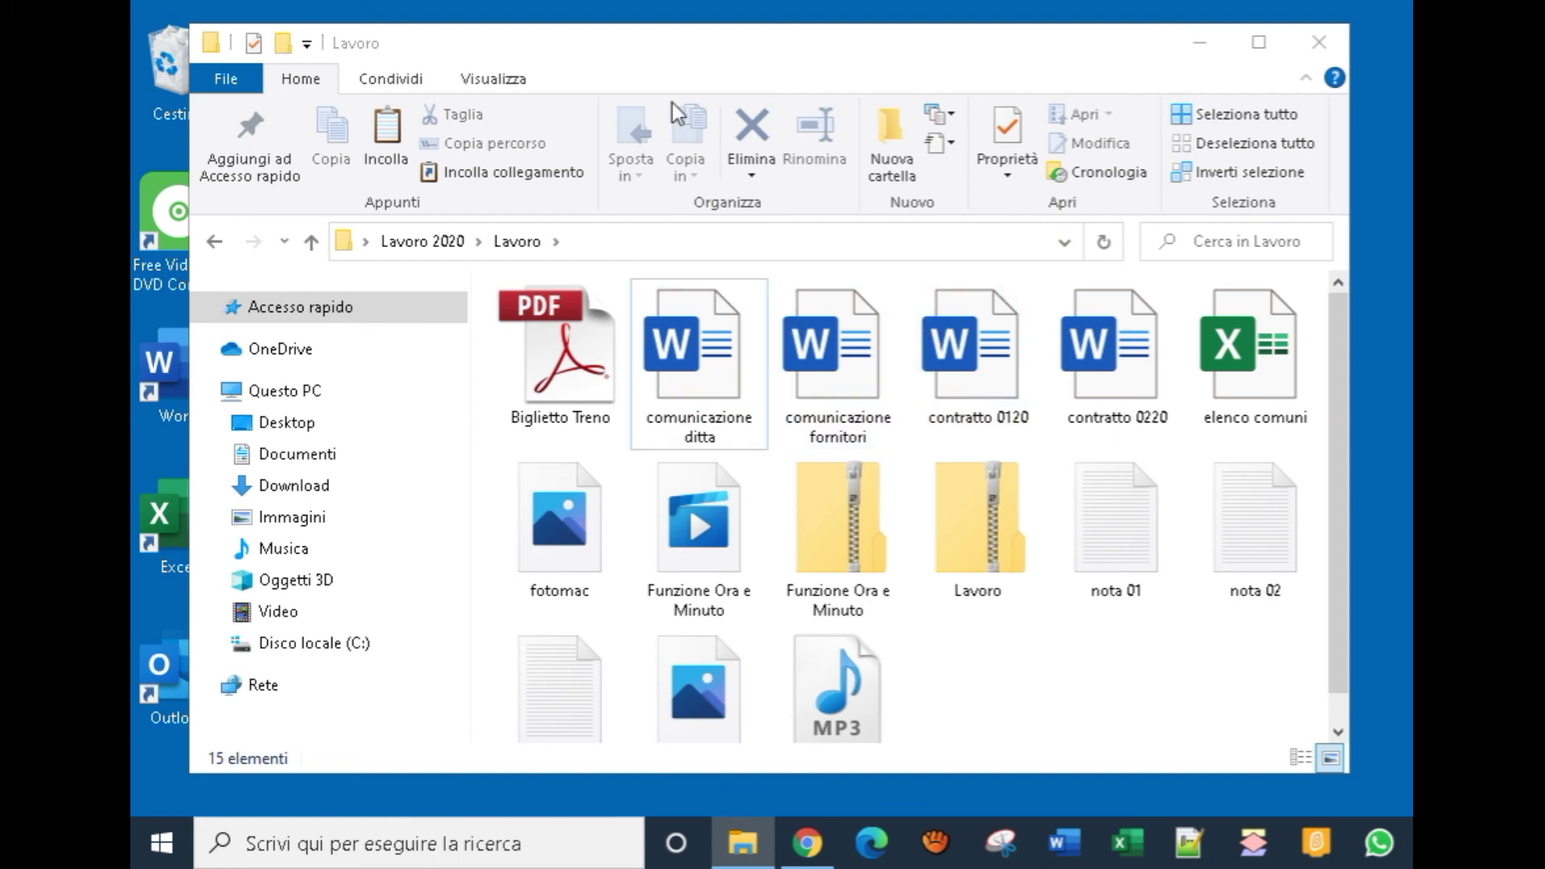
Examine the size and contents of the Lavoro zip archive, closing the opened archive view
{"action": "mouse_move", "coordinate": [970, 495]}
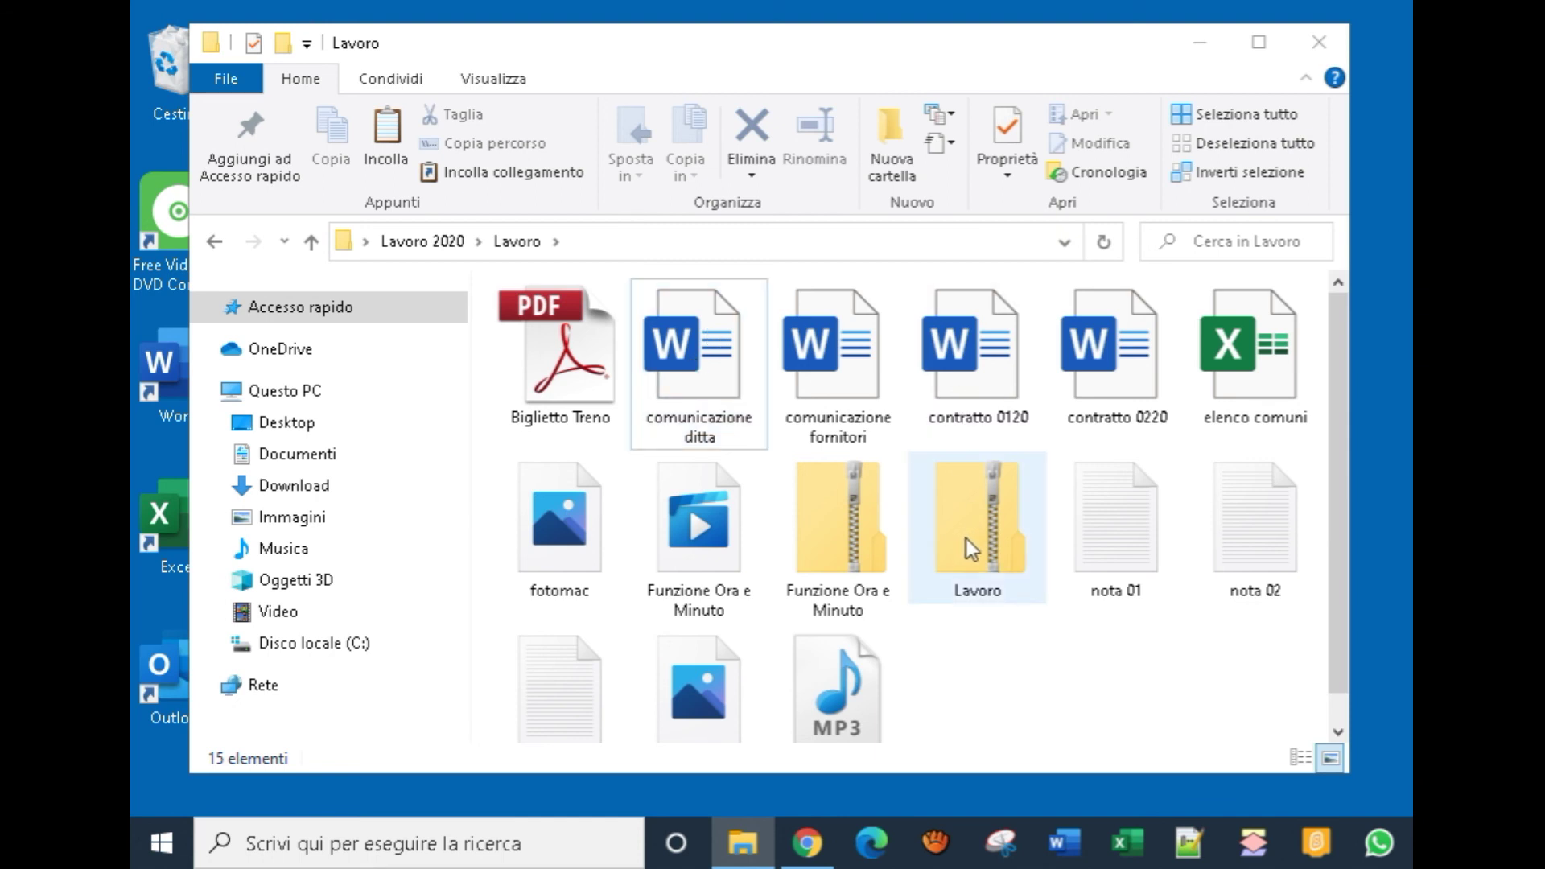
{"action": "mouse_move", "coordinate": [971, 526]}
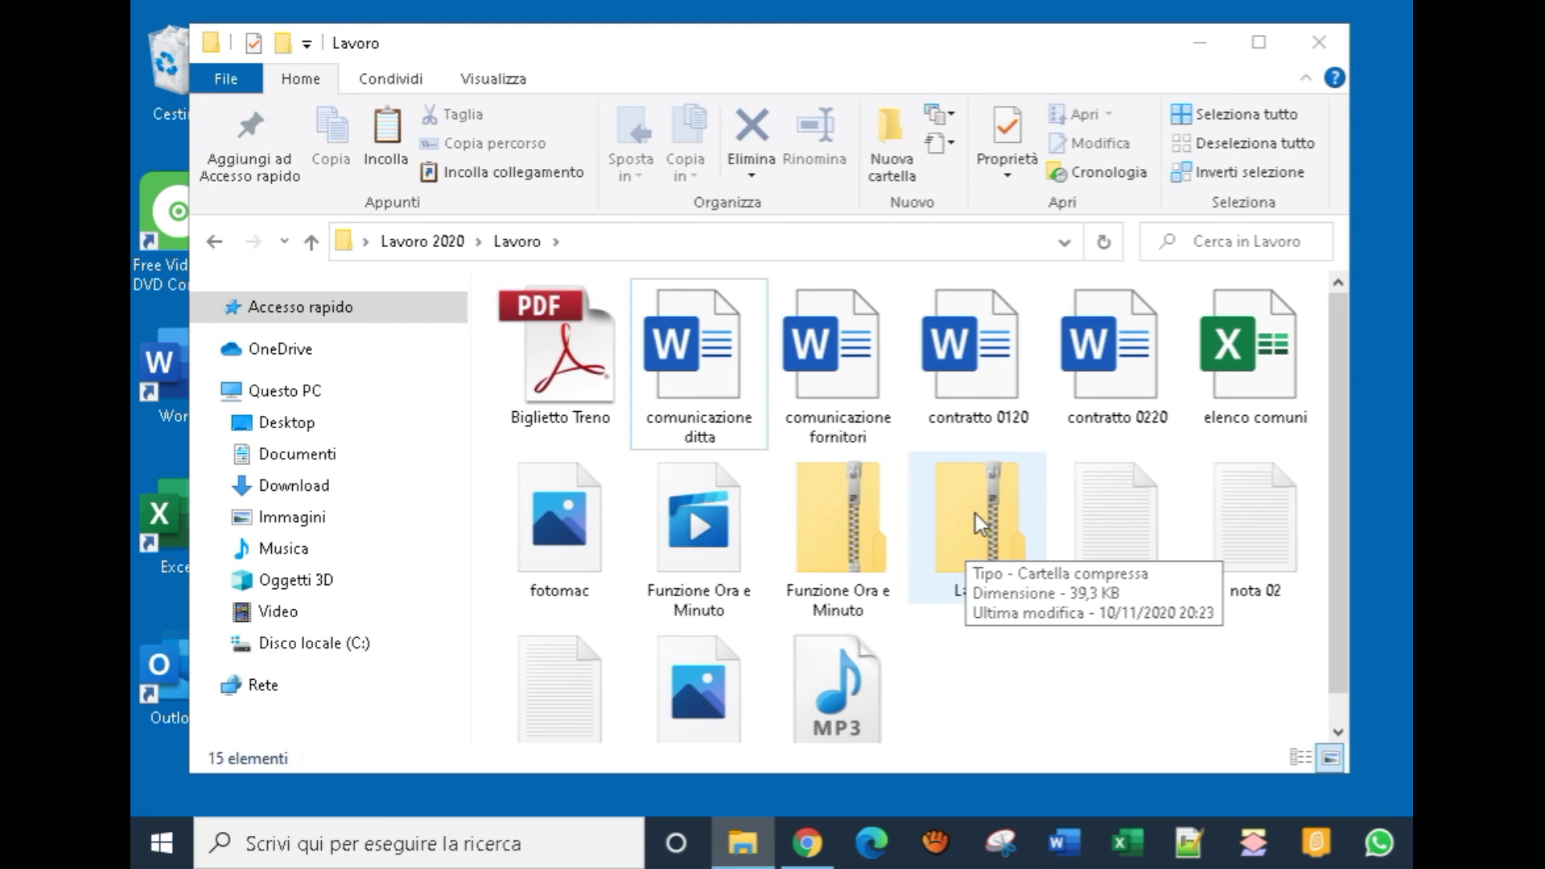
{"action": "double_click", "coordinate": [975, 513]}
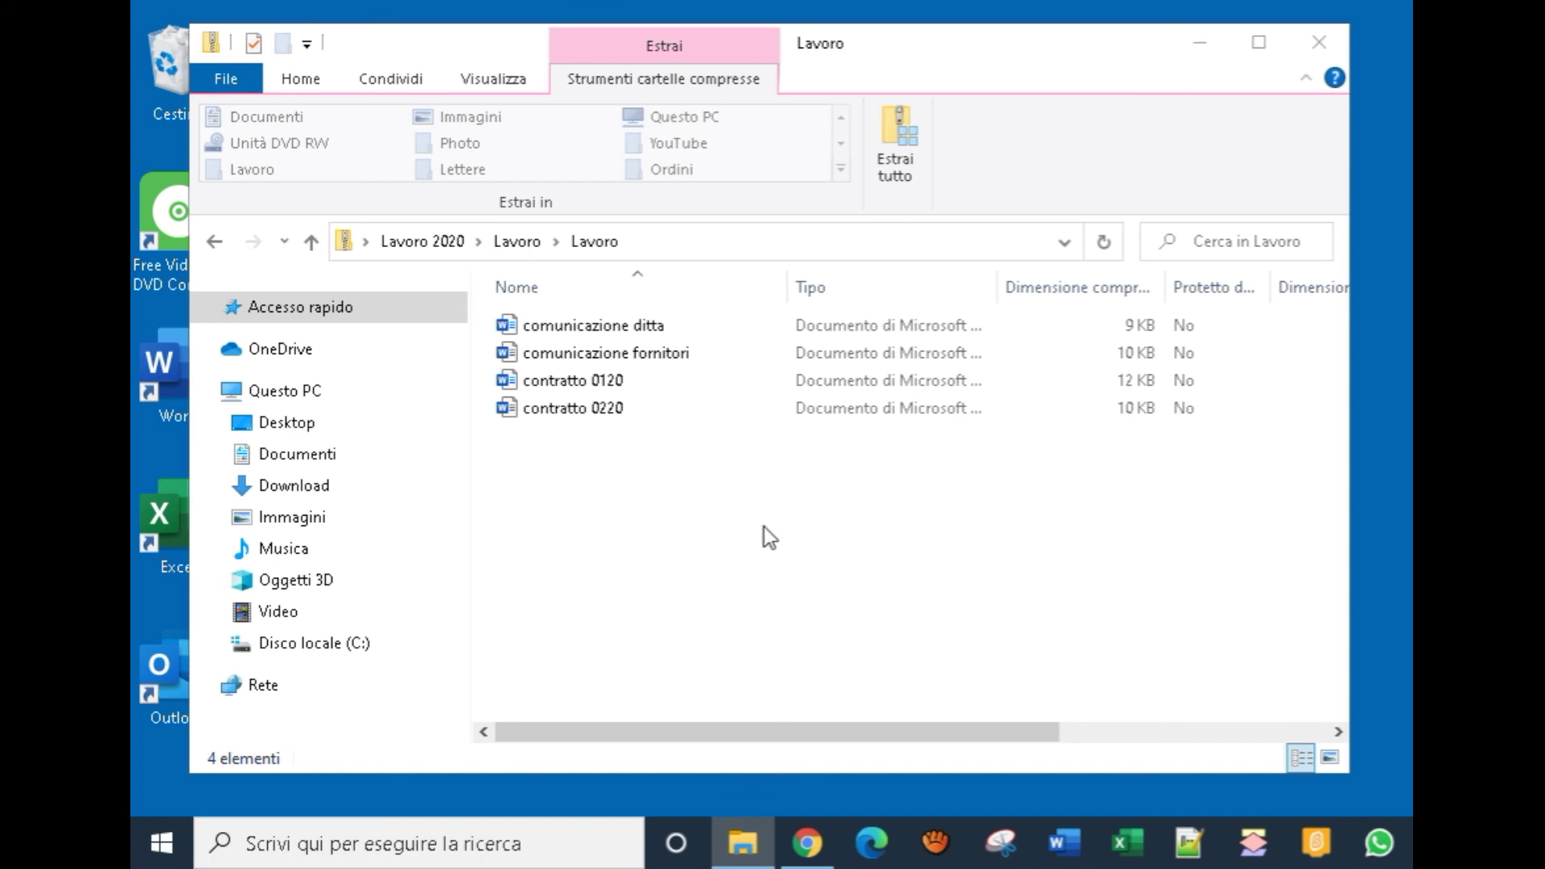
{"action": "left_click", "coordinate": [1305, 32]}
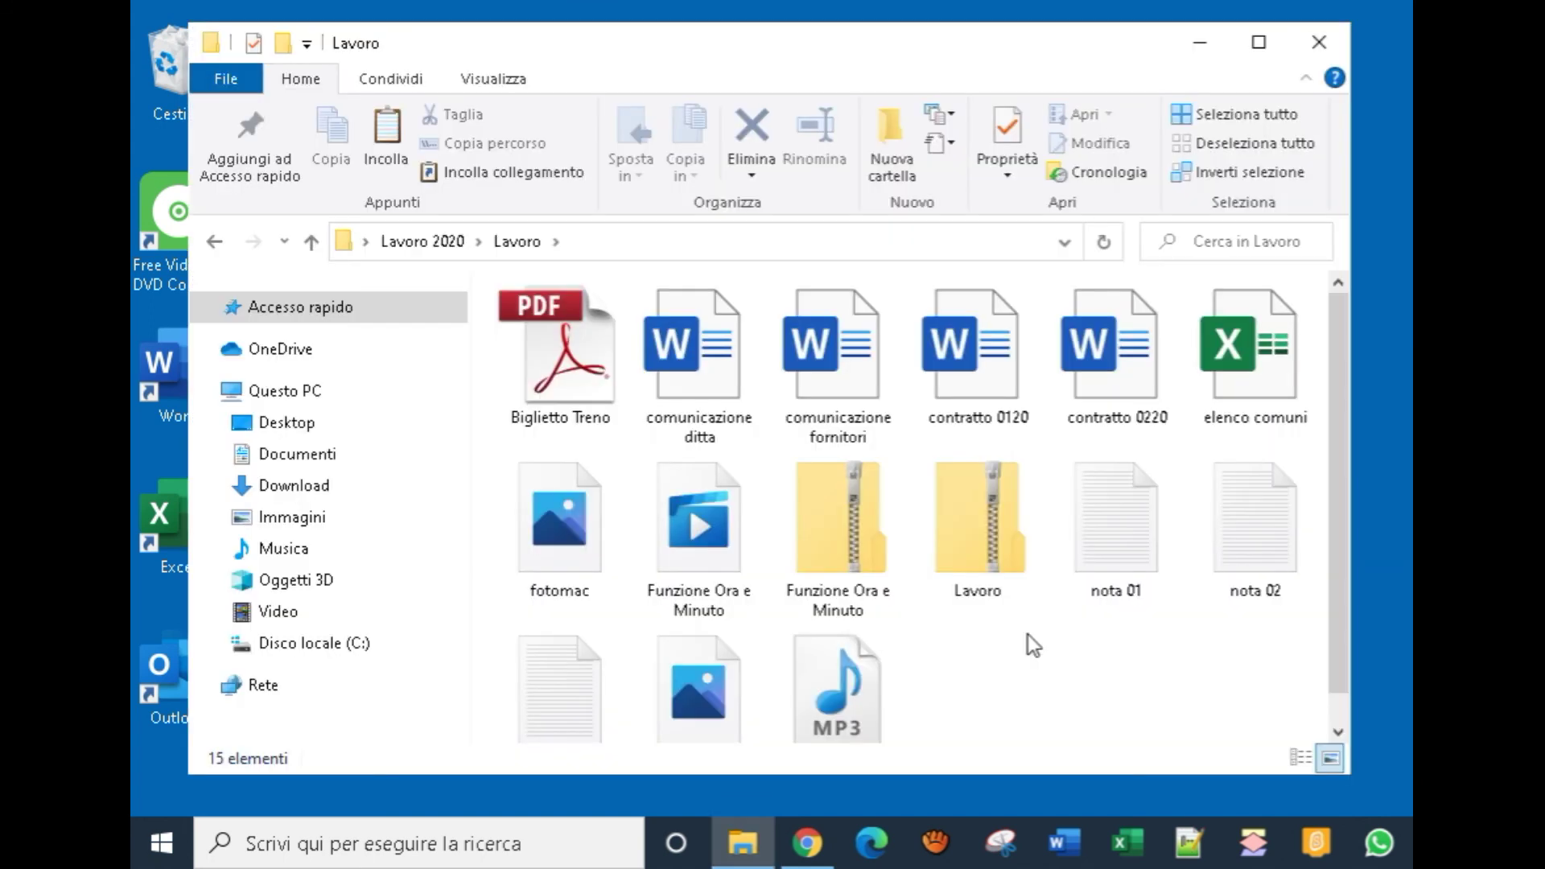
{"action": "mouse_move", "coordinate": [967, 519]}
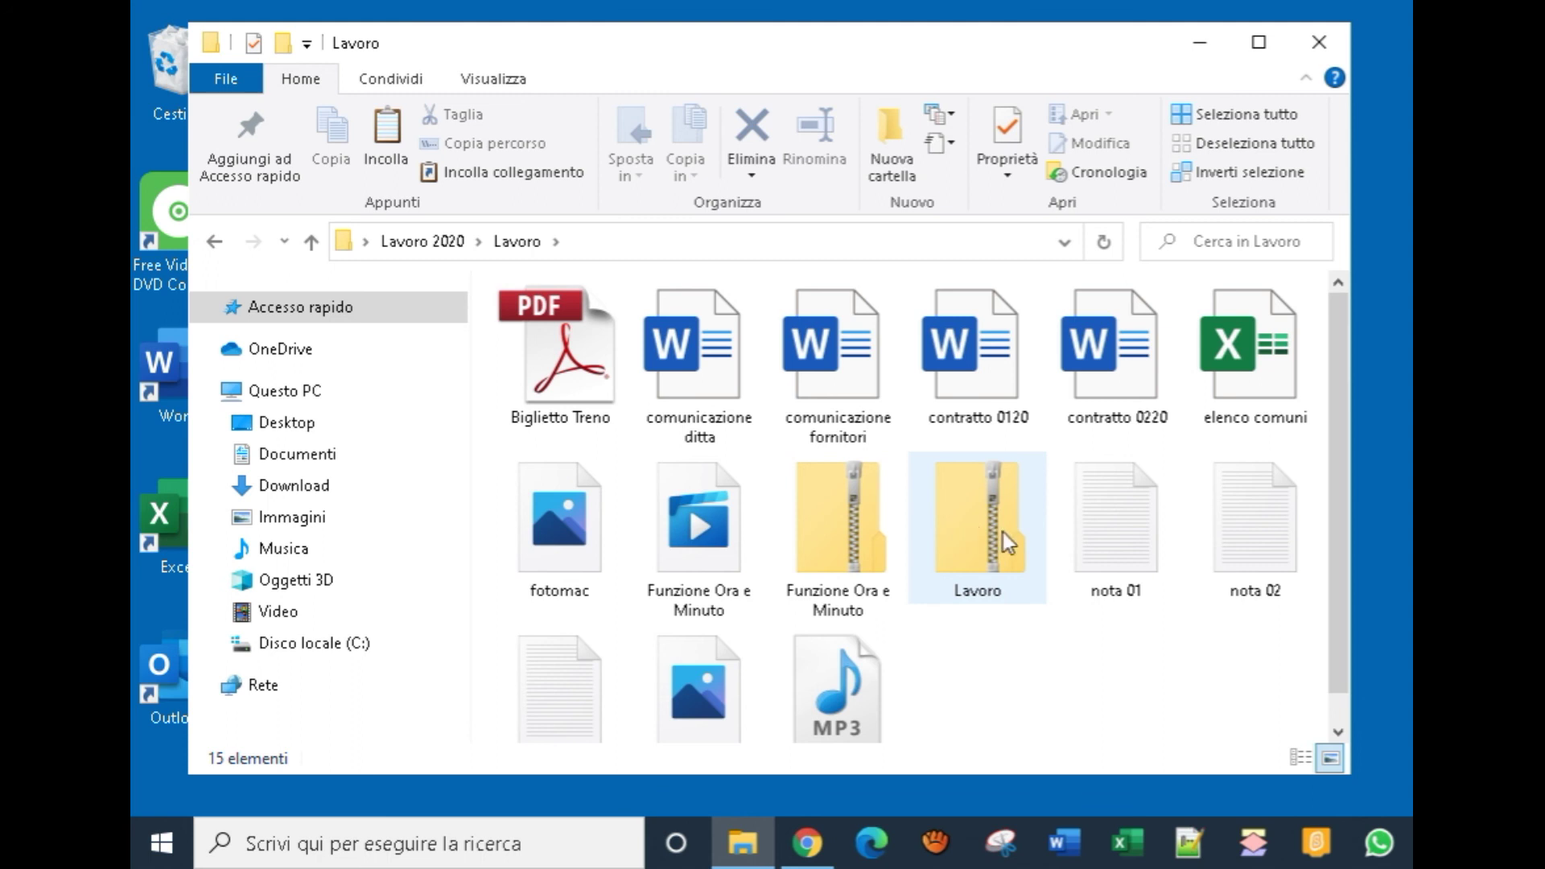
{"action": "mouse_move", "coordinate": [978, 489]}
{"action": "mouse_move", "coordinate": [984, 554]}
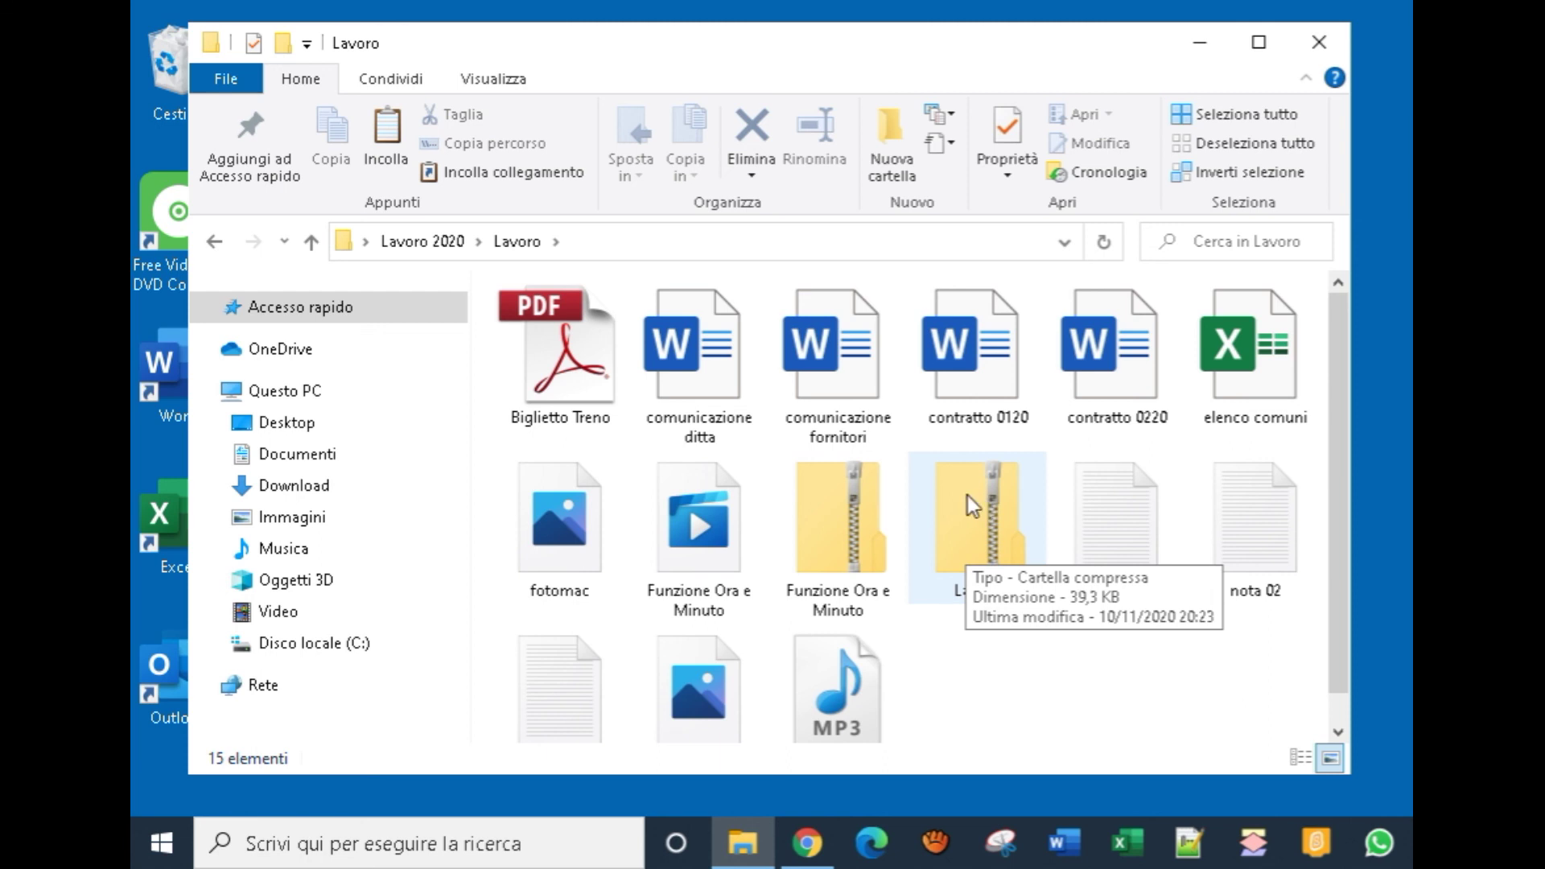